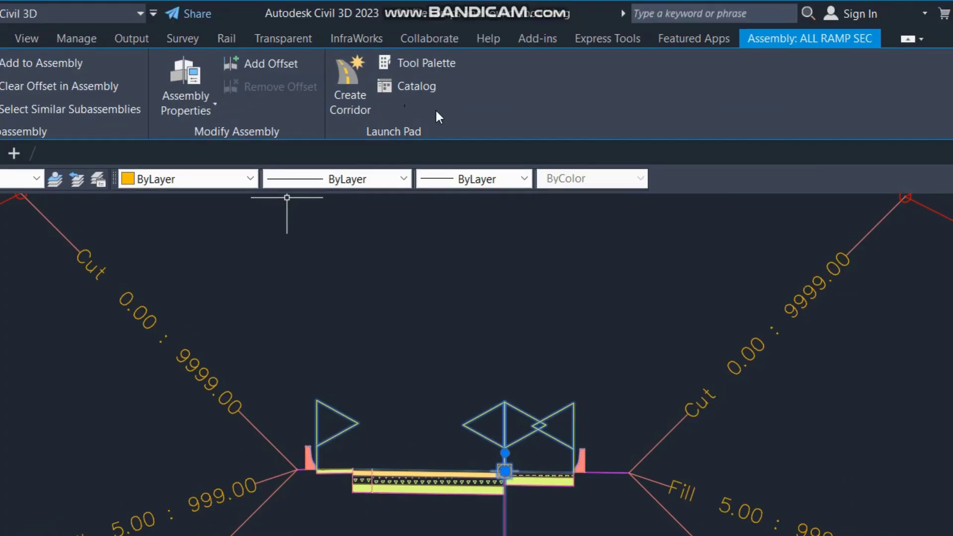
Step: Open the subassembly tool palette and enlarge it so the full subassembly names fit
click(418, 69)
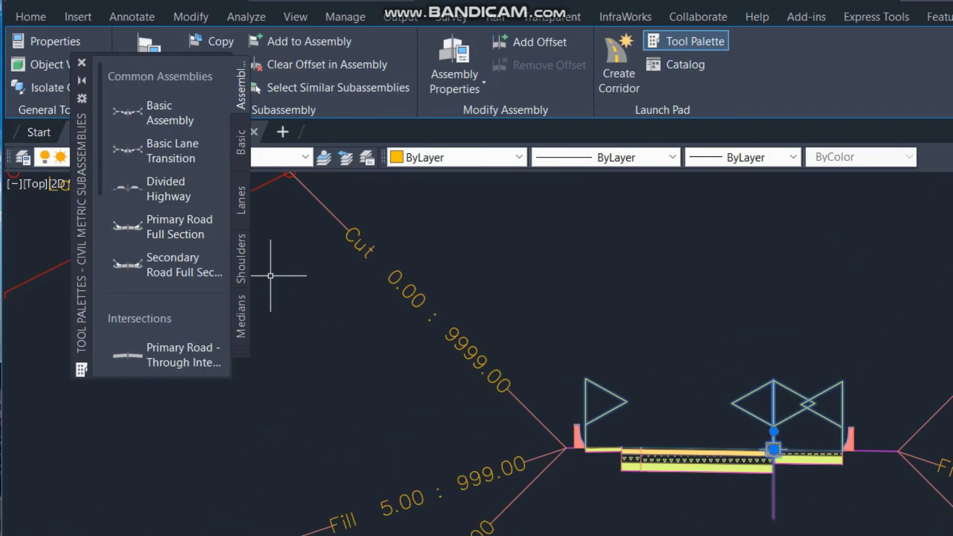
drag(201, 372, 199, 535)
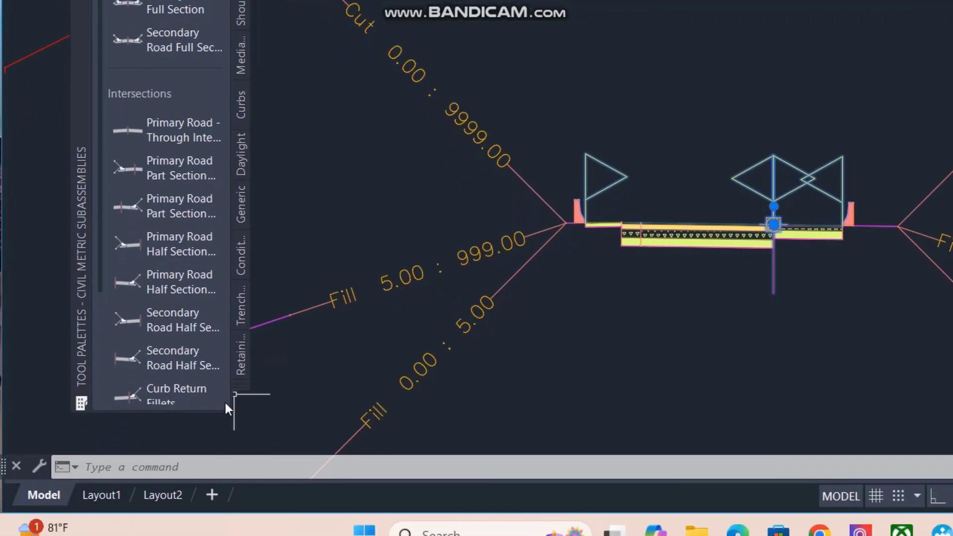
drag(229, 410, 300, 424)
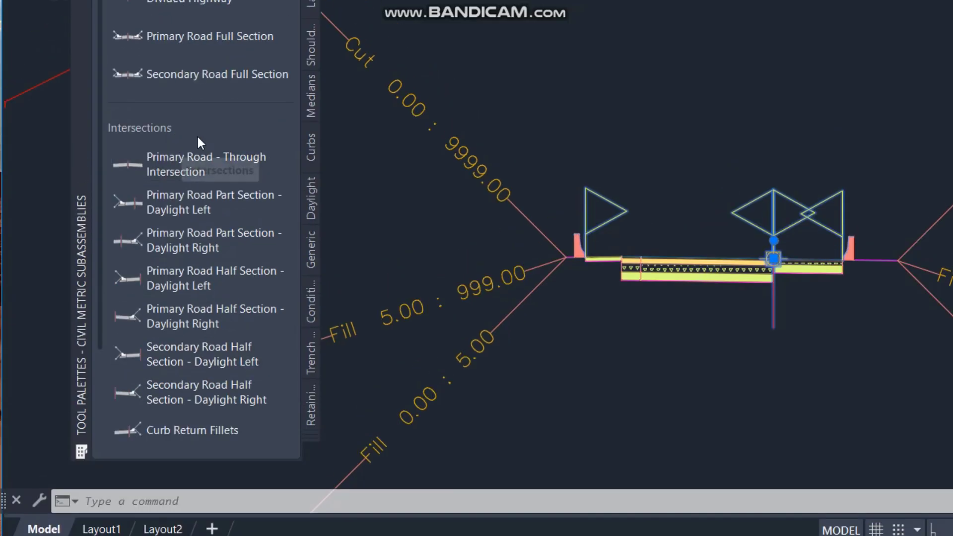
drag(291, 402, 328, 402)
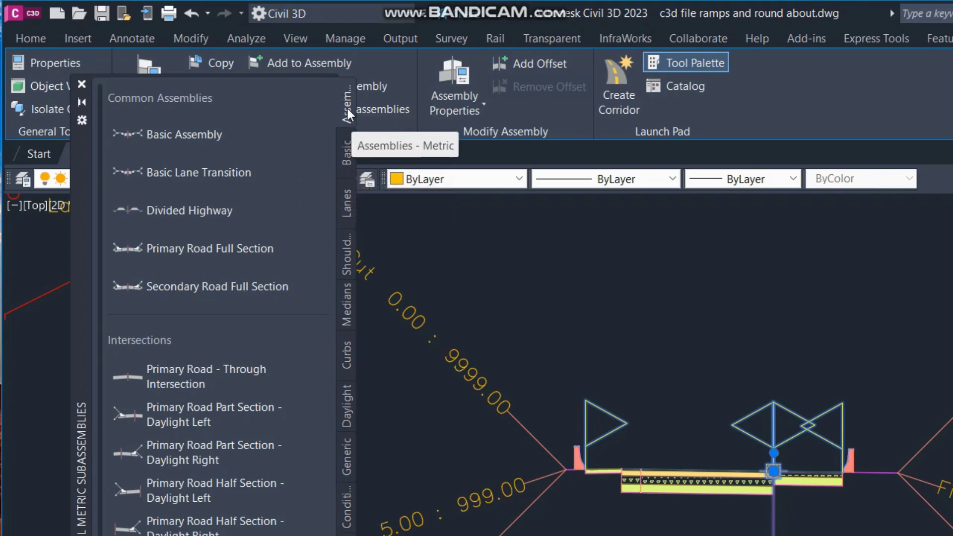
Step: Browse the Basic and Lanes metric subassemblies, clearing the assembly selection in the drawing
click(349, 155)
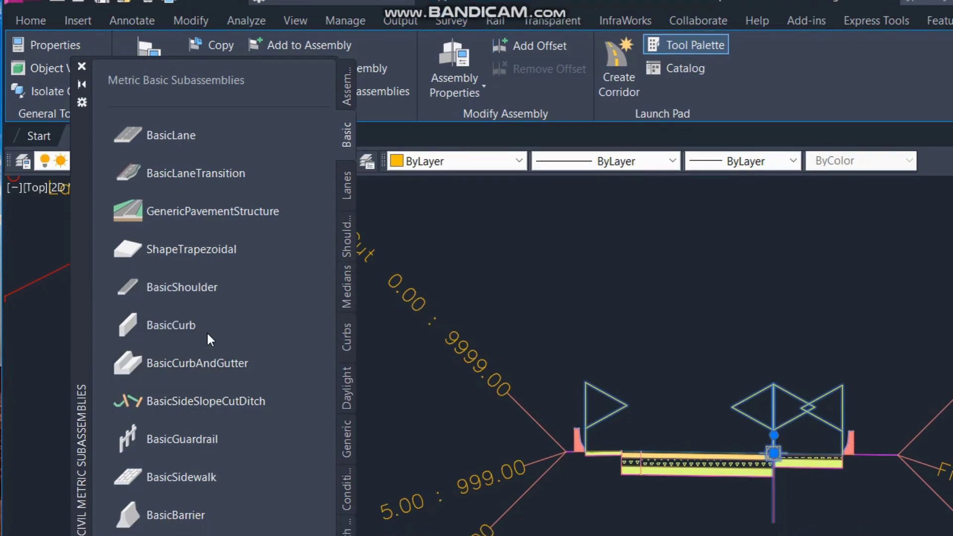
click(350, 188)
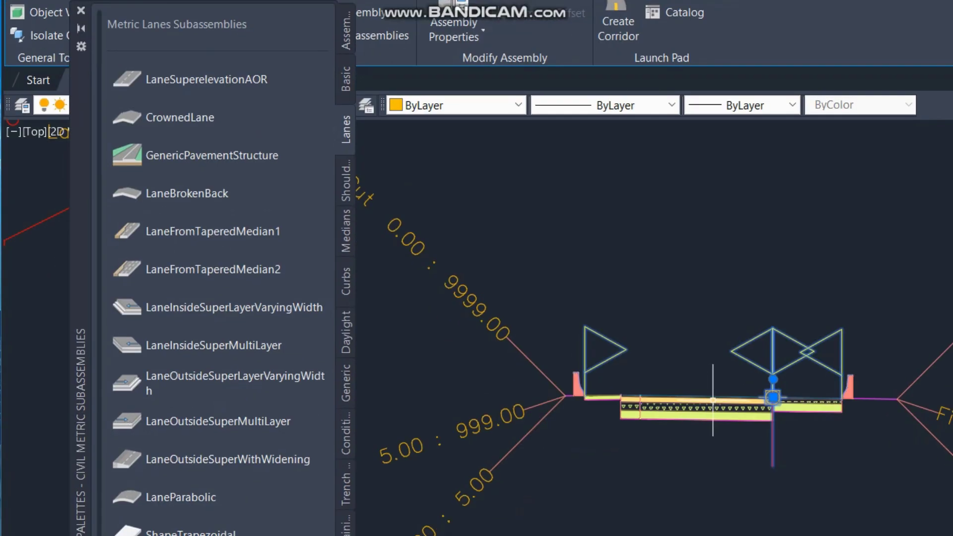
key(Escape)
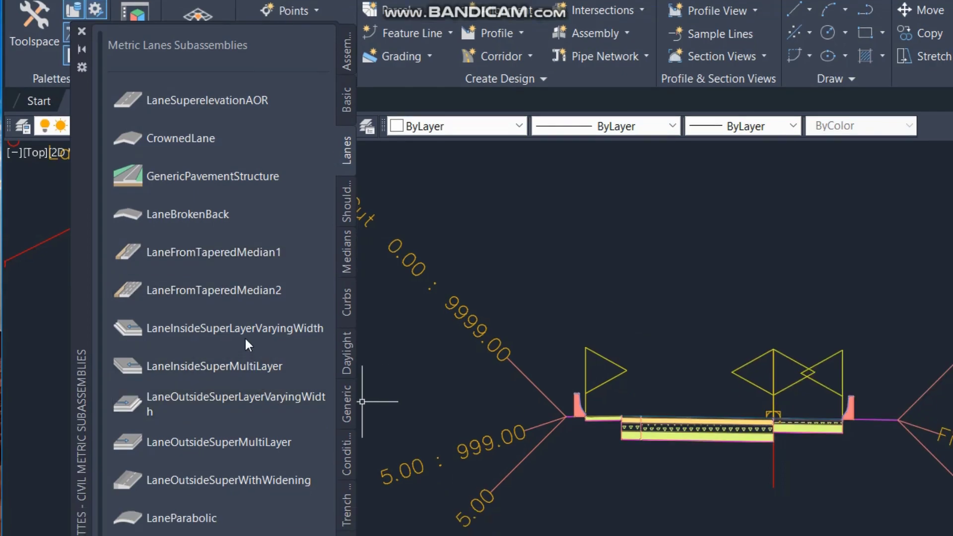
scroll(243, 367, down, 1)
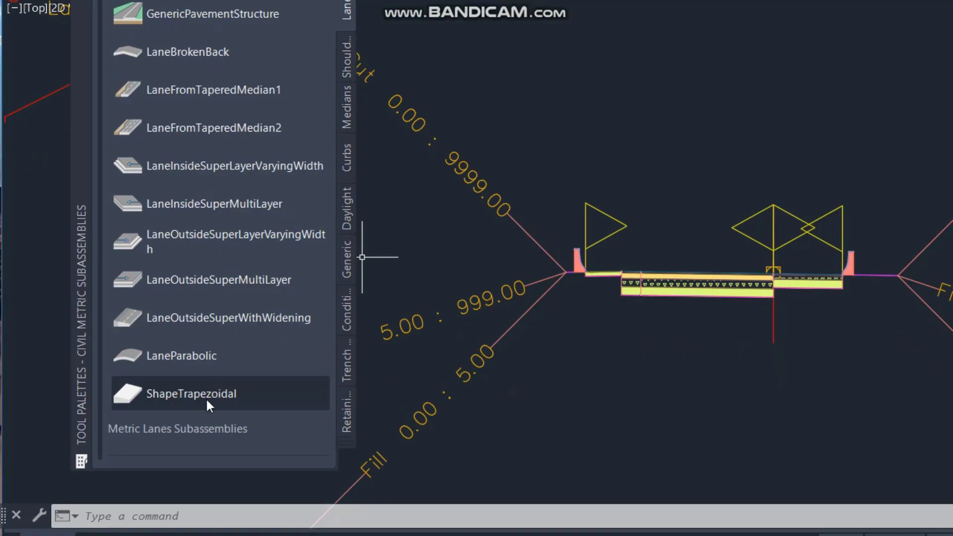
scroll(208, 85, up, 1)
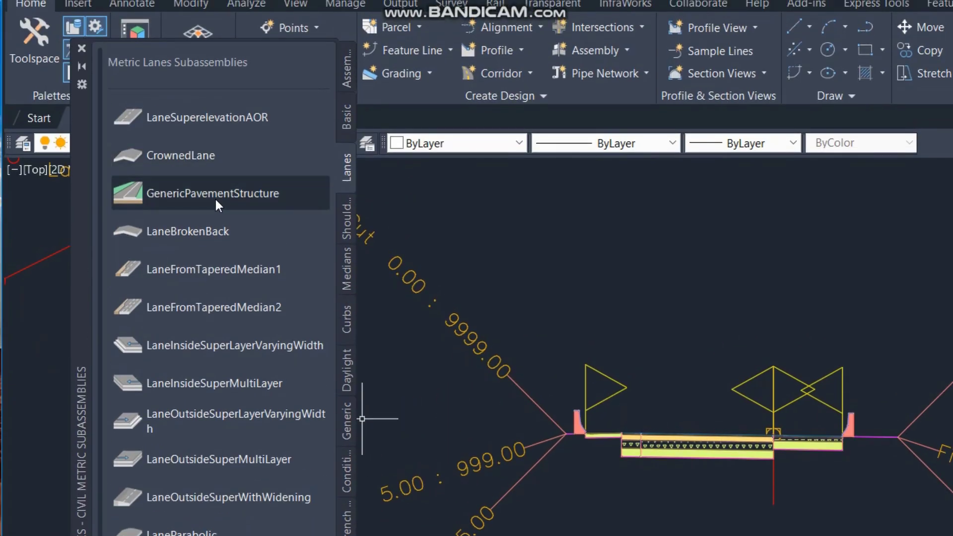
Step: Open the help page of the GenericPavementStructure lane subassembly and maximize its window
right_click(215, 194)
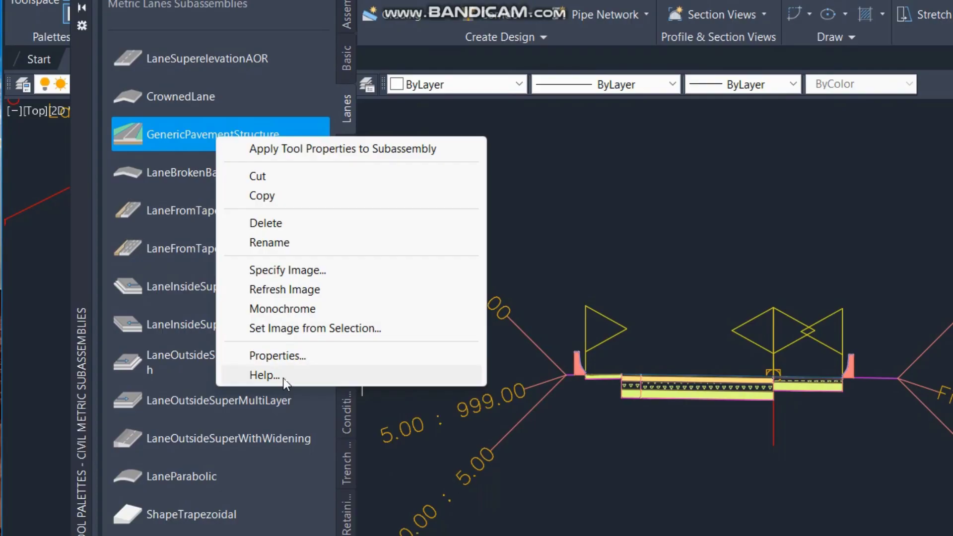
click(284, 435)
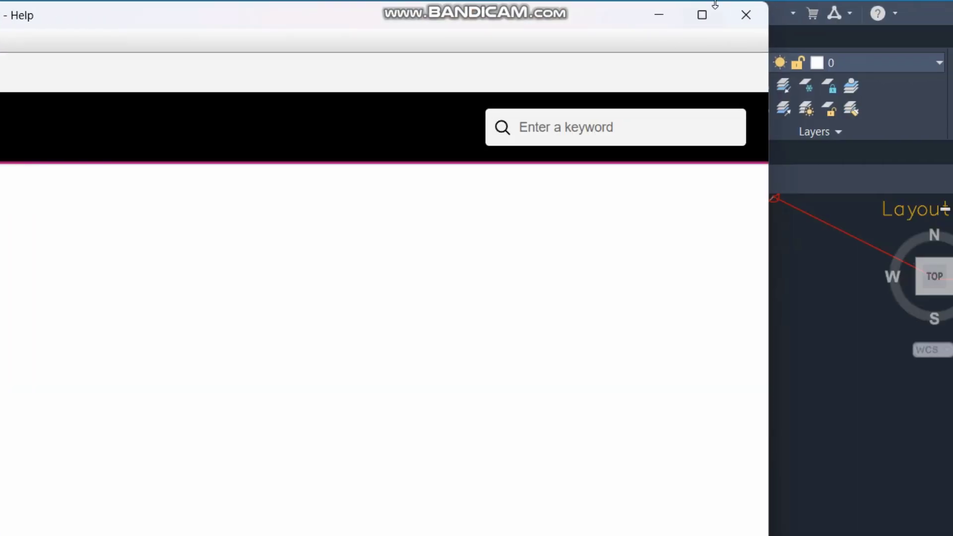
click(701, 15)
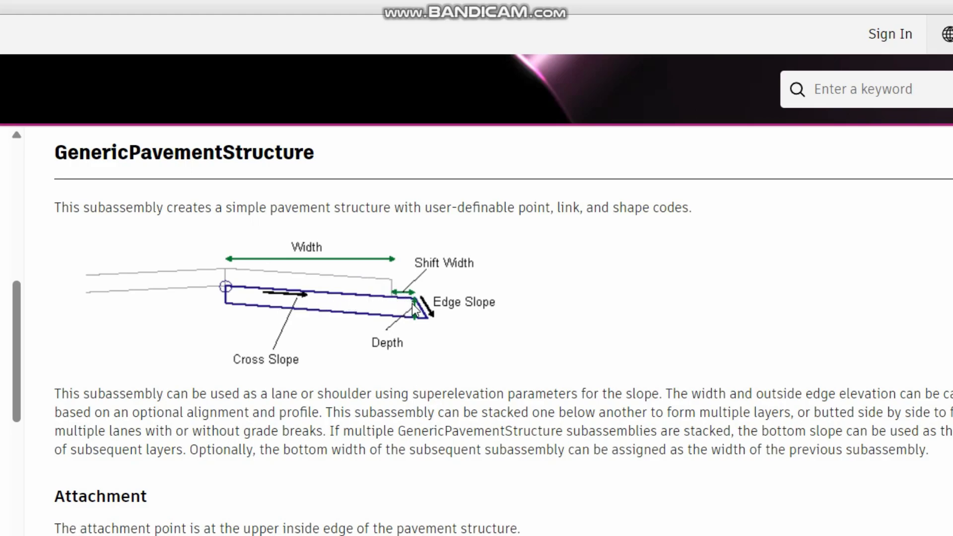
Step: Examine the GenericPavementStructure diagram, its attachment description and the table of input parameters
scroll(405, 298, down, 7)
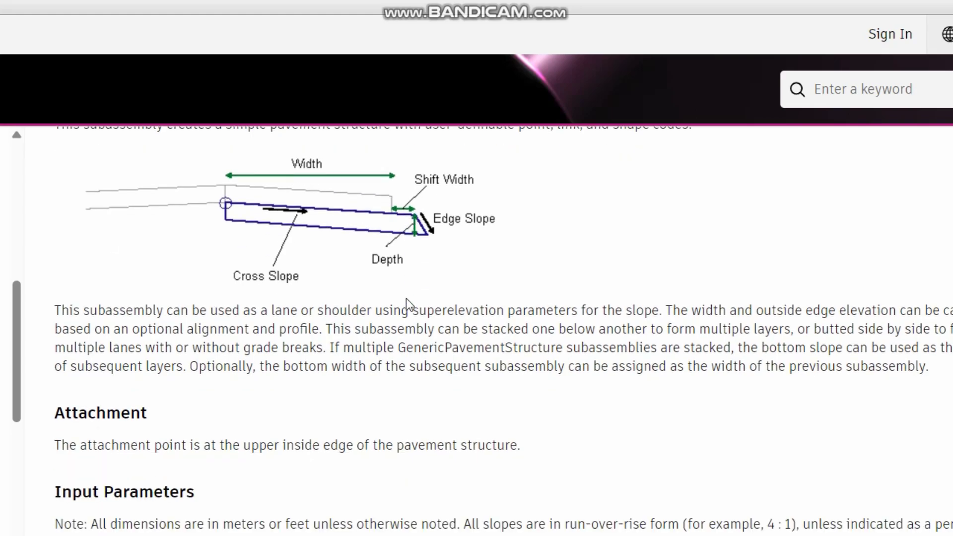
scroll(406, 298, up, 5)
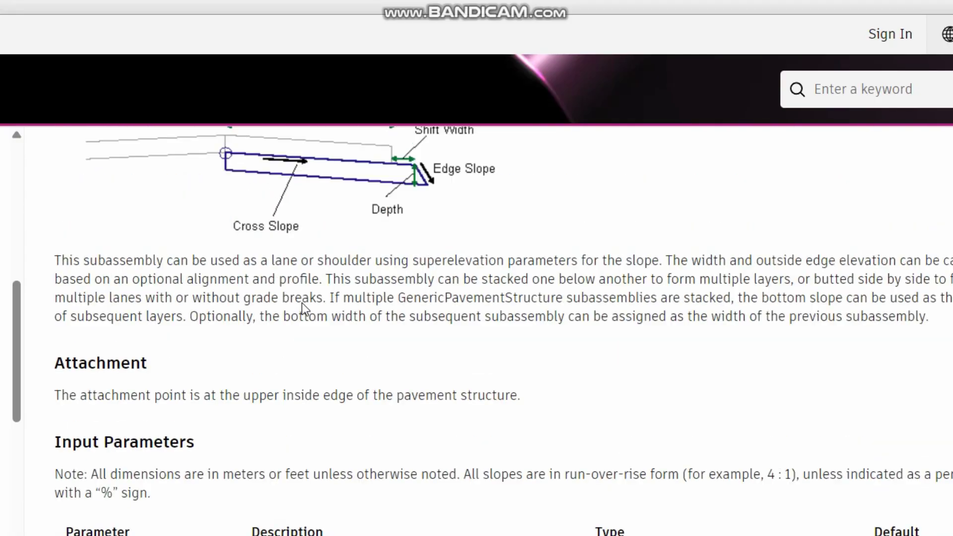
scroll(390, 403, down, 3)
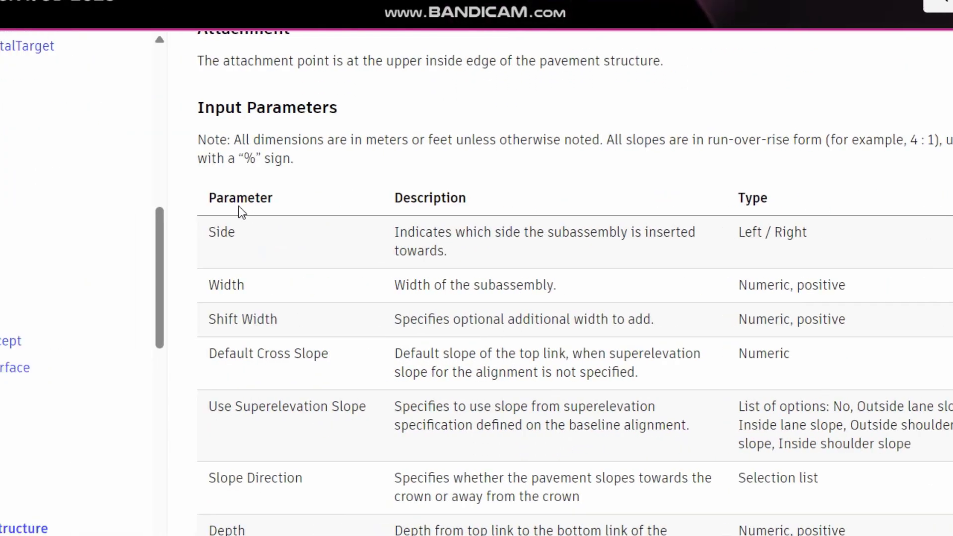
scroll(303, 290, down, 2)
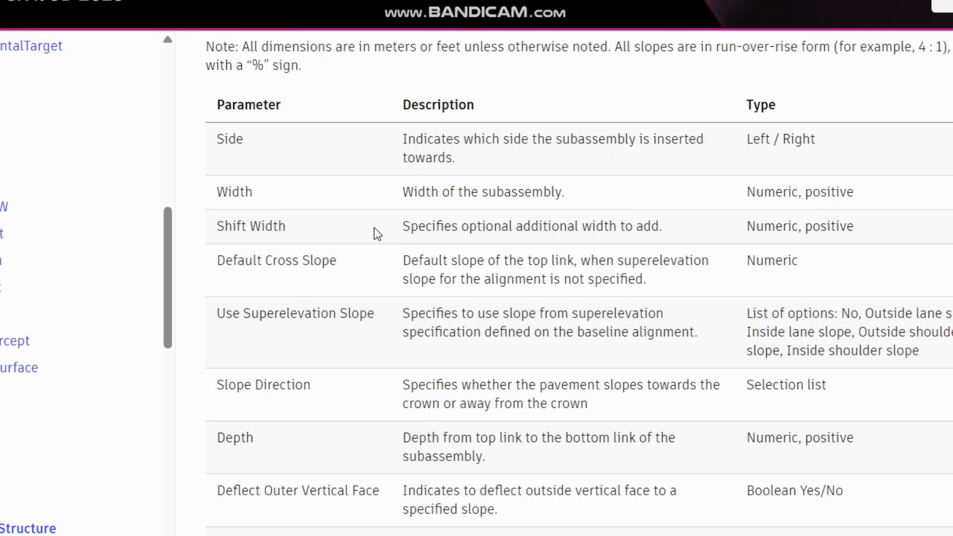
scroll(375, 233, up, 10)
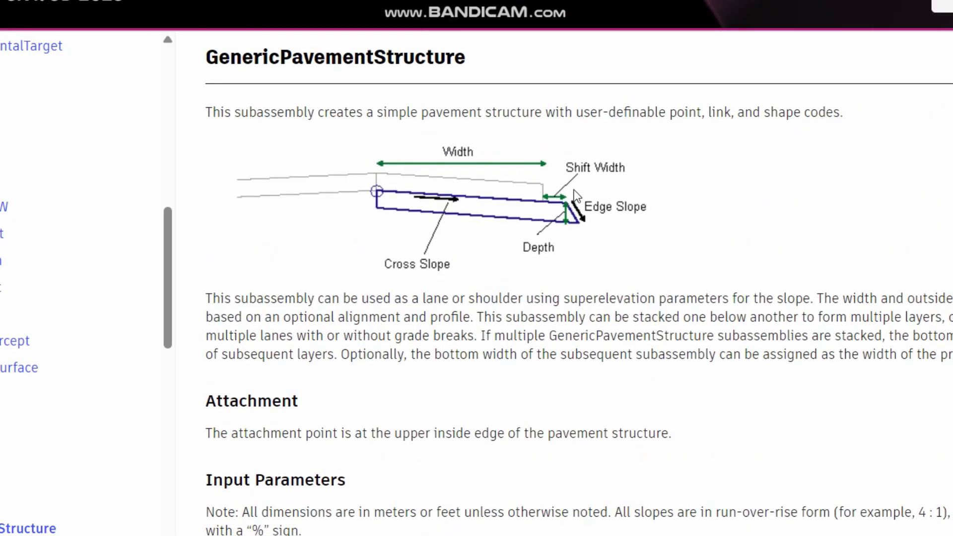
scroll(447, 240, down, 10)
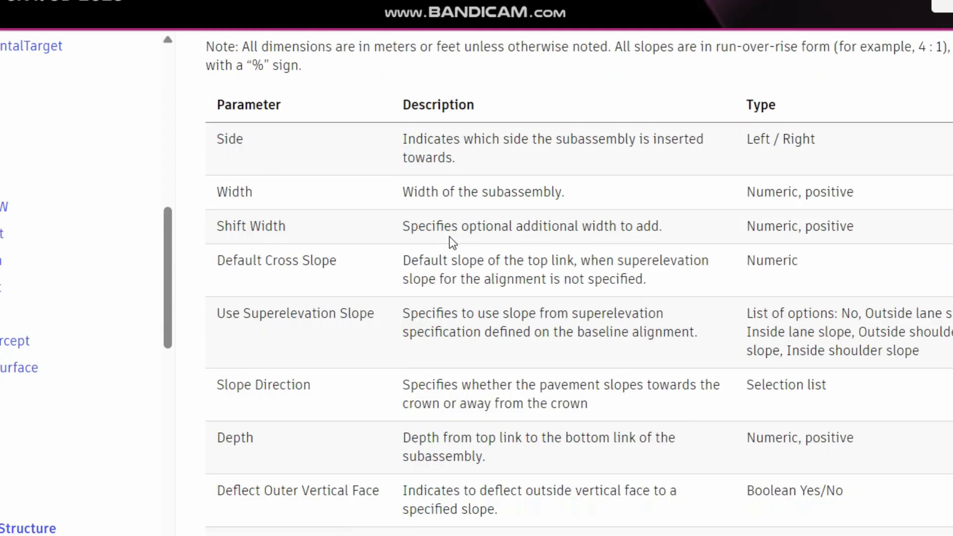
scroll(449, 237, down, 4)
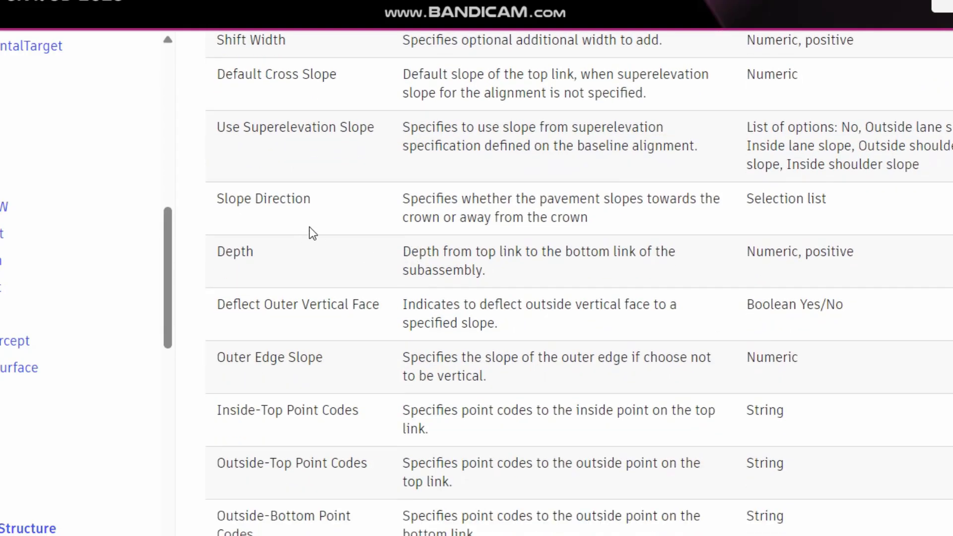
scroll(309, 227, down, 2)
scroll(309, 227, down, 2)
scroll(546, 258, right, 3)
scroll(576, 266, down, 6)
scroll(576, 266, down, 4)
Step: Read the target parameters for width and edge elevation and the output parameters of the subassembly
scroll(346, 204, left, 1)
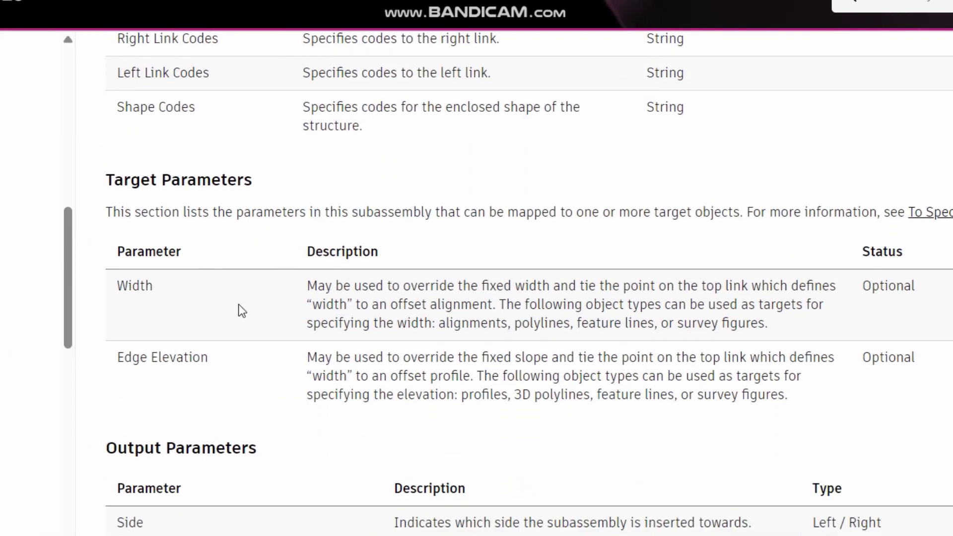
scroll(242, 308, left, 2)
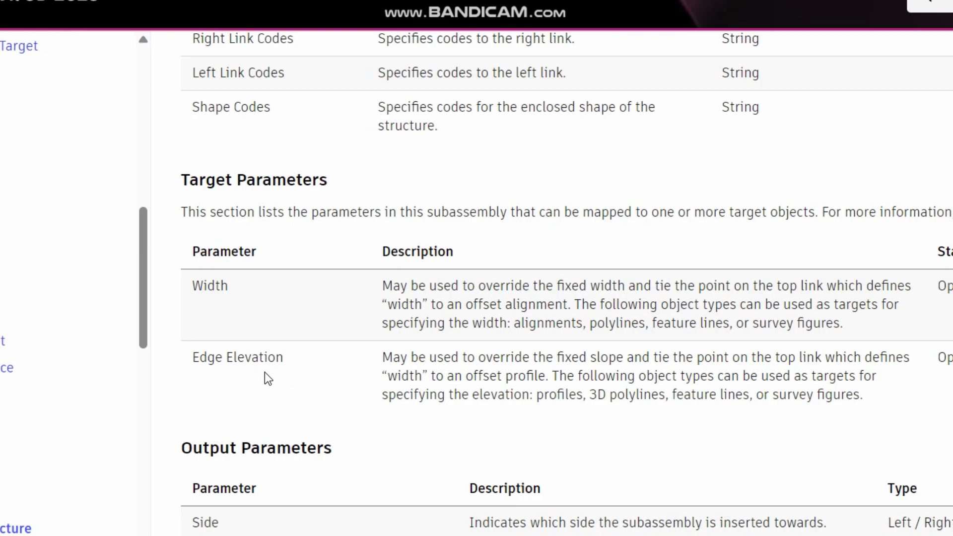
scroll(270, 372, down, 4)
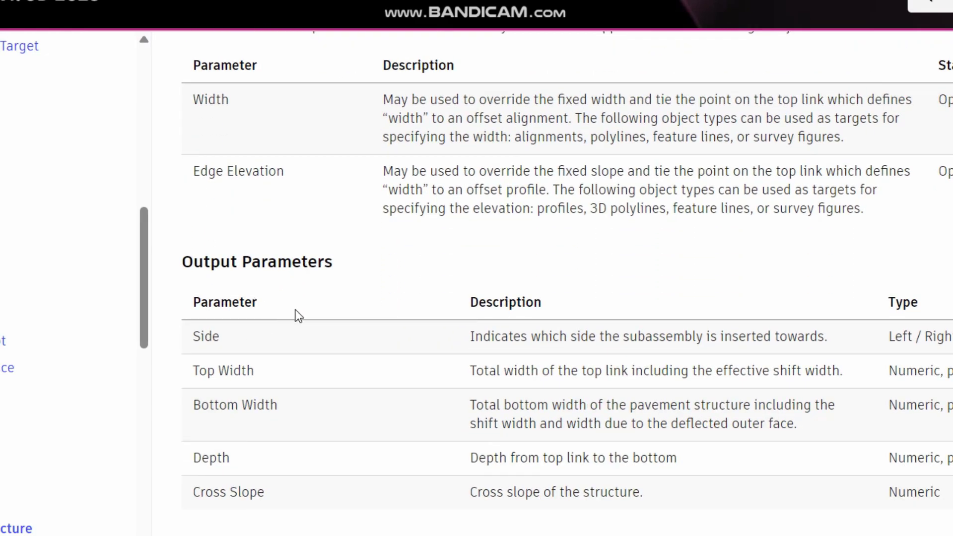
scroll(293, 315, left, 1)
scroll(268, 307, down, 2)
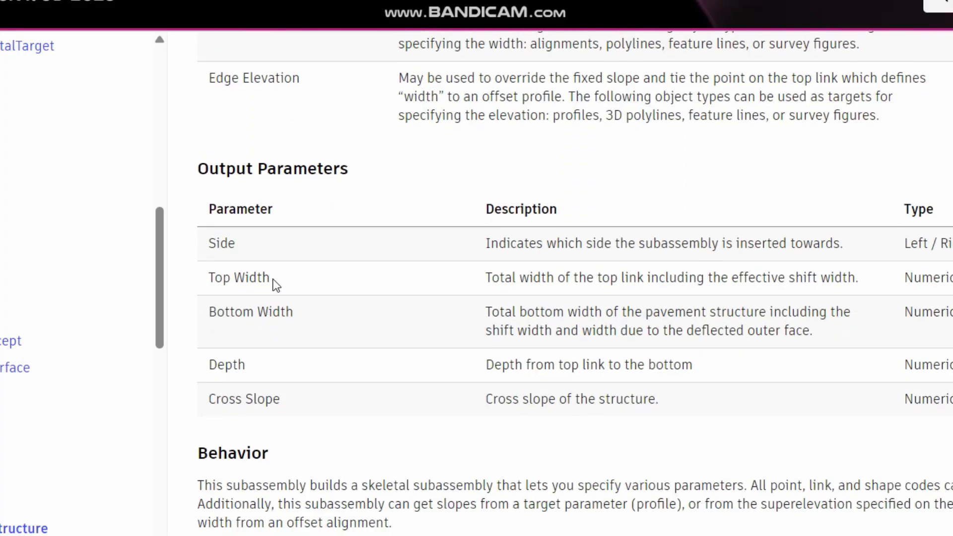
scroll(380, 325, down, 2)
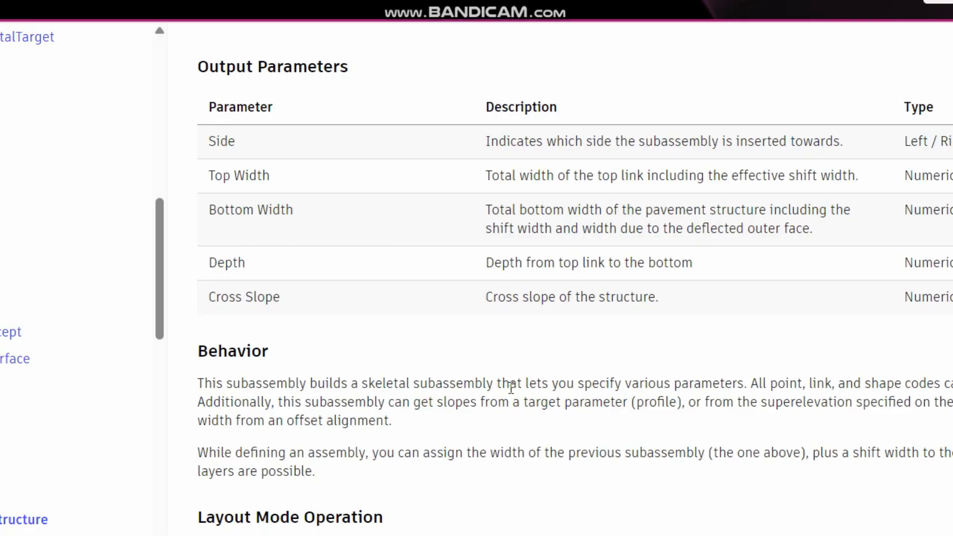
Step: Read the subassembly's behavior and layout mode notes and examine its coding diagram of points, links and shape
scroll(548, 362, down, 4)
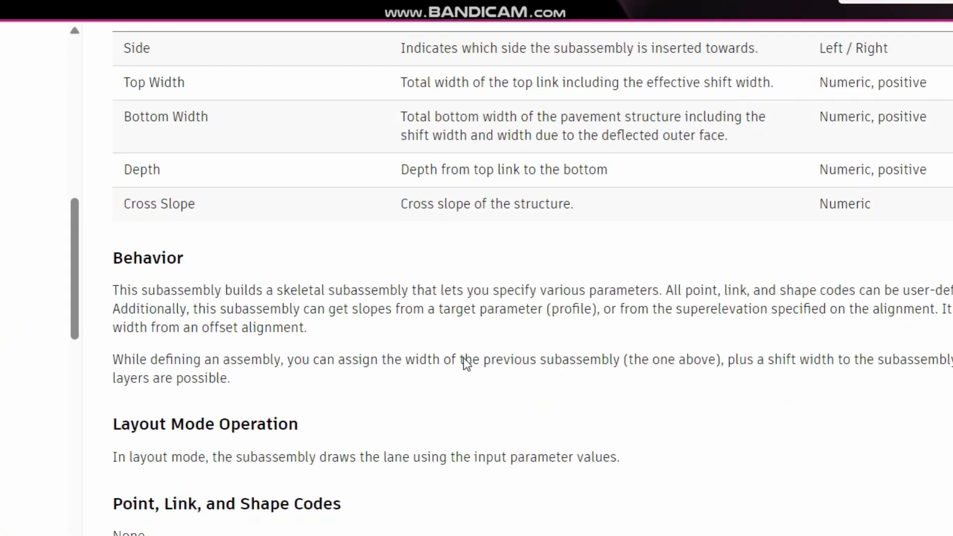
scroll(467, 364, down, 2)
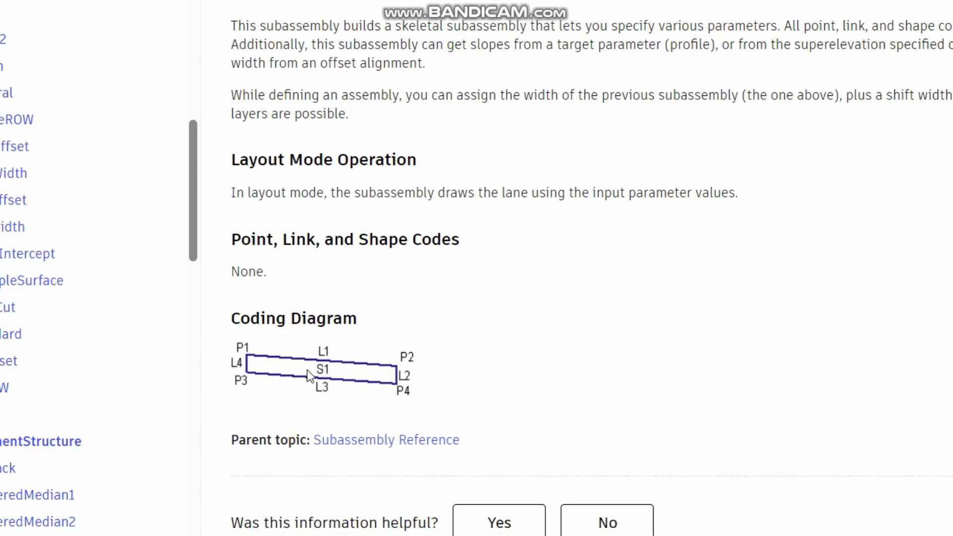
scroll(328, 361, down, 2)
scroll(328, 361, up, 6)
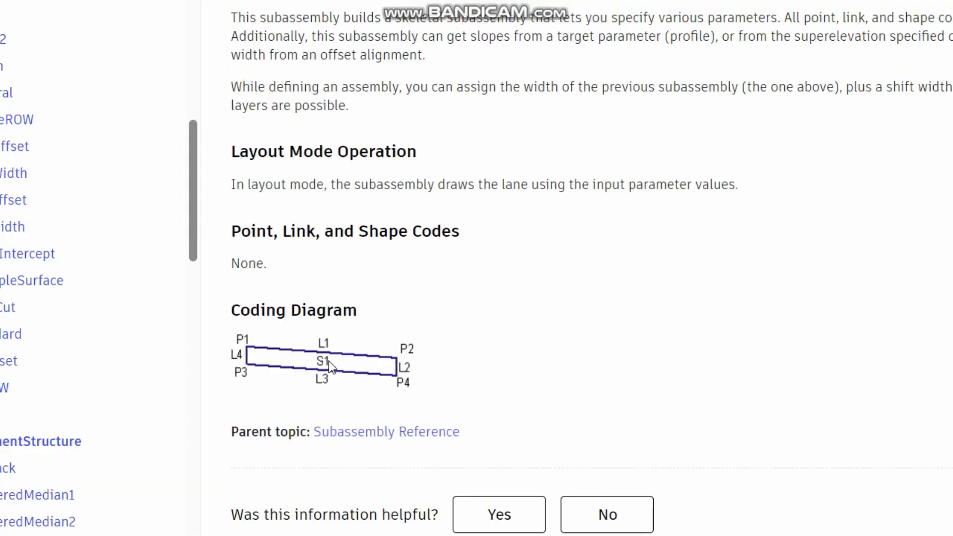
scroll(328, 362, down, 6)
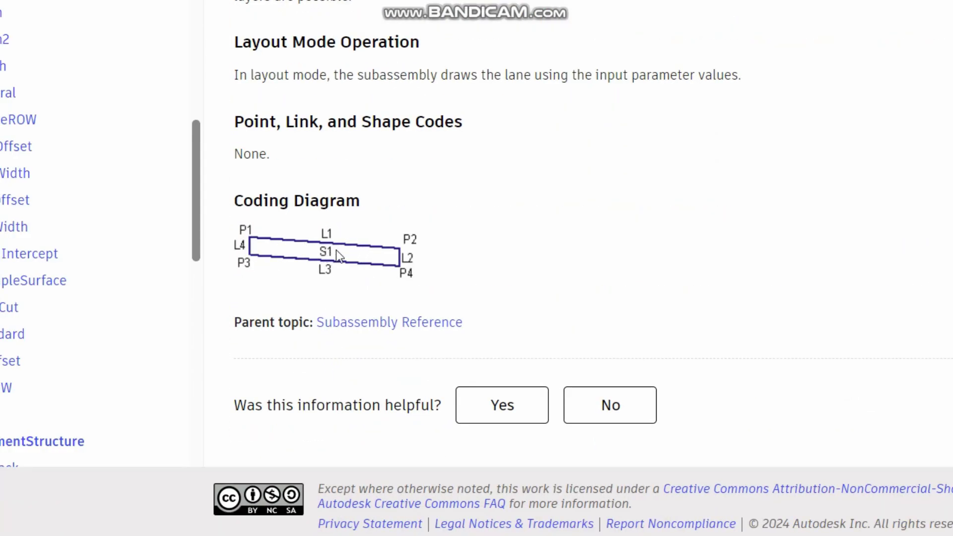
scroll(347, 283, up, 3)
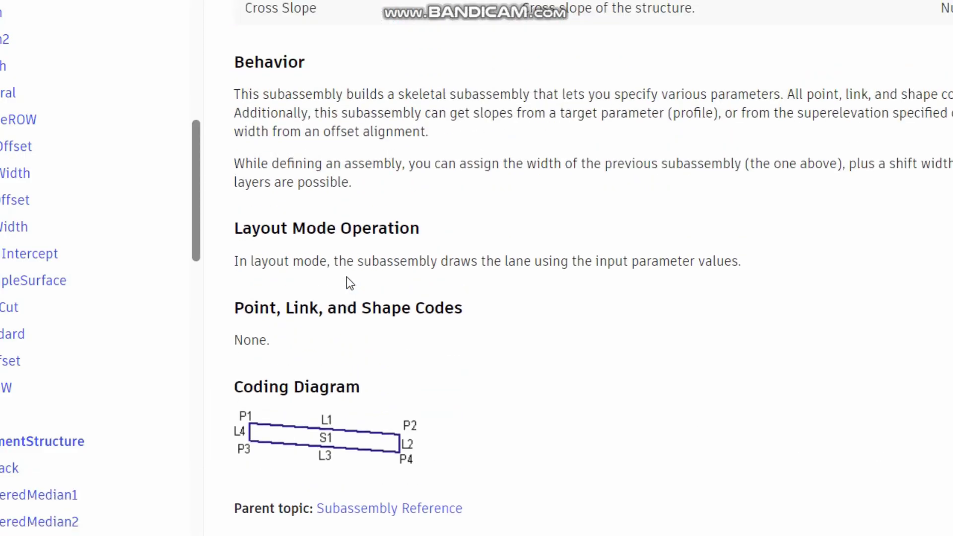
scroll(397, 310, up, 7)
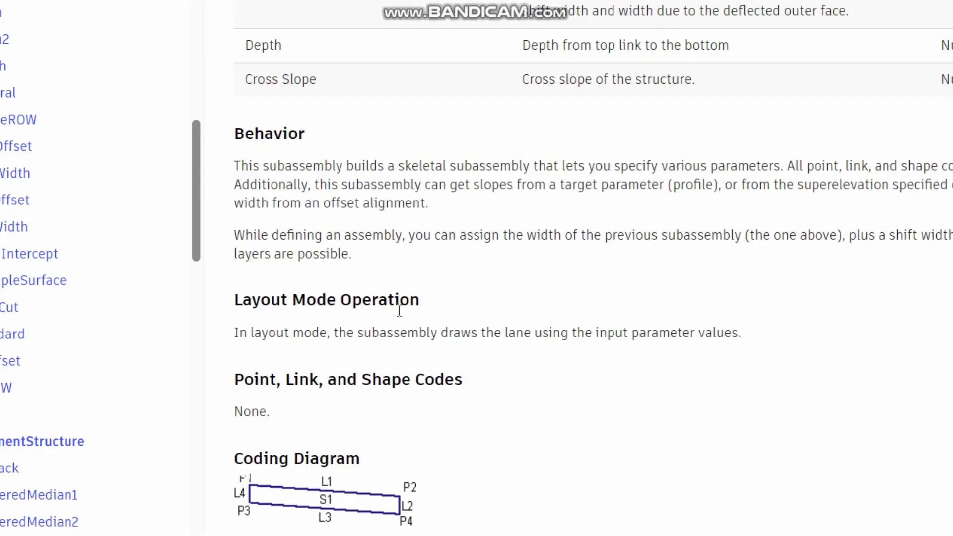
Step: Review the default values of the input parameters against the cross-section diagram, and reread the target parameters
scroll(400, 310, up, 17)
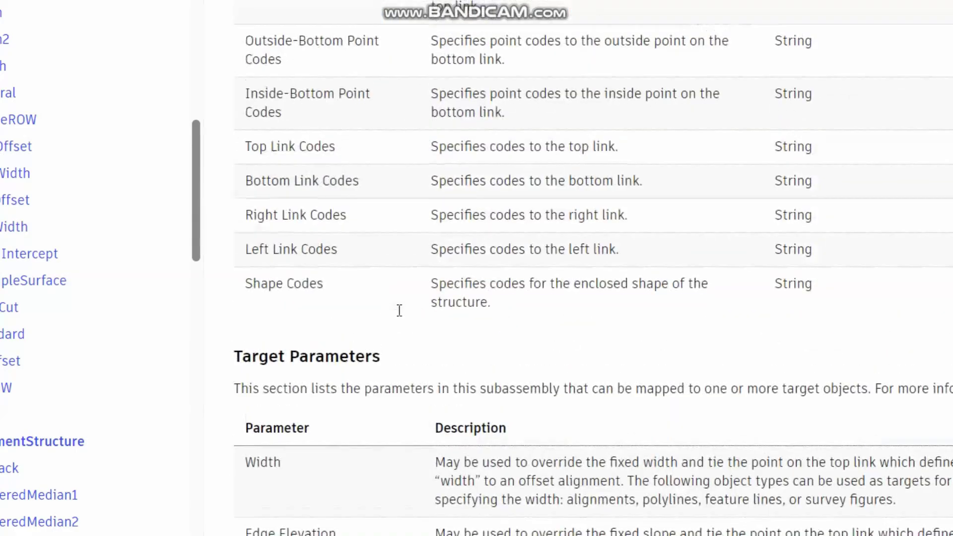
scroll(399, 311, up, 3)
scroll(740, 392, down, 3)
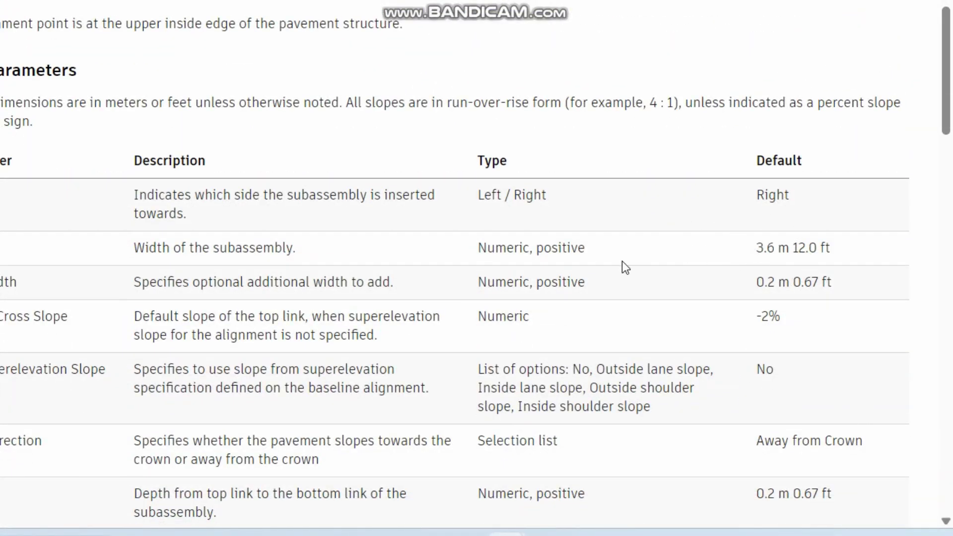
scroll(333, 241, up, 5)
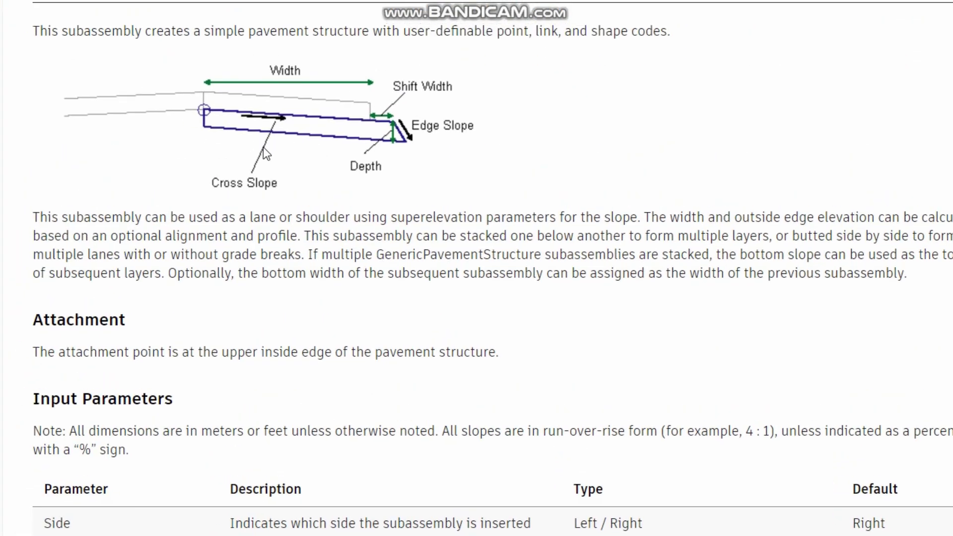
scroll(263, 147, down, 15)
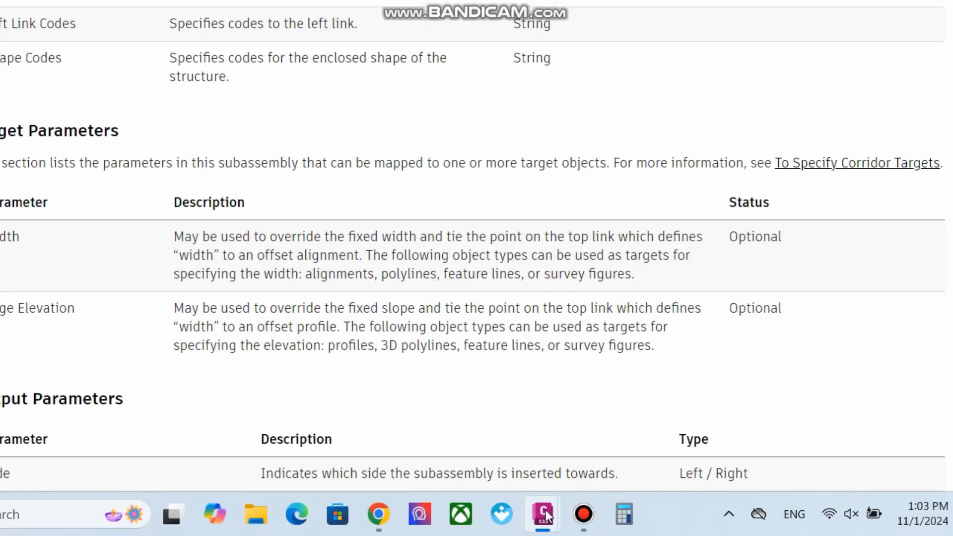
mouse_move(549, 522)
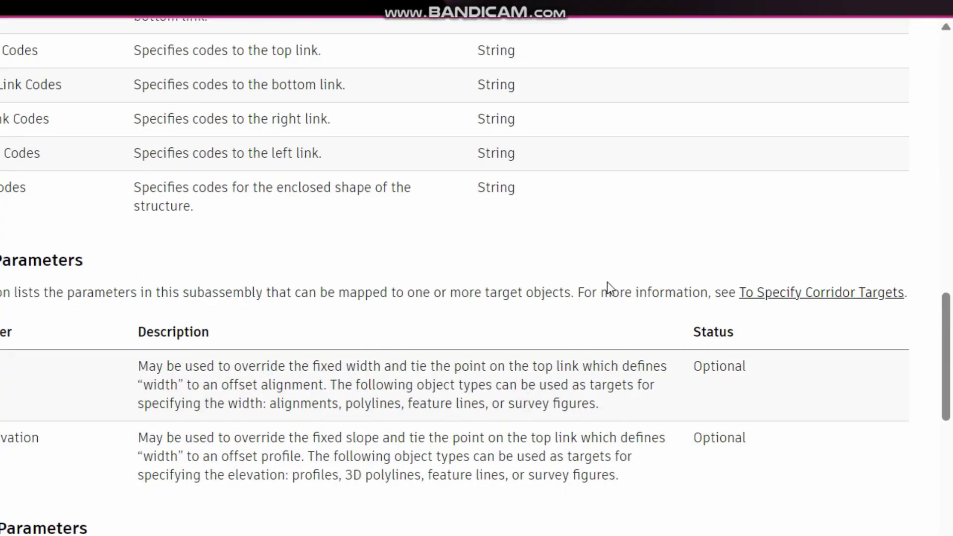
Step: Switch to Civil 3D and locate the cross-section sheets beside the ramp corridors and roundabouts
key(alt+Tab)
scroll(246, 338, down, 12)
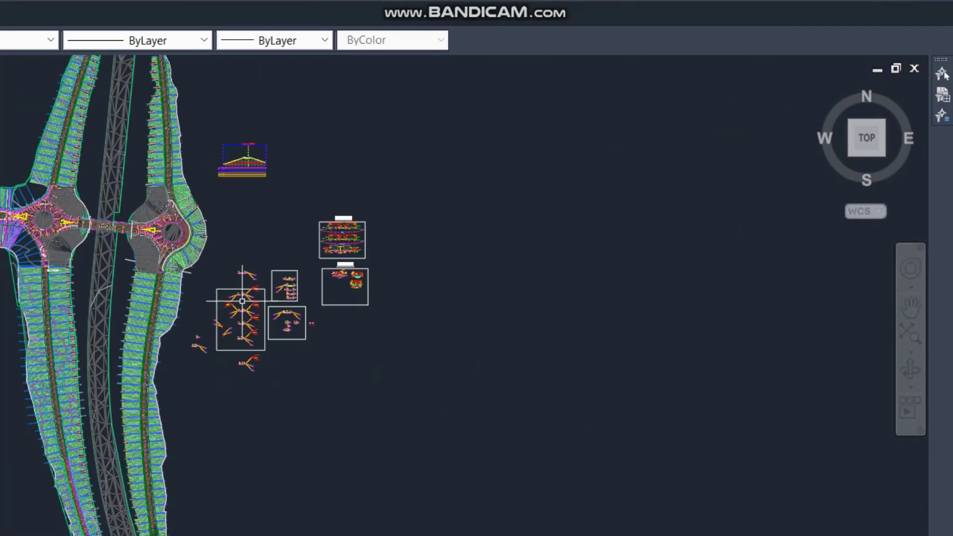
middle_drag(313, 280, 325, 178)
scroll(209, 199, down, 4)
mouse_move(541, 445)
middle_down()
mouse_move(446, 372)
mouse_move(421, 338)
middle_up()
middle_drag(508, 338, 765, 460)
middle_drag(467, 178, 526, 259)
scroll(303, 158, up, 10)
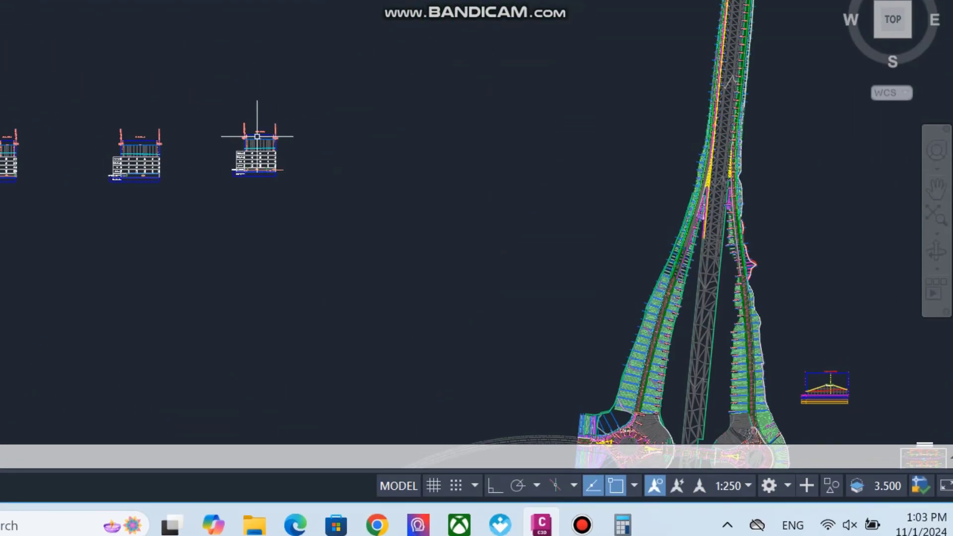
scroll(275, 177, up, 8)
scroll(300, 164, down, 12)
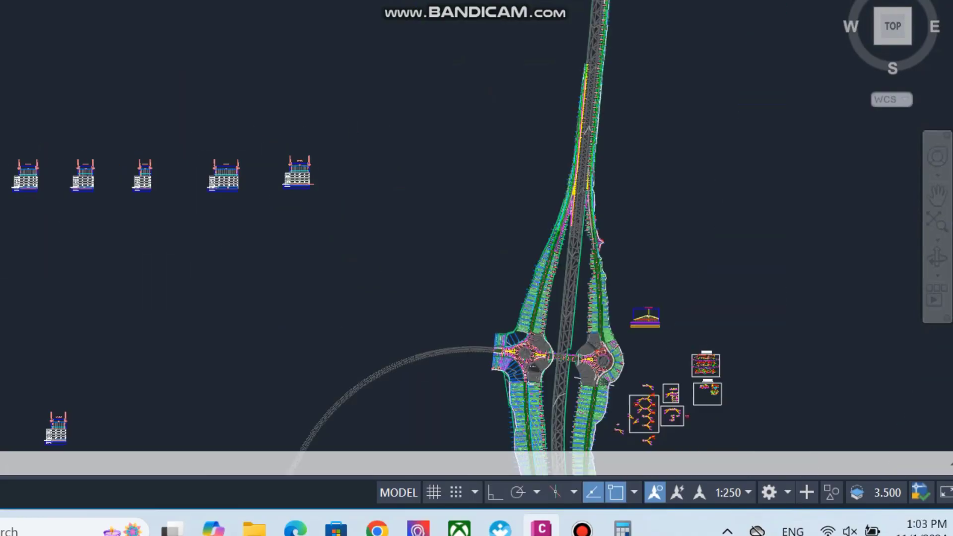
Step: Examine a ramp cross section, comparing the pavement layers either side of the centreline and the barrier at the pavement edge
middle_drag(555, 281, 533, 246)
scroll(538, 247, up, 8)
scroll(505, 213, up, 6)
middle_drag(437, 343, 418, 262)
scroll(419, 262, up, 10)
scroll(287, 272, up, 4)
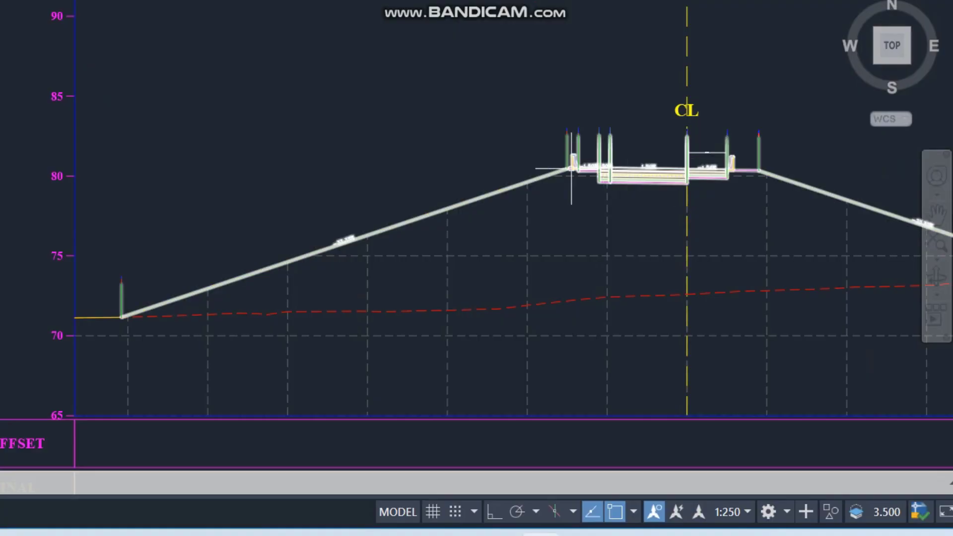
scroll(571, 169, up, 3)
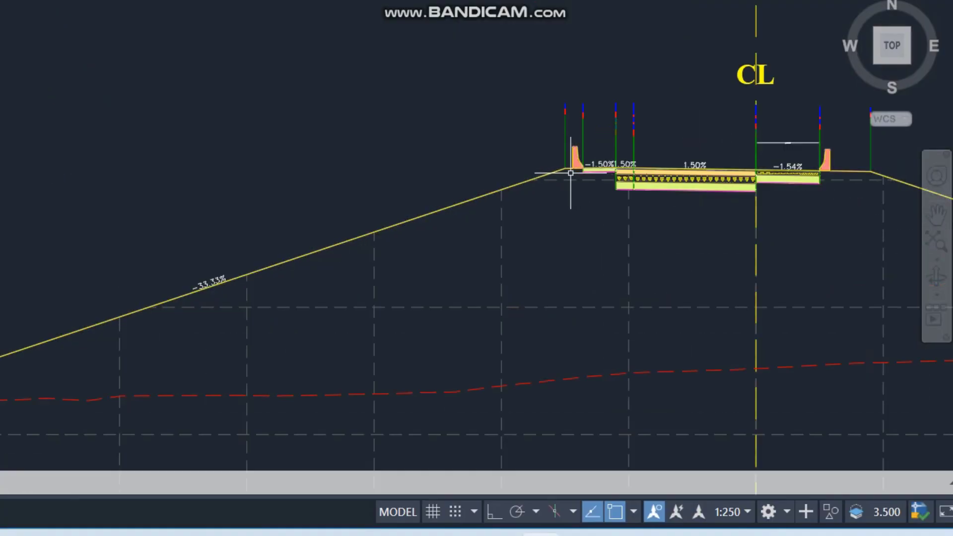
scroll(640, 180, up, 4)
middle_drag(657, 184, 113, 140)
middle_drag(585, 198, 482, 200)
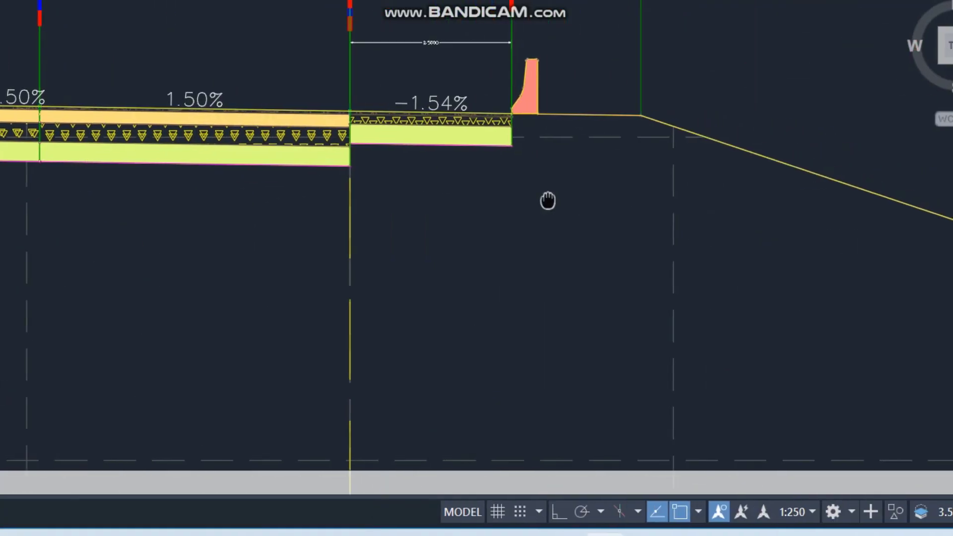
scroll(545, 149, down, 8)
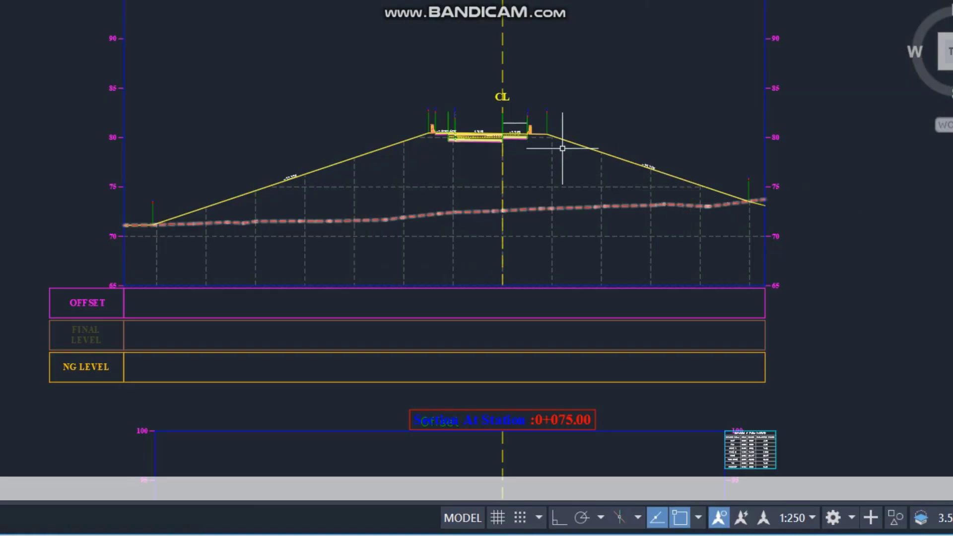
scroll(513, 146, up, 2)
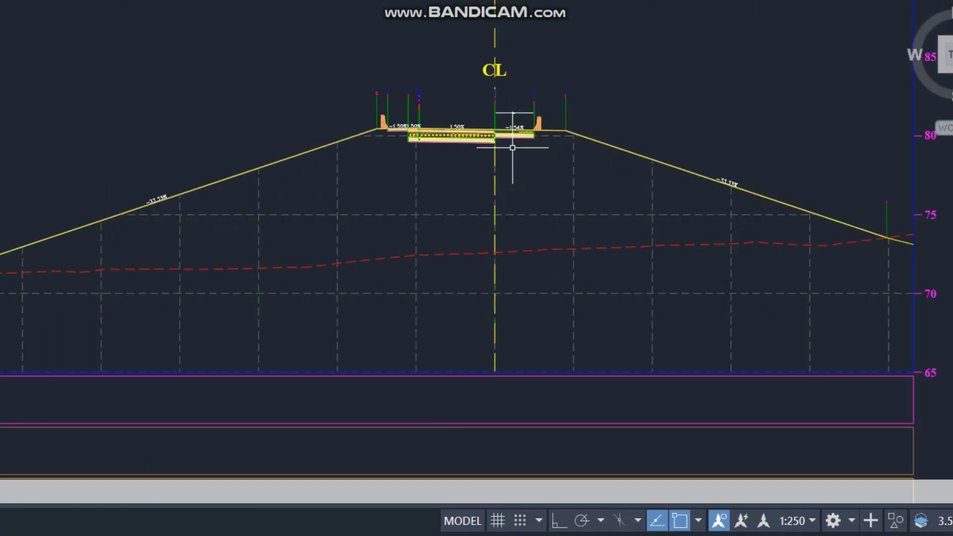
scroll(539, 142, up, 8)
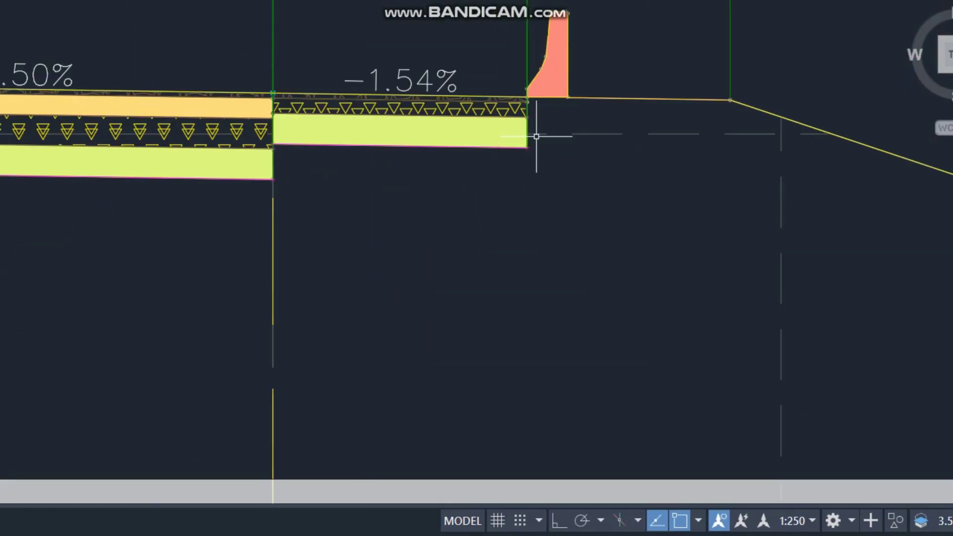
Step: Return to the ramp assemblies in the drawing and show the metric lane subassemblies
scroll(536, 135, down, 10)
scroll(587, 206, down, 4)
scroll(589, 269, down, 6)
scroll(495, 189, down, 4)
middle_drag(276, 72, 506, 221)
scroll(534, 237, down, 2)
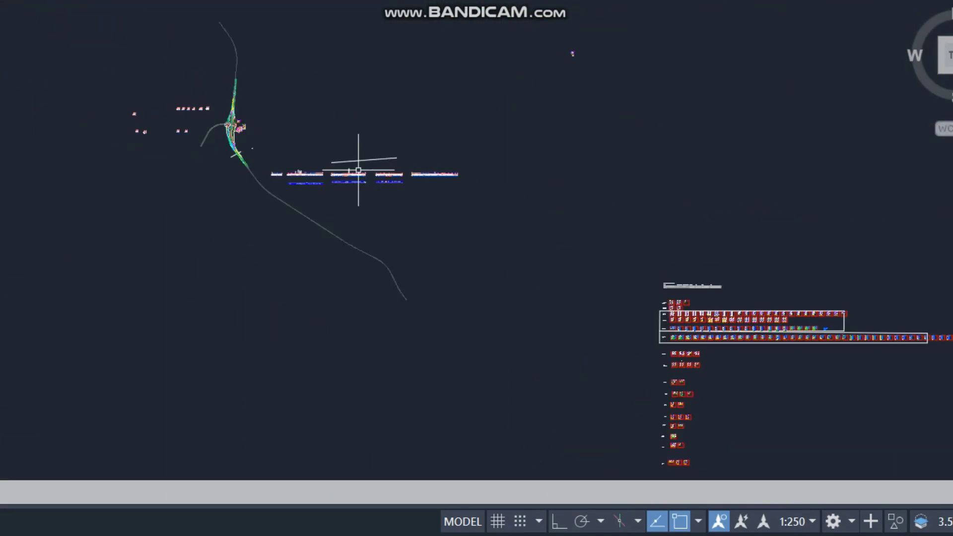
scroll(258, 128, up, 4)
scroll(176, 134, up, 8)
scroll(206, 72, up, 12)
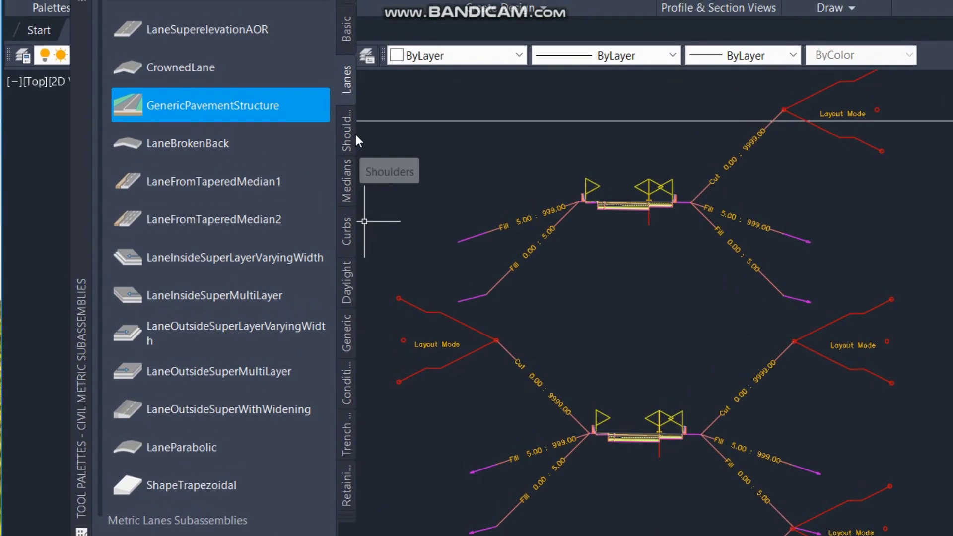
click(37, 104)
click(348, 92)
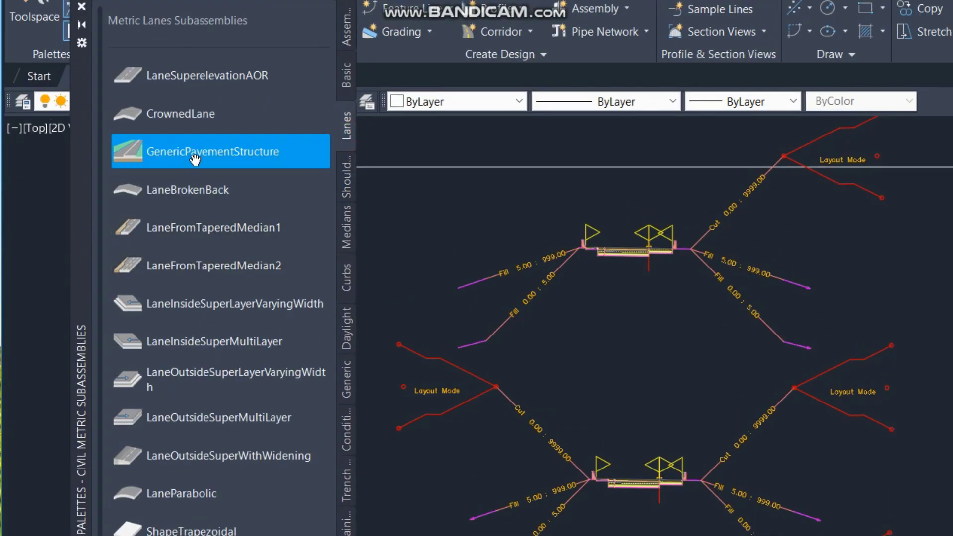
click(215, 230)
right_click(215, 230)
click(215, 228)
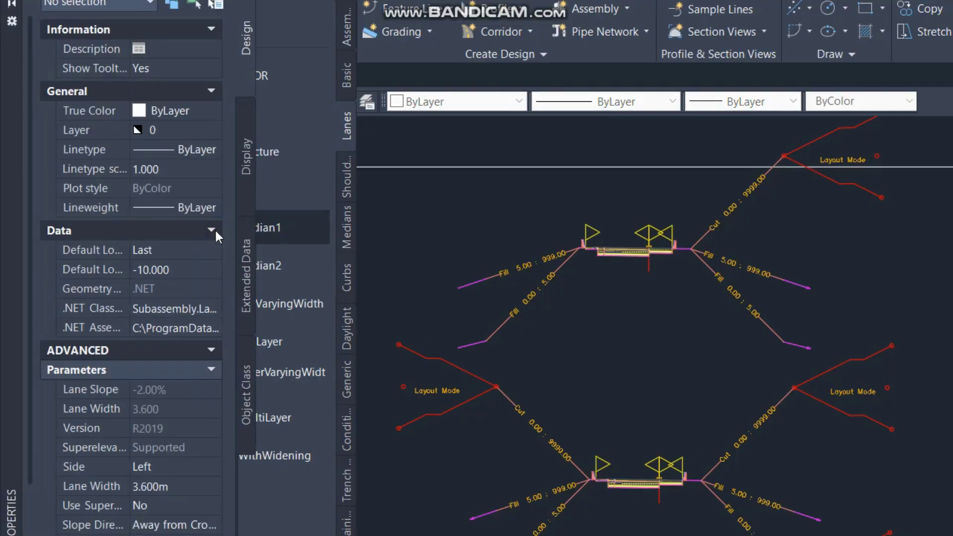
click(13, 63)
Step: Open the LaneFromTaperedMedian1 help topic and study its three median edge cases and the plan diagram of alignments
right_click(215, 306)
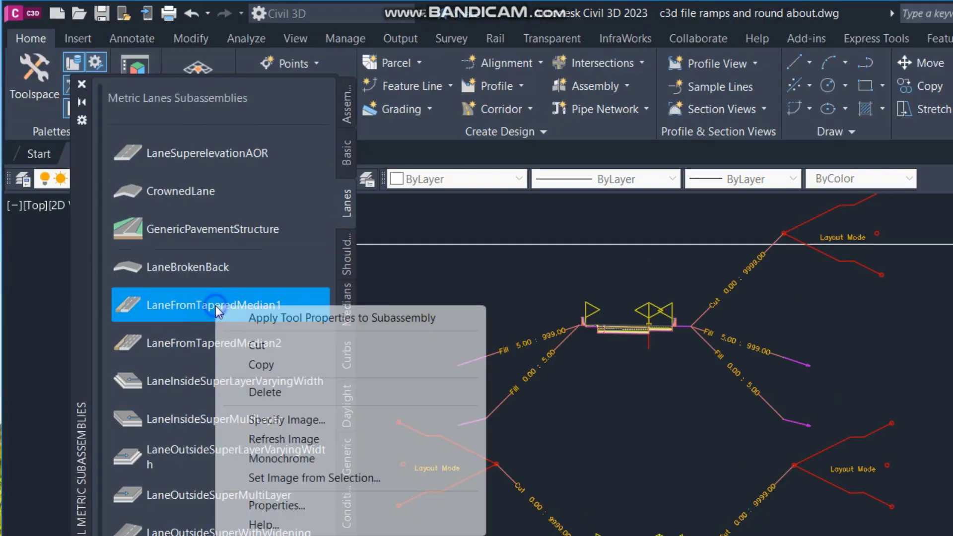
click(243, 501)
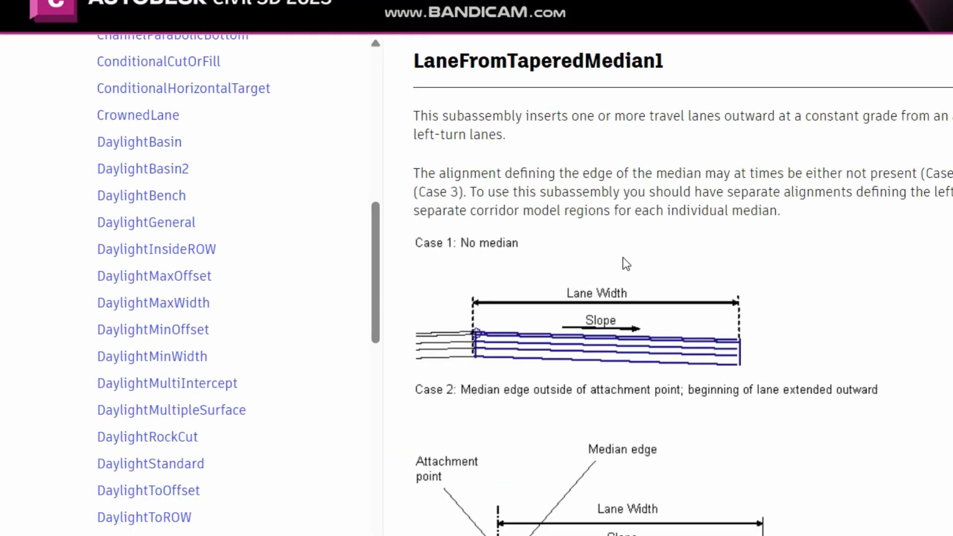
scroll(531, 404, down, 1)
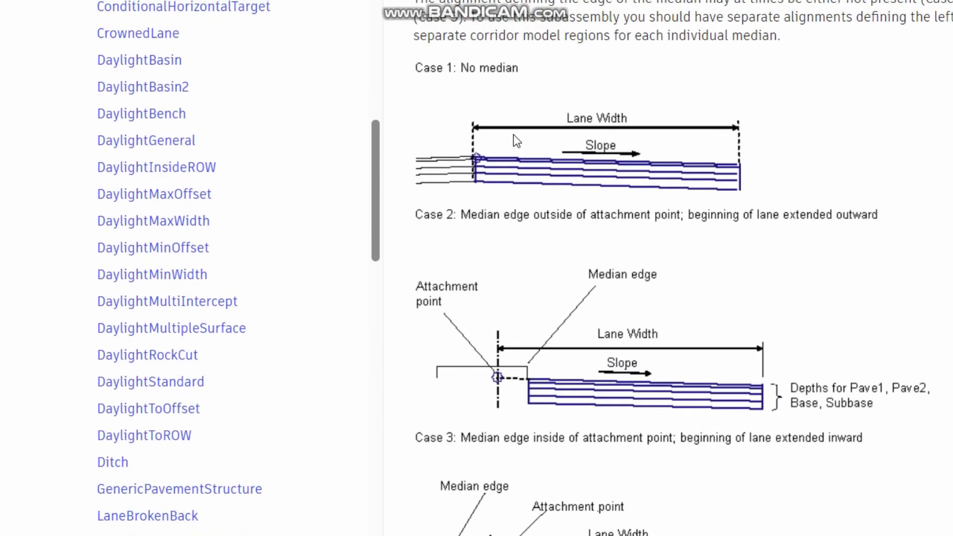
scroll(541, 107, down, 2)
scroll(573, 276, down, 2)
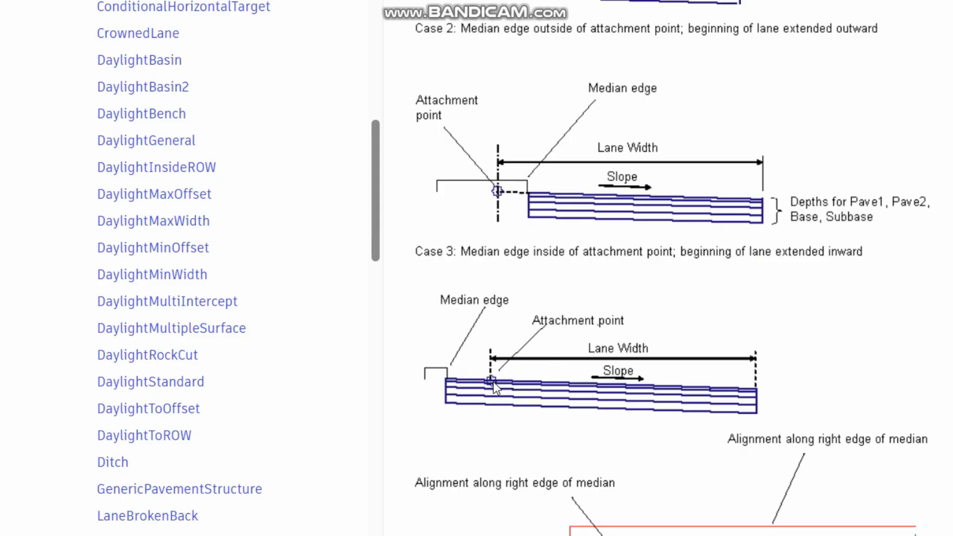
scroll(493, 382, down, 4)
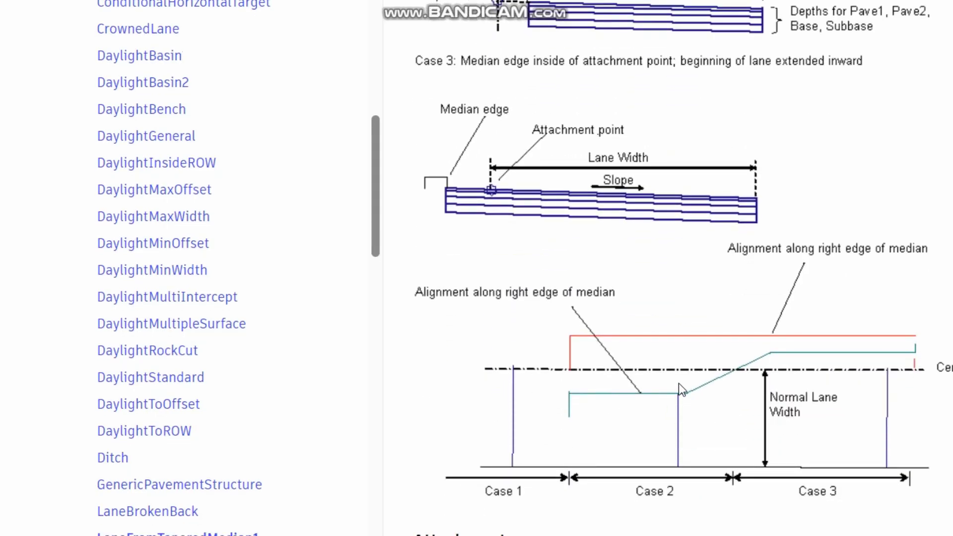
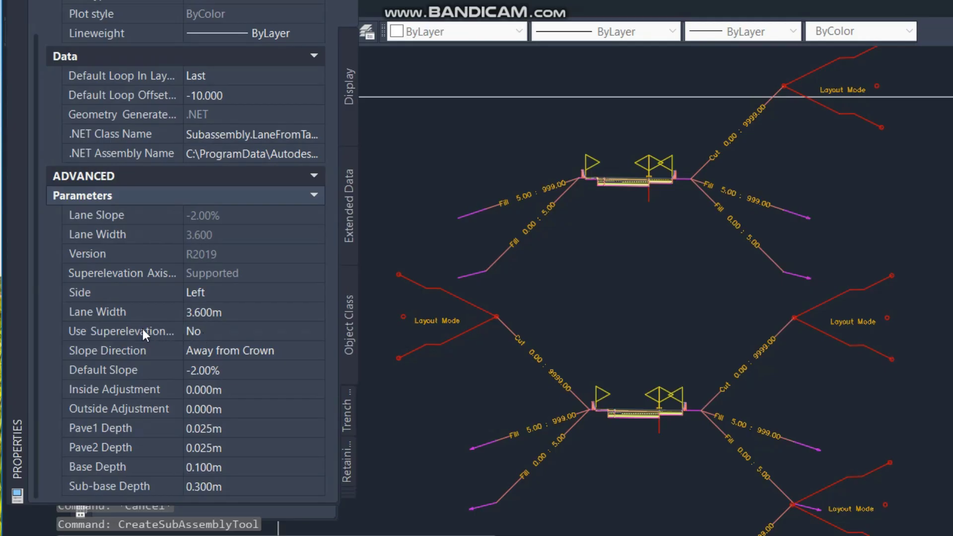
Step: Check the superelevation slope options offered for LaneFromTaperedMedian1 and cancel the subassembly placement
click(207, 329)
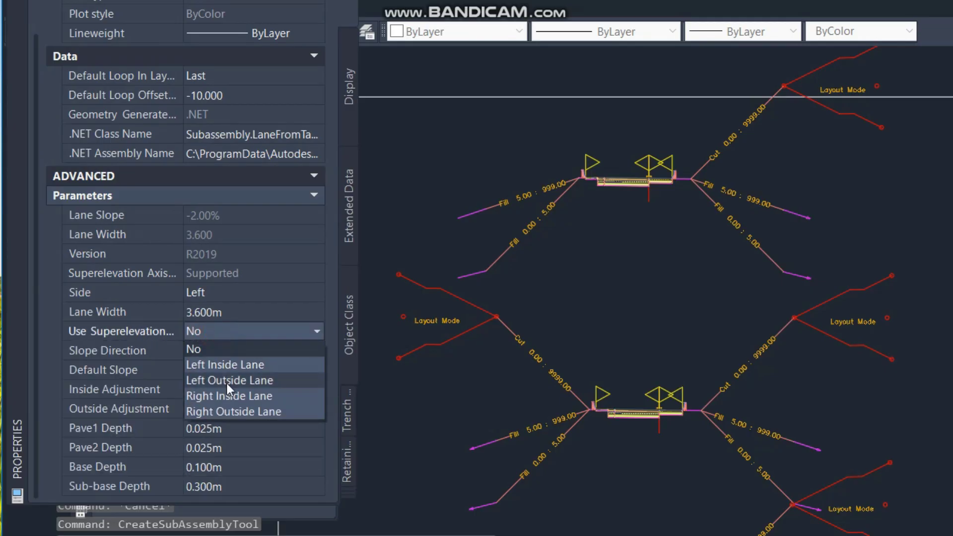
click(236, 330)
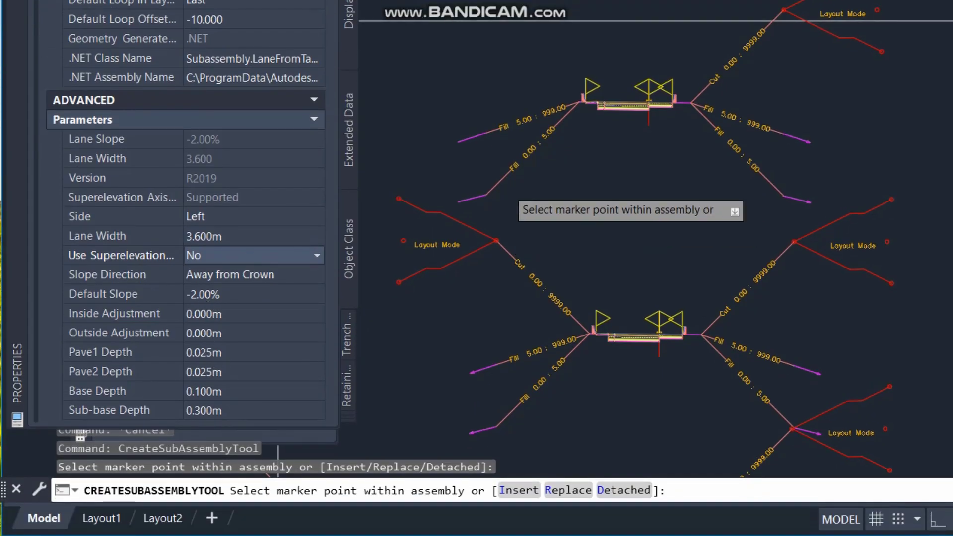
key(Escape)
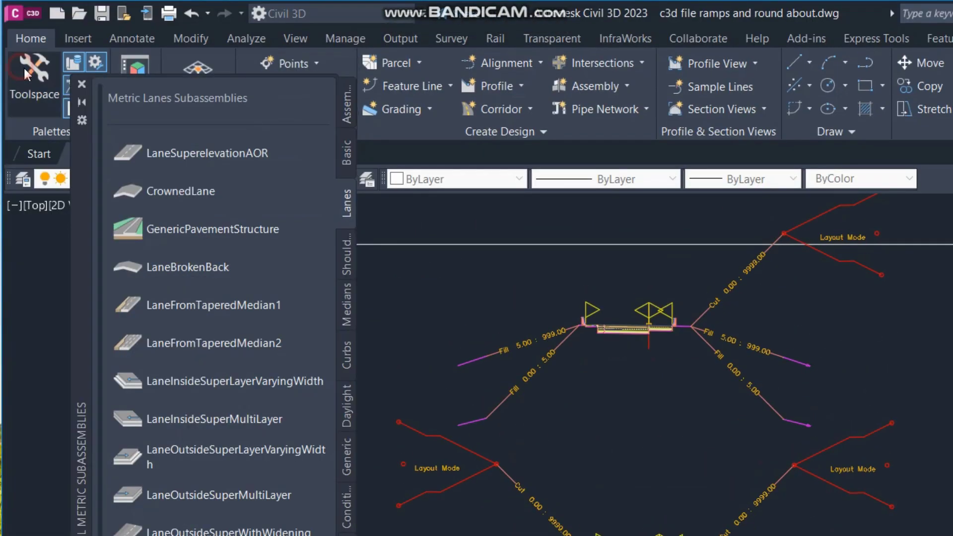
Step: Reopen the LaneFromTaperedMedian1 help topic and read its input parameters, defaults, edge adjustments and layer depths
right_click(243, 311)
click(298, 526)
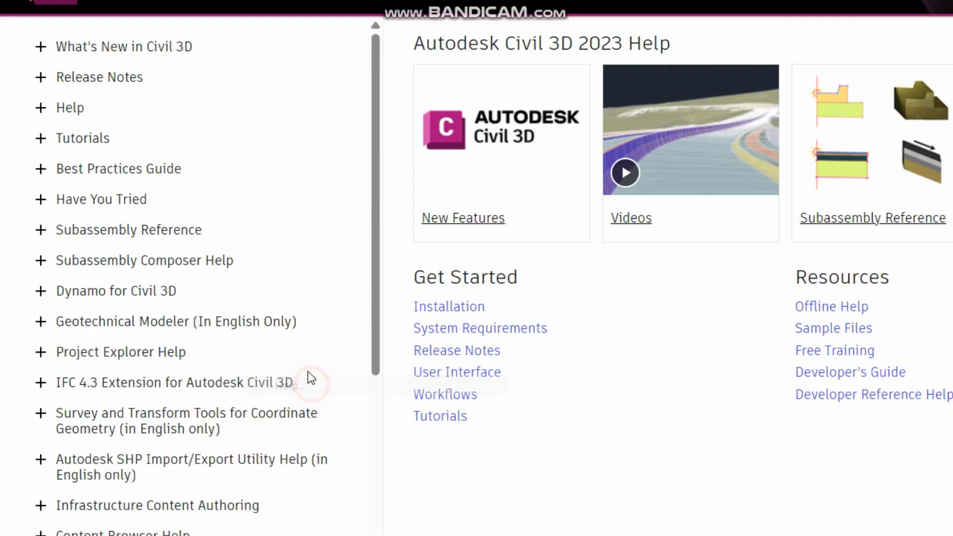
scroll(605, 336, down, 8)
scroll(605, 337, down, 10)
scroll(713, 353, right, 8)
scroll(715, 262, up, 7)
scroll(779, 263, down, 2)
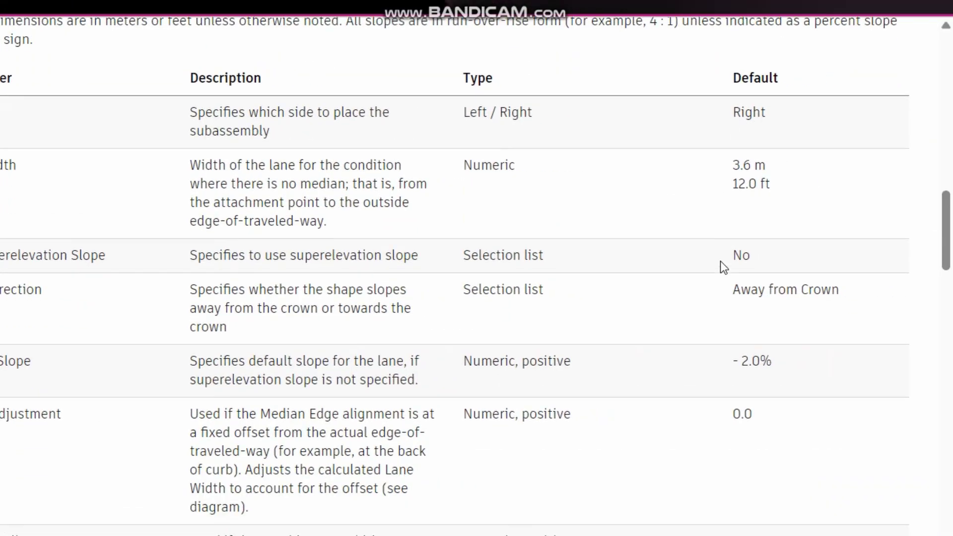
scroll(422, 294, down, 9)
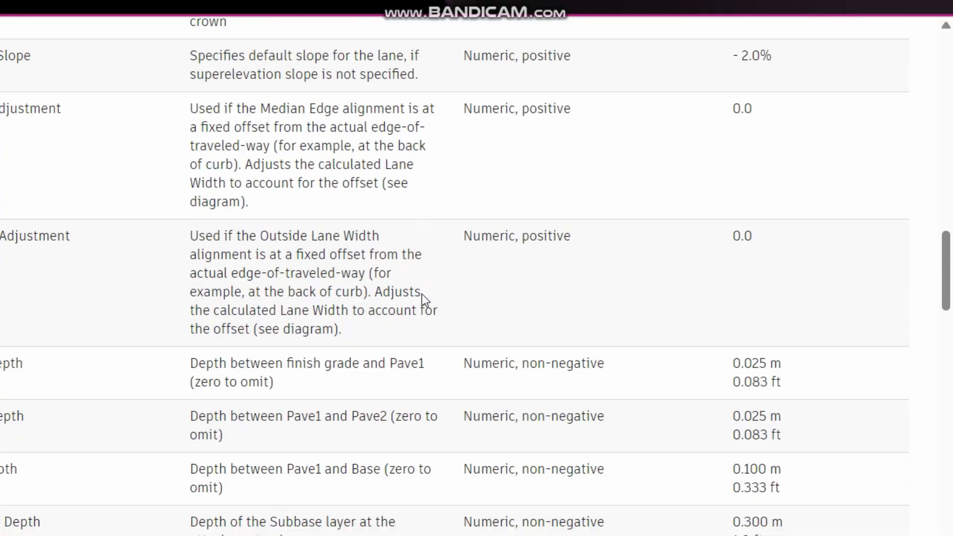
scroll(422, 294, down, 1)
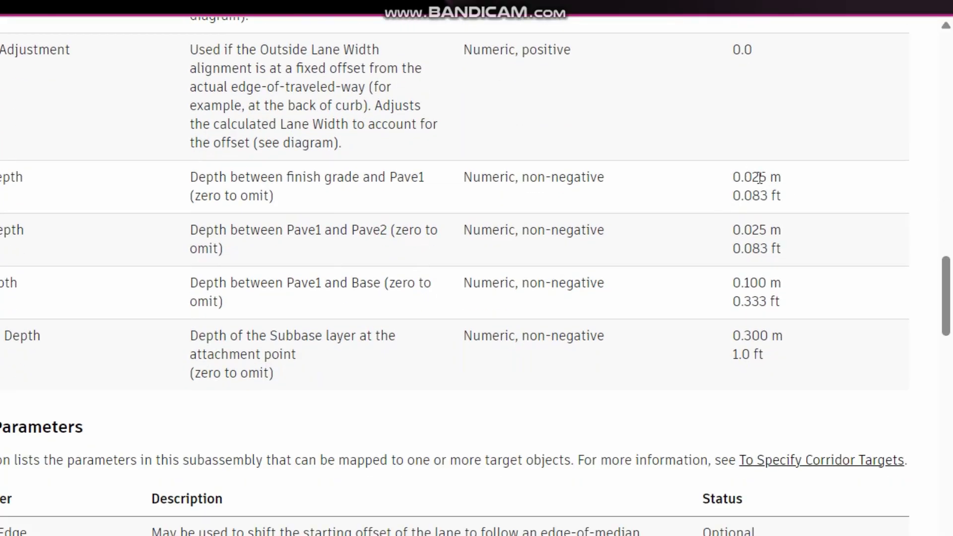
scroll(540, 273, down, 4)
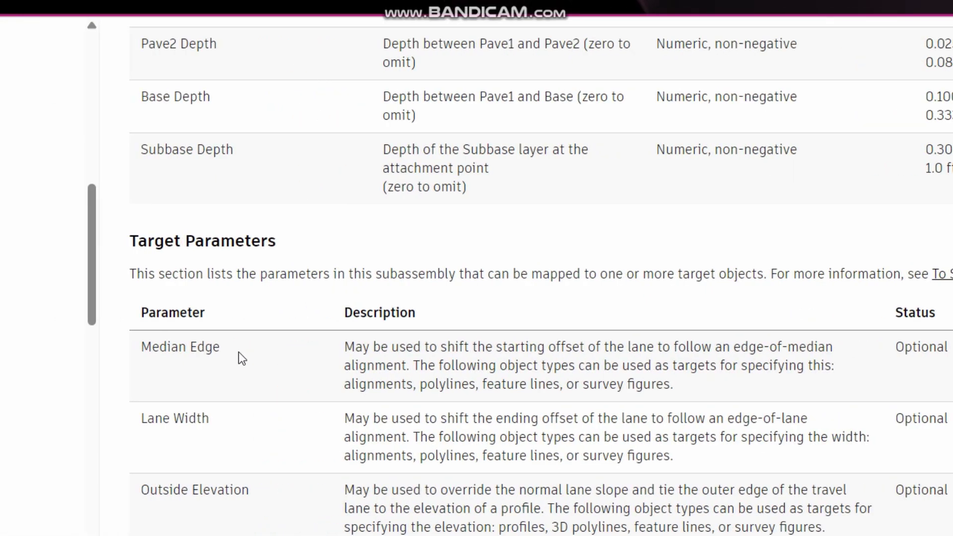
Step: Read the target parameters for median edge, lane width and outside elevation, and the subassembly's output parameters
scroll(245, 359, down, 2)
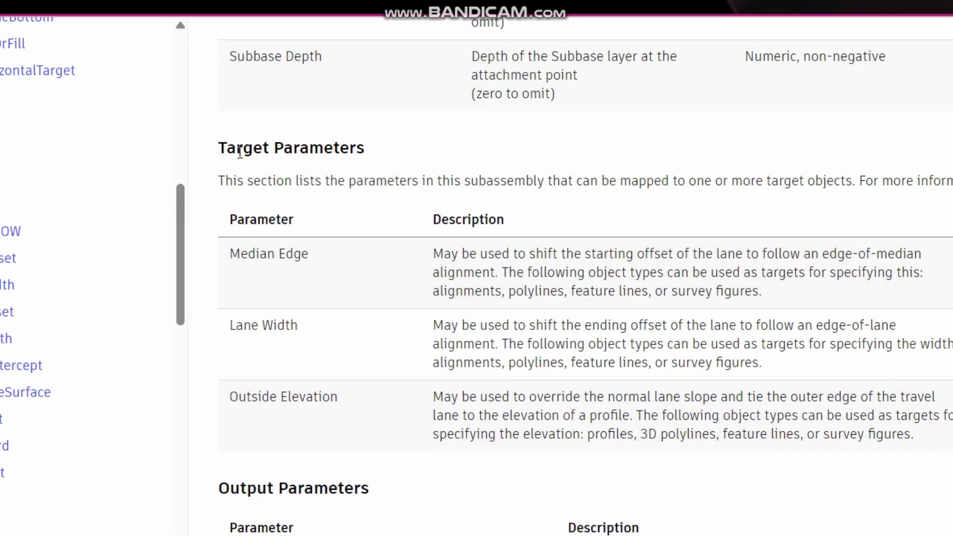
double_click(219, 253)
drag(323, 250, 318, 331)
click(327, 362)
scroll(334, 387, down, 8)
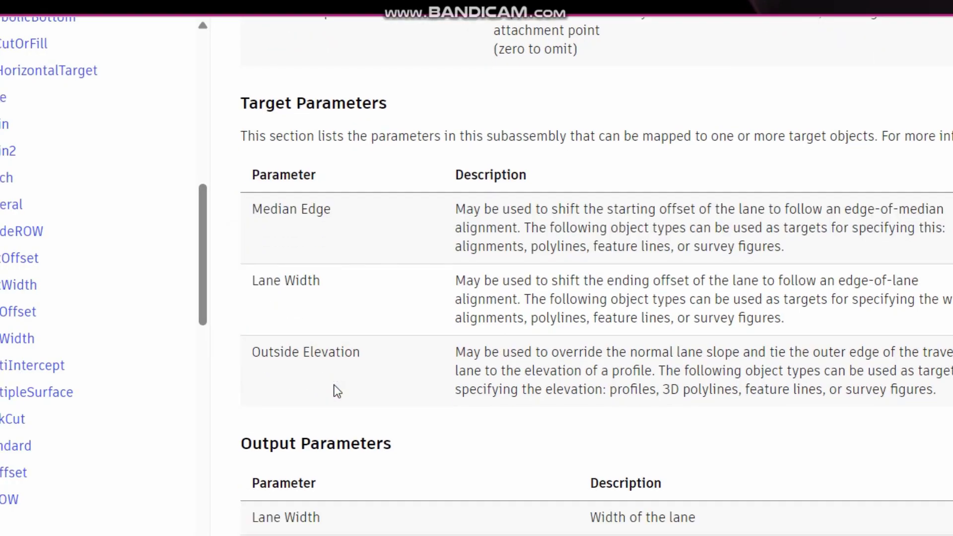
scroll(334, 390, up, 5)
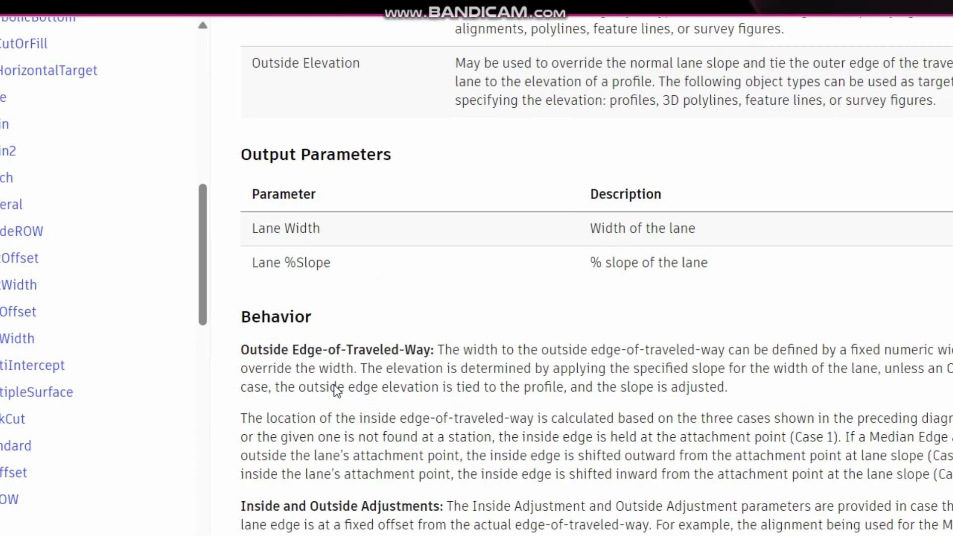
Step: Review the point, link and shape codes of LaneFromTaperedMedian1 and examine its coding diagram
scroll(437, 375, down, 10)
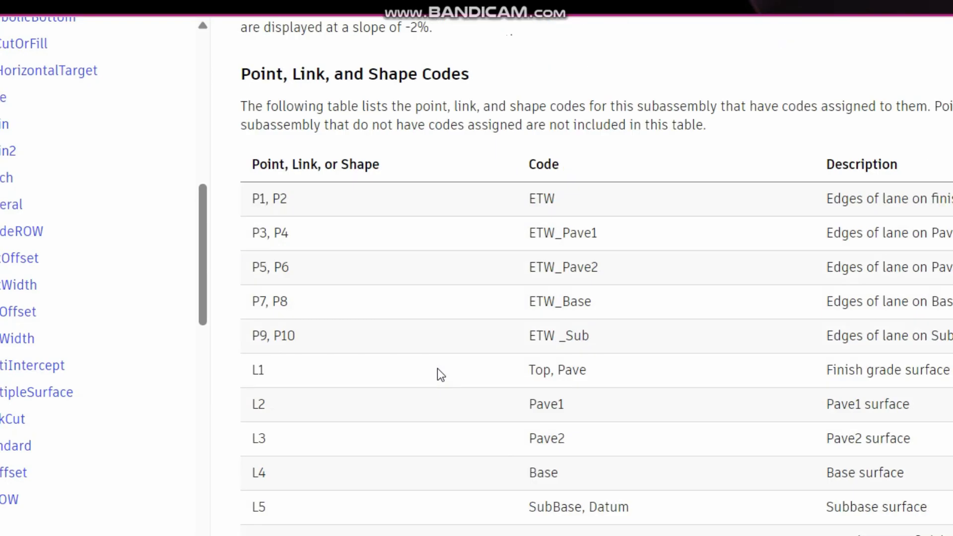
scroll(437, 369, down, 2)
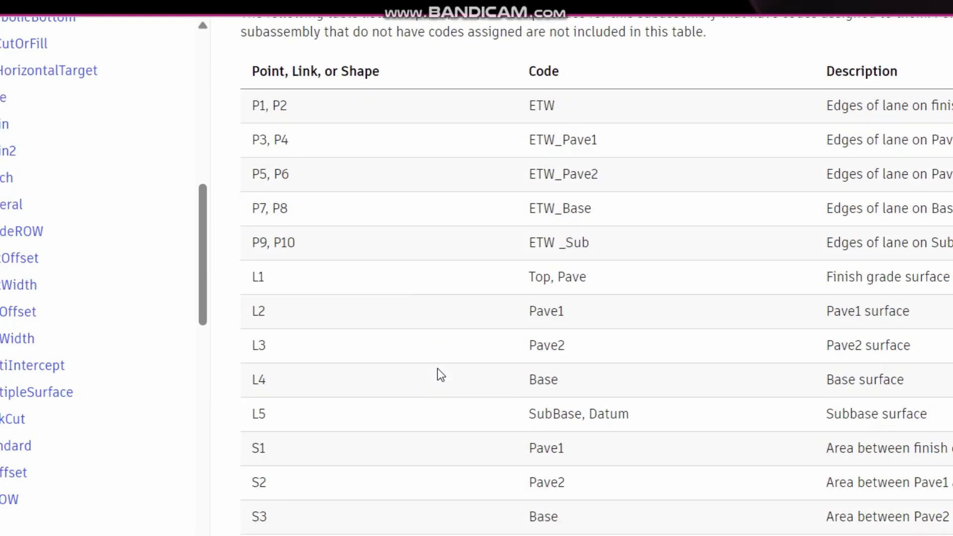
scroll(437, 374, down, 3)
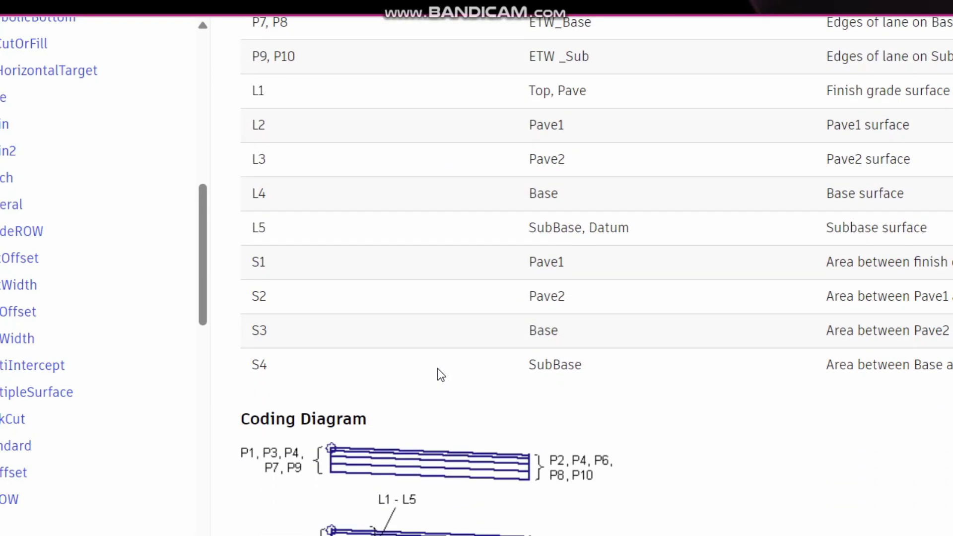
scroll(437, 375, down, 3)
scroll(340, 407, down, 1)
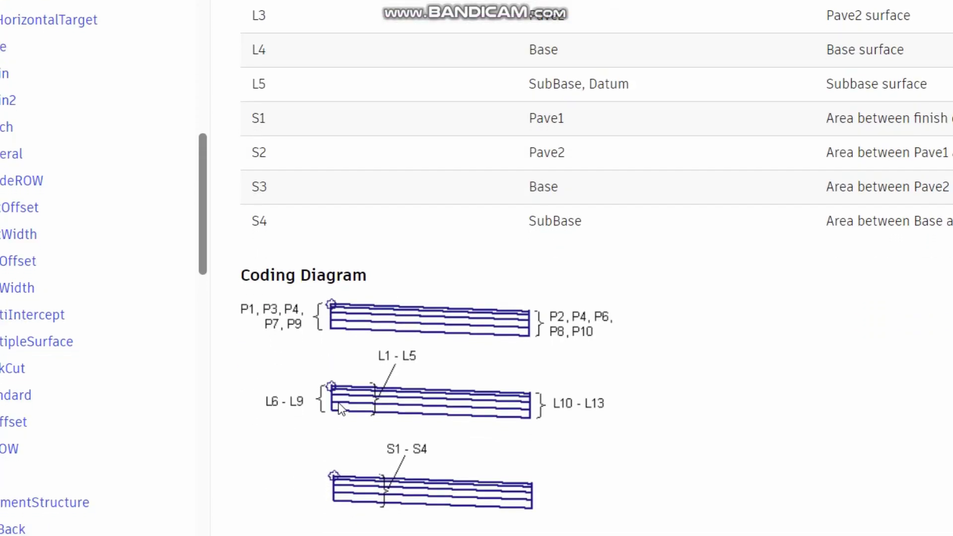
scroll(359, 405, down, 4)
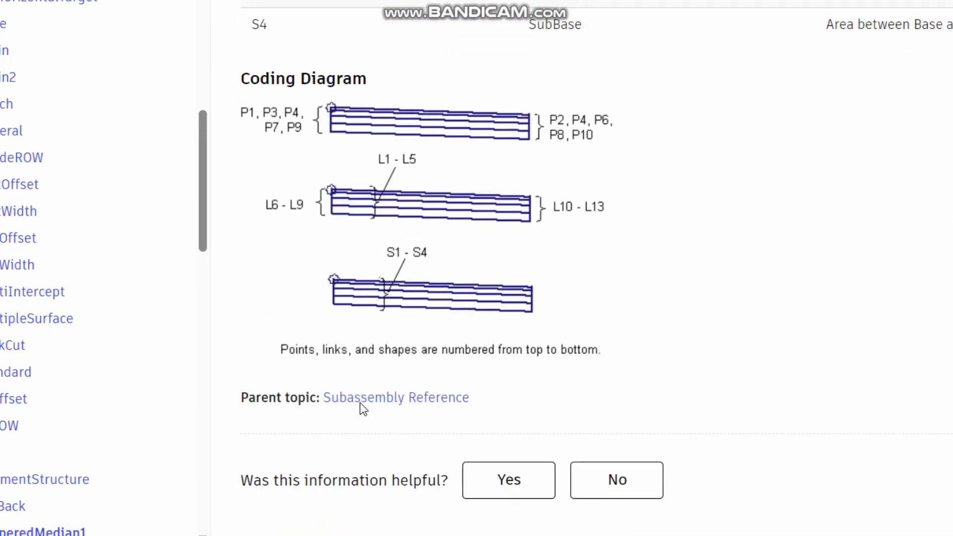
Step: Return to the beginning of the LaneFromTaperedMedian1 help topic and close the help window
scroll(362, 408, up, 4)
scroll(363, 408, up, 8)
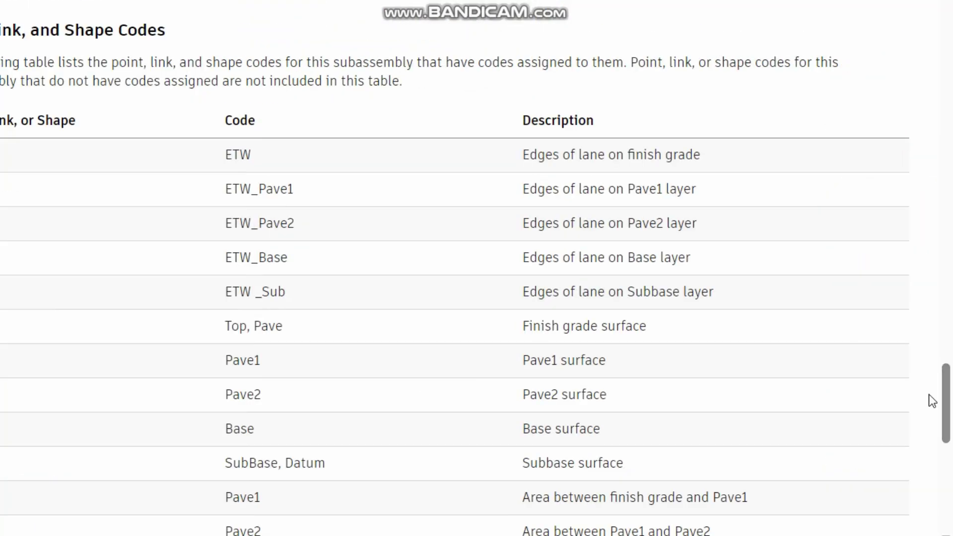
drag(944, 390, 921, 157)
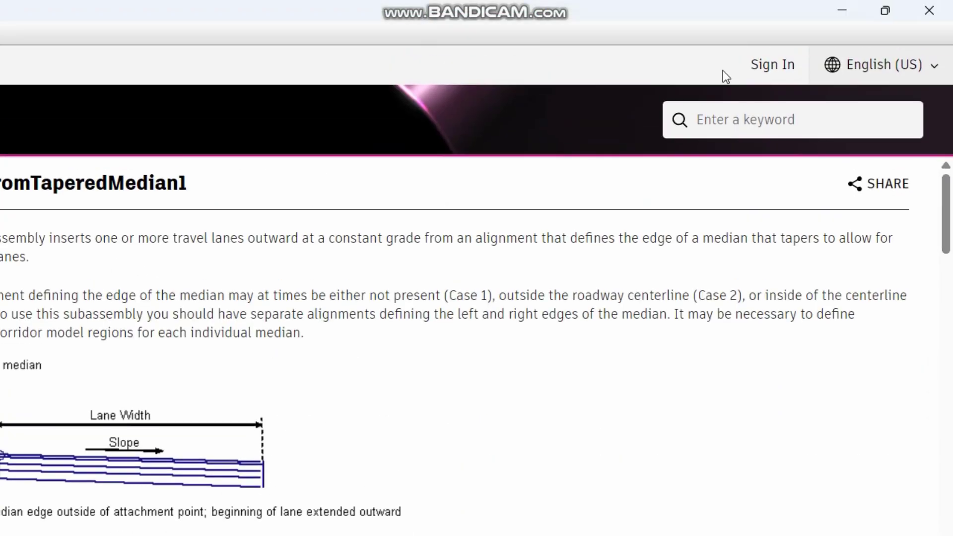
click(928, 7)
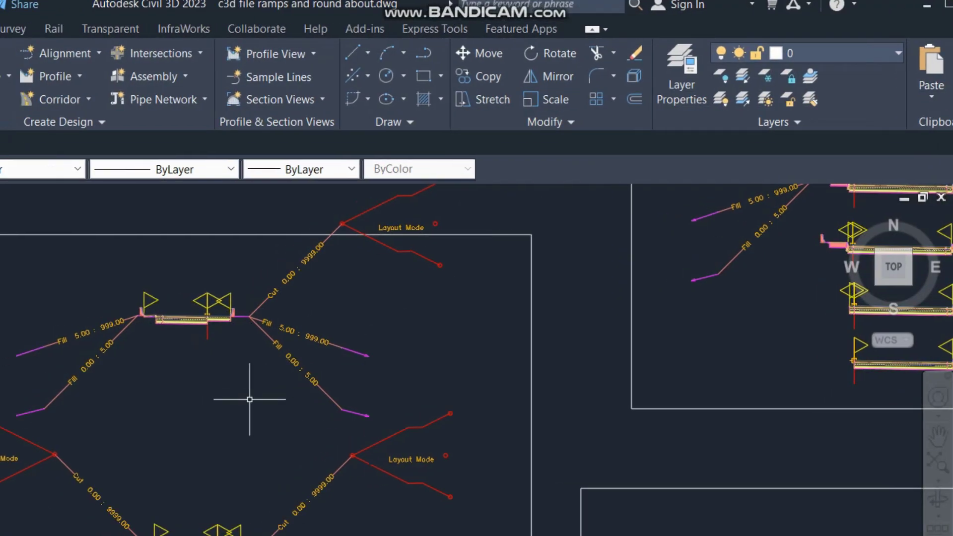
Step: Cancel the LaneFromTaperedMedian2 placement and open that subassembly's help topic
mouse_move(238, 401)
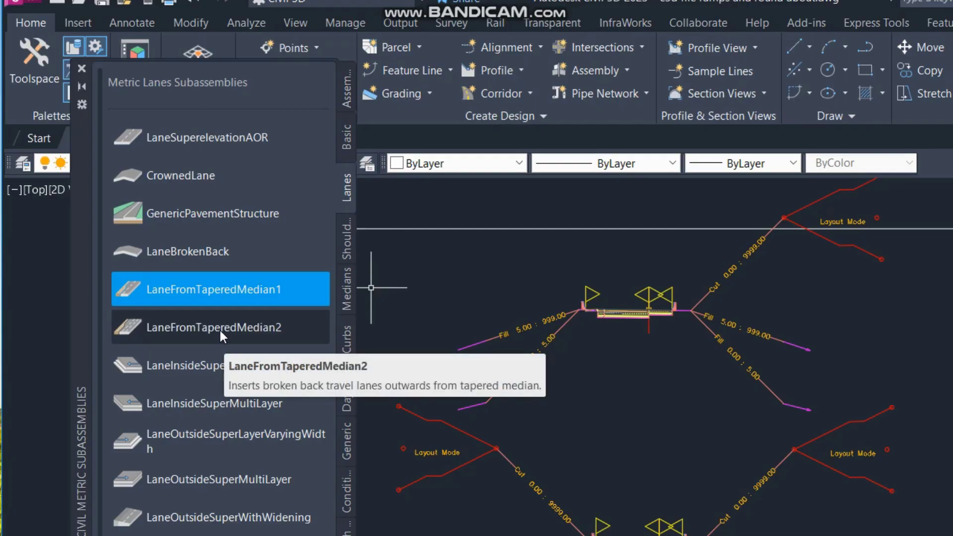
click(219, 330)
right_click(226, 331)
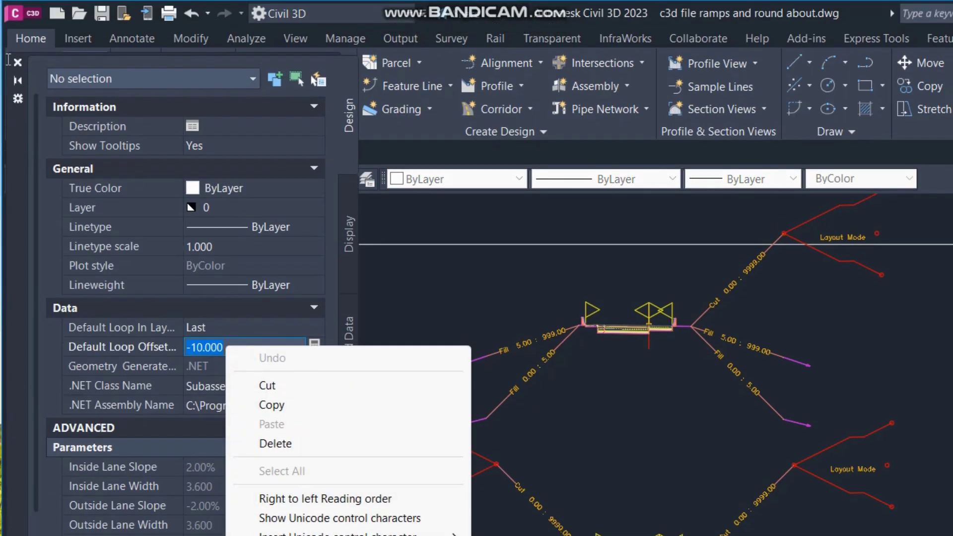
key(Escape)
key(Escape)
right_click(219, 350)
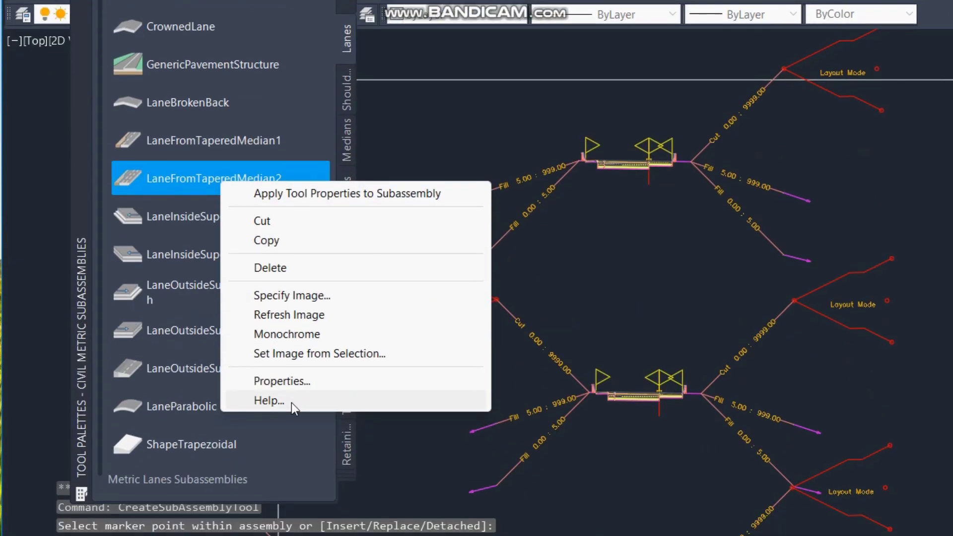
click(290, 403)
click(430, 314)
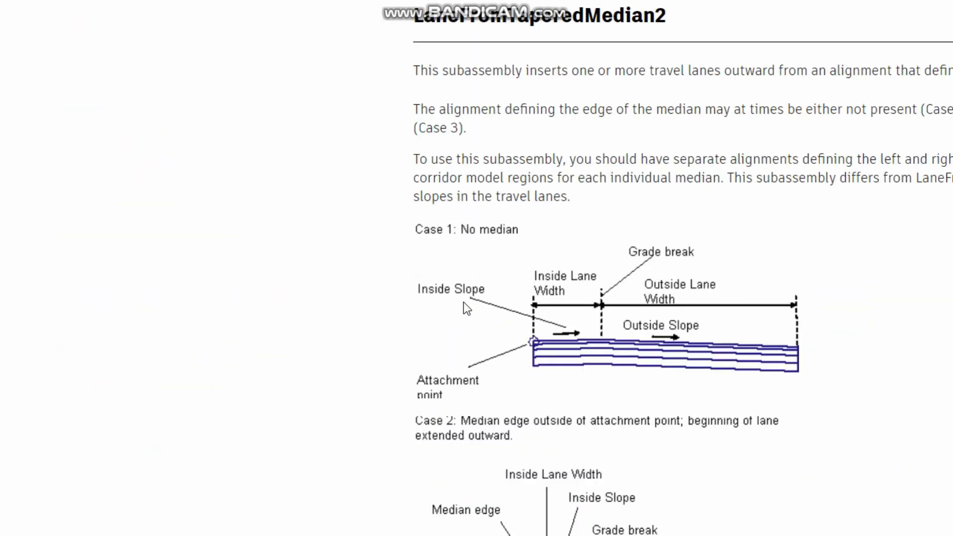
Step: Review the LaneFromTaperedMedian2 median case diagrams, lane widths, slopes and grade break, and close the help window
scroll(591, 258, down, 2)
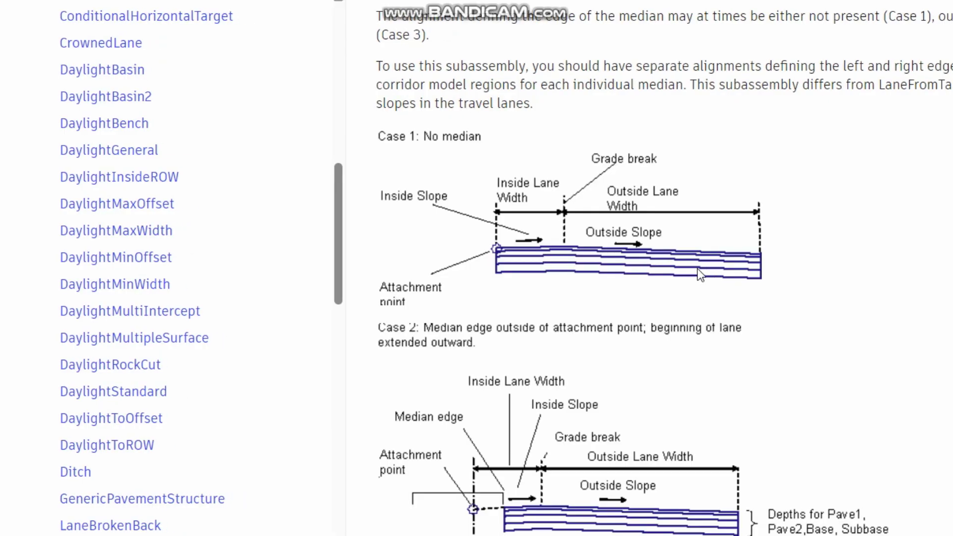
scroll(642, 272, down, 10)
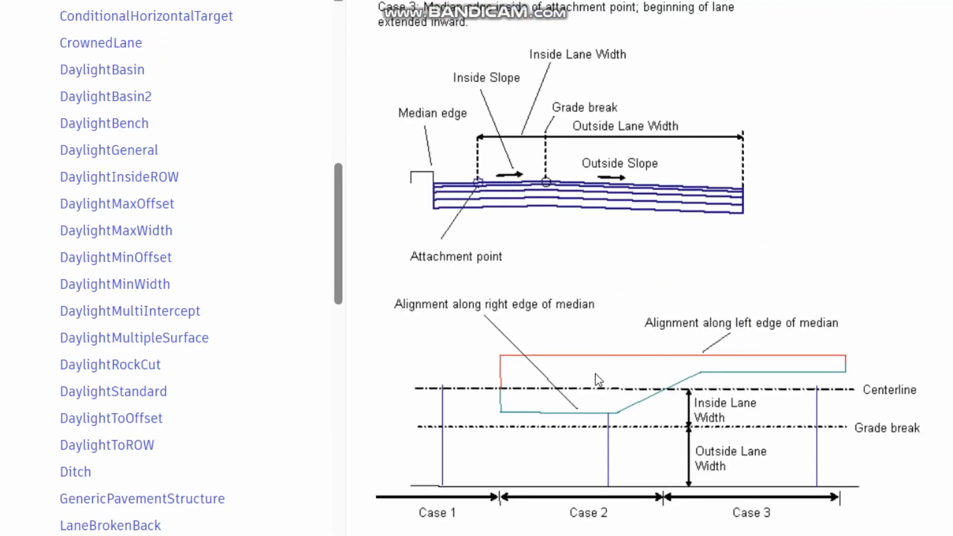
scroll(594, 373, down, 8)
scroll(594, 373, down, 4)
scroll(594, 373, up, 10)
scroll(595, 373, up, 5)
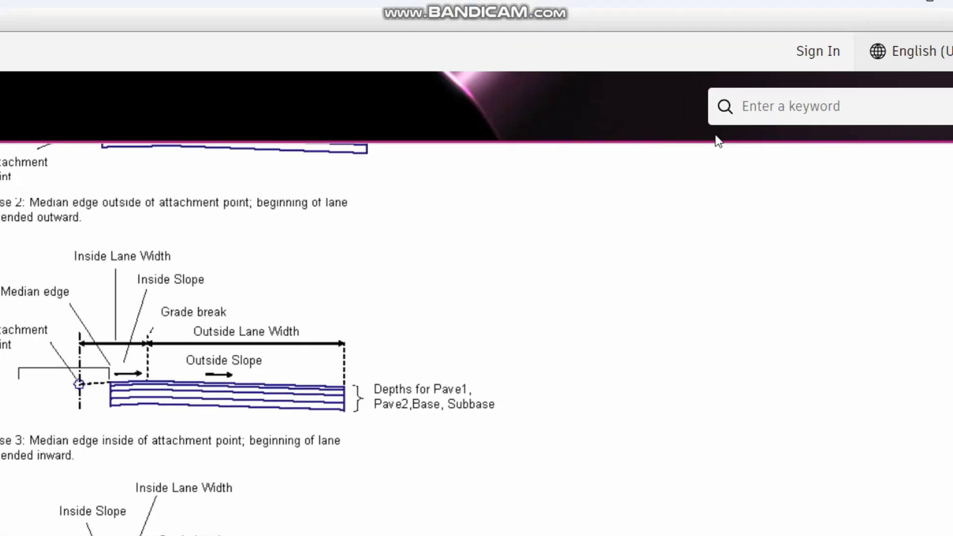
click(939, 10)
Step: Examine the ramp corridors beside the roundabouts, including the corridor edges and sample lines around station 0+300
scroll(266, 366, up, 5)
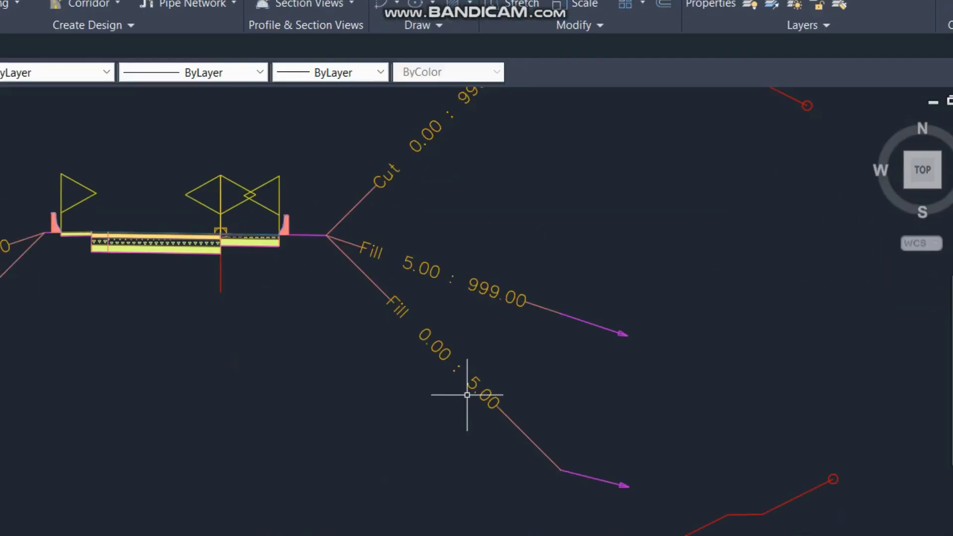
scroll(467, 395, down, 10)
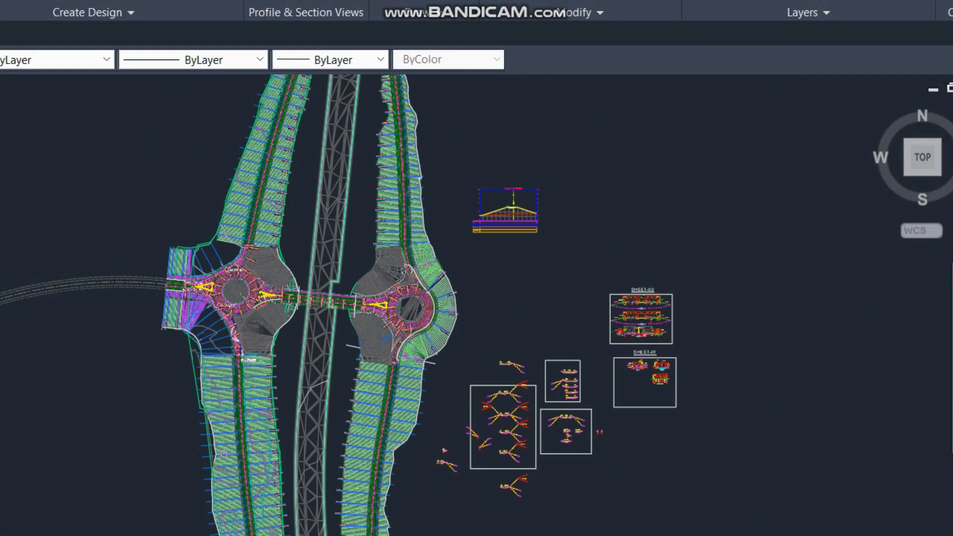
scroll(454, 343, up, 8)
scroll(450, 395, down, 5)
scroll(404, 202, up, 8)
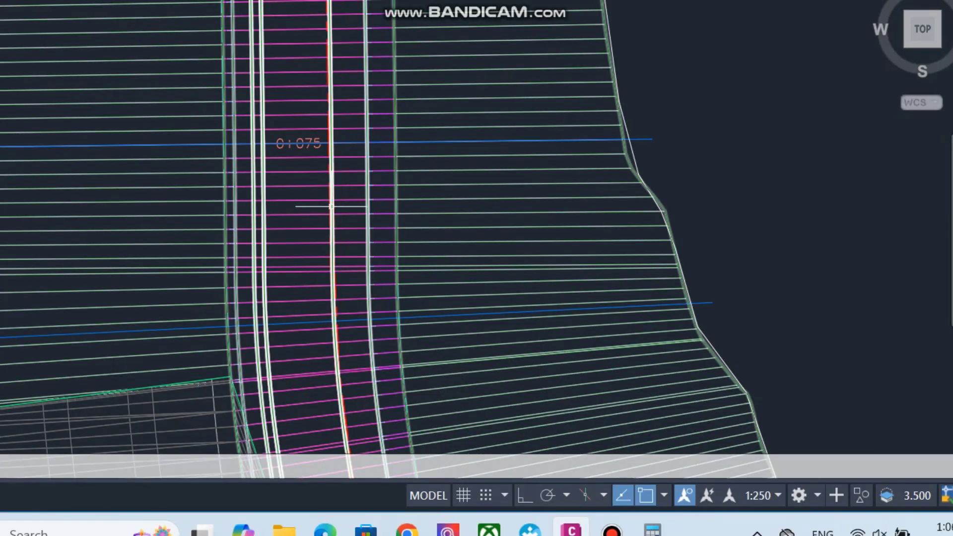
scroll(313, 203, down, 5)
mouse_move(319, 273)
middle_down()
mouse_move(310, 372)
mouse_move(345, 402)
middle_up()
scroll(333, 273, down, 5)
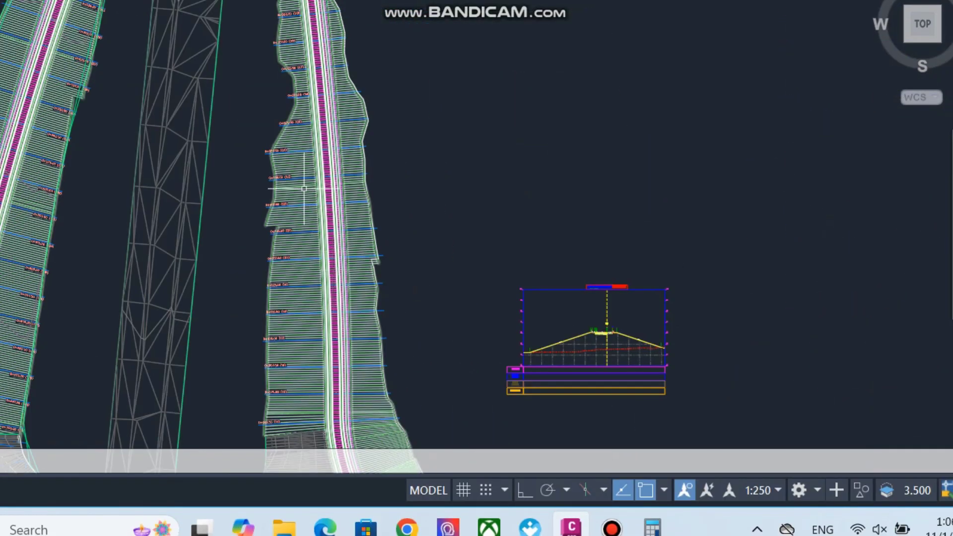
scroll(328, 119, up, 5)
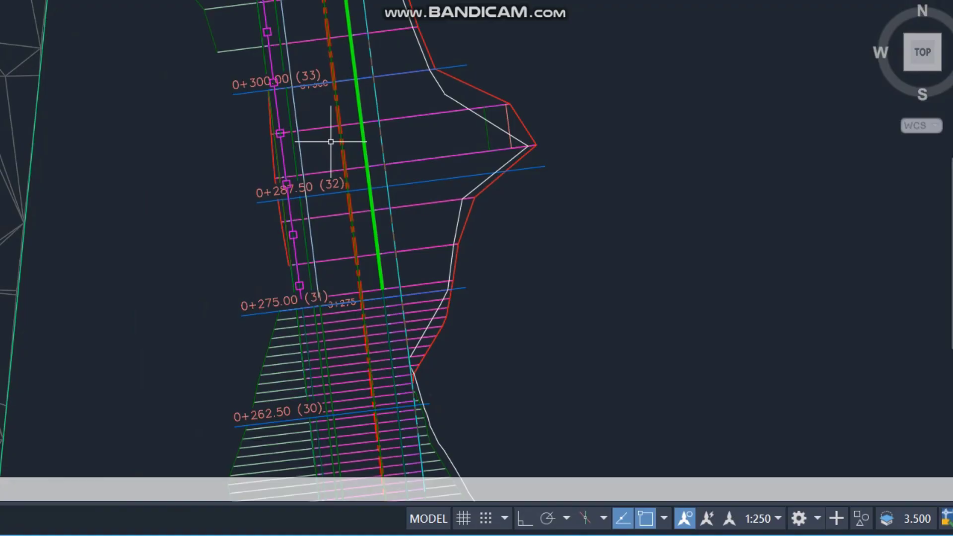
scroll(381, 239, down, 2)
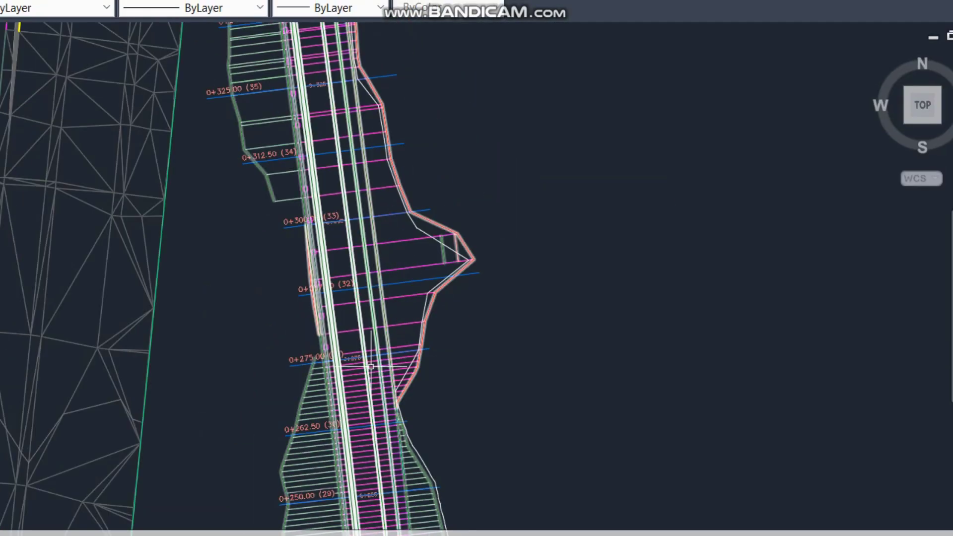
scroll(308, 227, down, 6)
Step: Inspect the pavement lanes, kerbs and barriers of the existing assemblies up close
scroll(421, 367, up, 5)
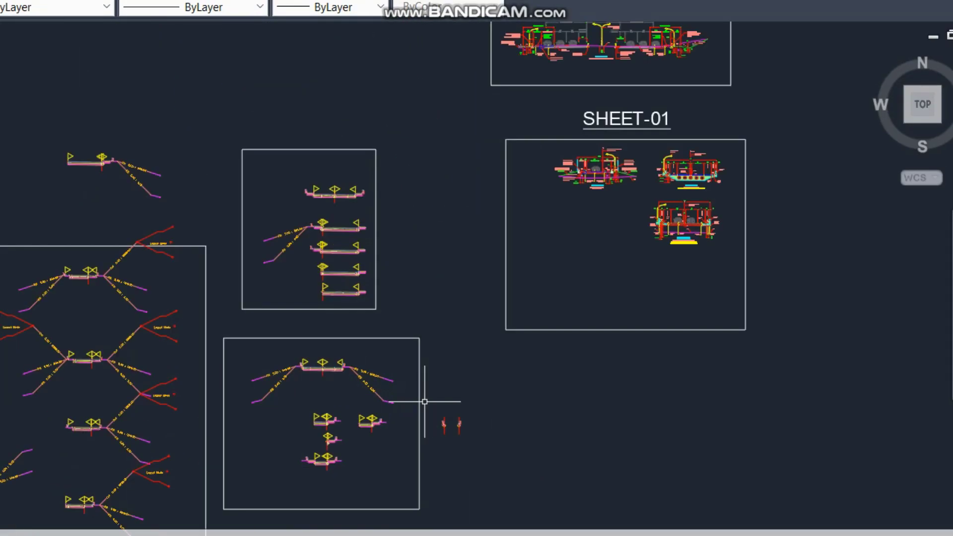
scroll(238, 281, down, 2)
scroll(350, 213, up, 8)
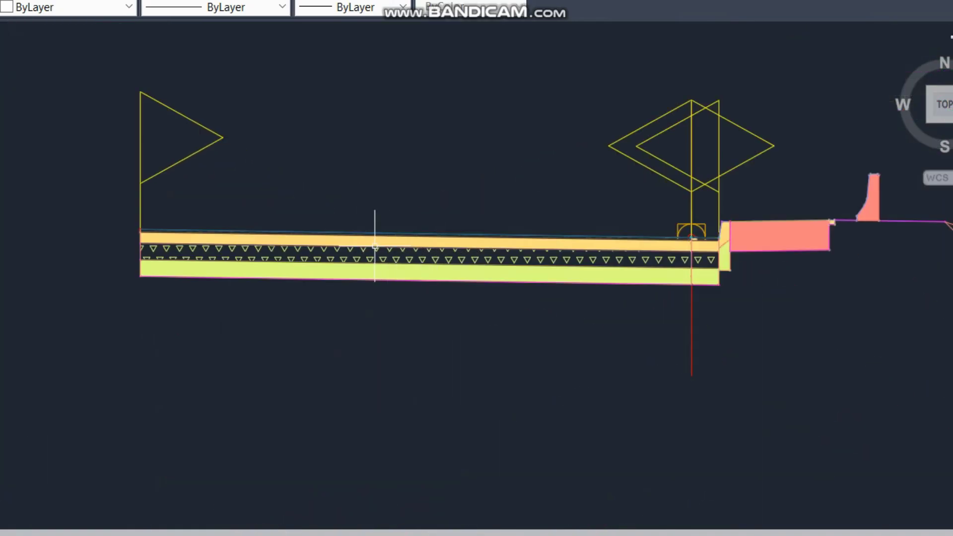
scroll(419, 383, down, 3)
scroll(383, 336, up, 5)
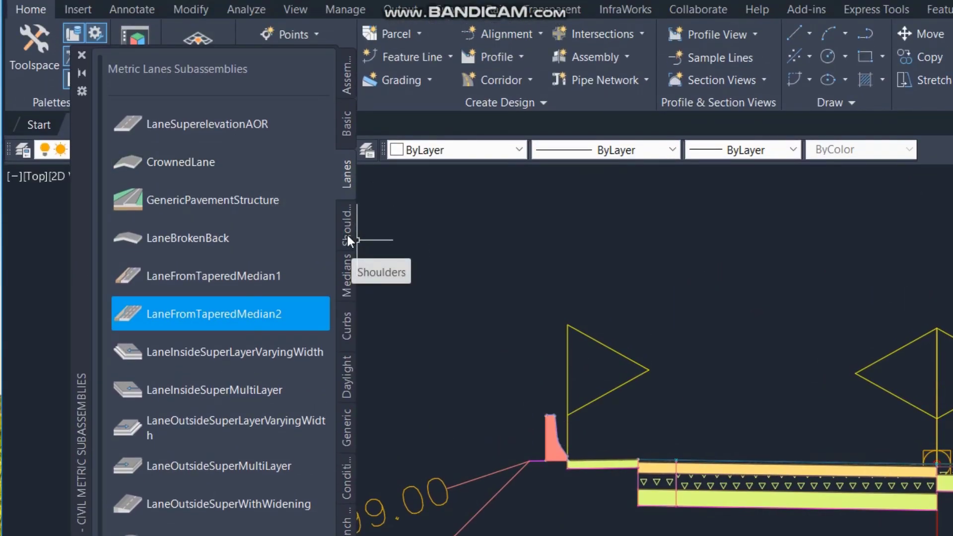
Step: Show the metric shoulder subassemblies and compare them with the shoulders in the framed groups of existing assemblies
click(348, 234)
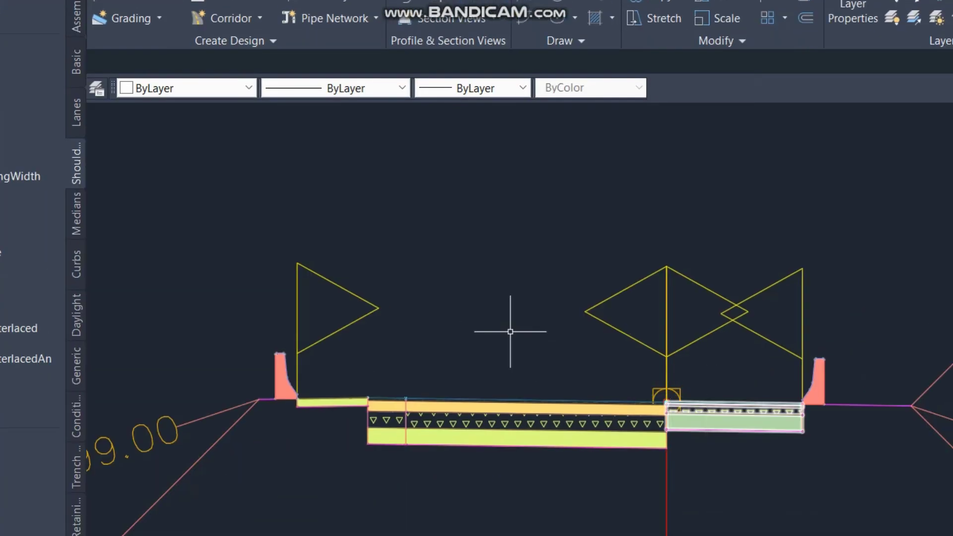
scroll(748, 365, down, 10)
middle_drag(781, 482, 721, 358)
scroll(450, 196, down, 2)
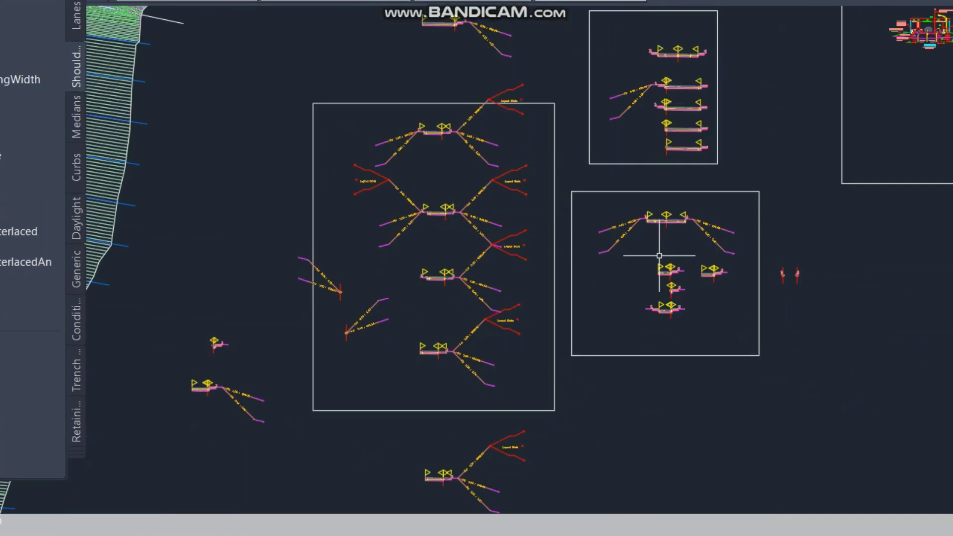
scroll(696, 268, up, 10)
scroll(607, 241, down, 10)
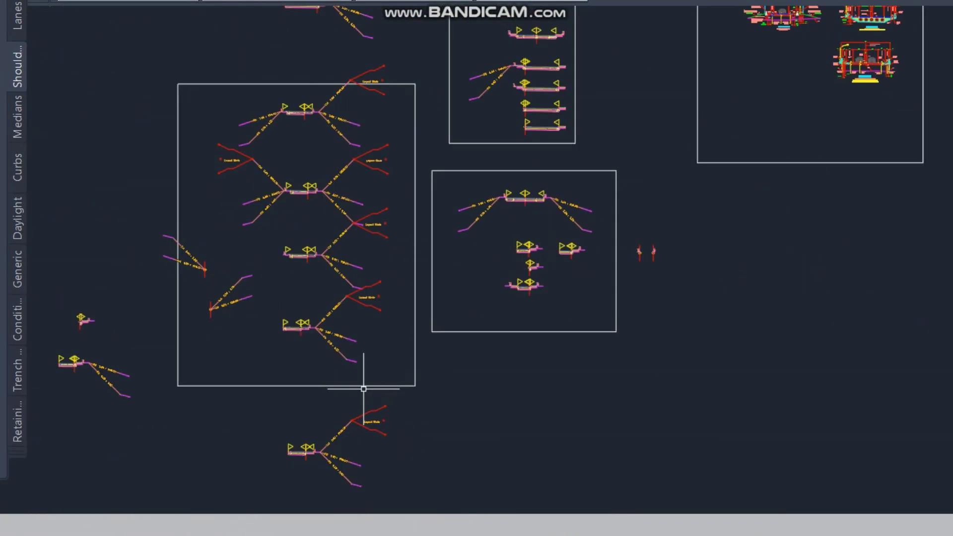
Step: Examine the typical cross section's carriageway edge, shoulder, upstand kerb, footpath and pavement layers
scroll(363, 388, down, 5)
scroll(453, 341, up, 10)
scroll(428, 365, up, 3)
scroll(551, 348, down, 4)
scroll(550, 347, up, 6)
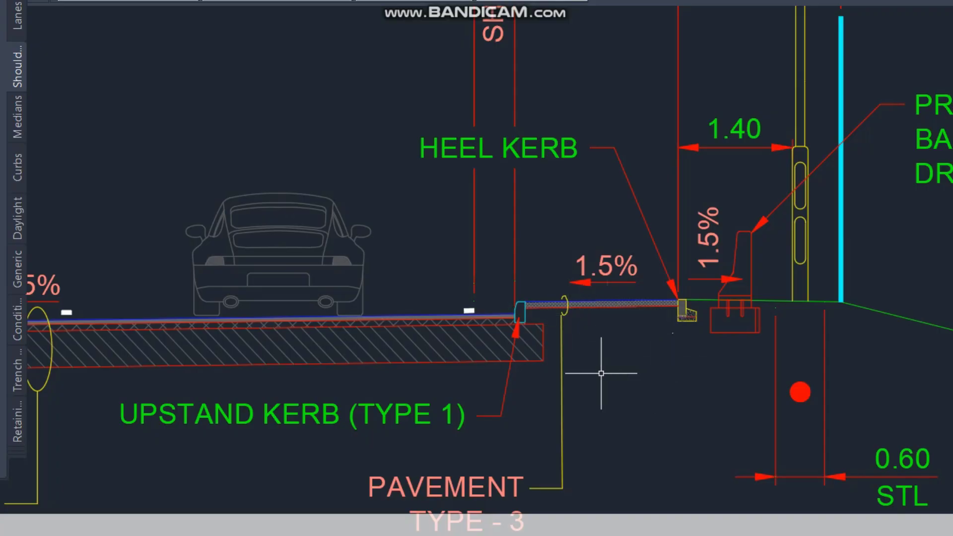
scroll(489, 315, down, 4)
middle_drag(491, 307, 518, 362)
scroll(512, 265, up, 2)
middle_drag(535, 309, 573, 252)
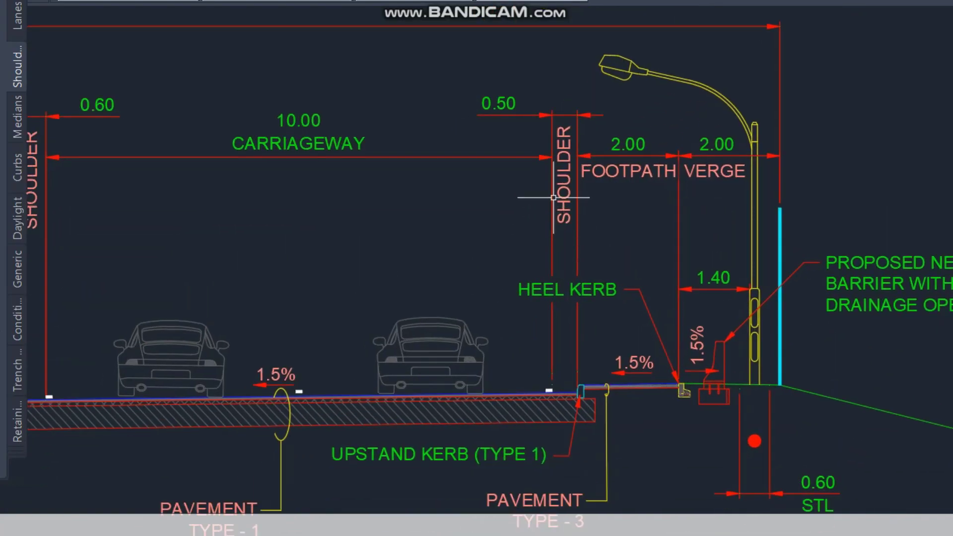
scroll(561, 391, up, 5)
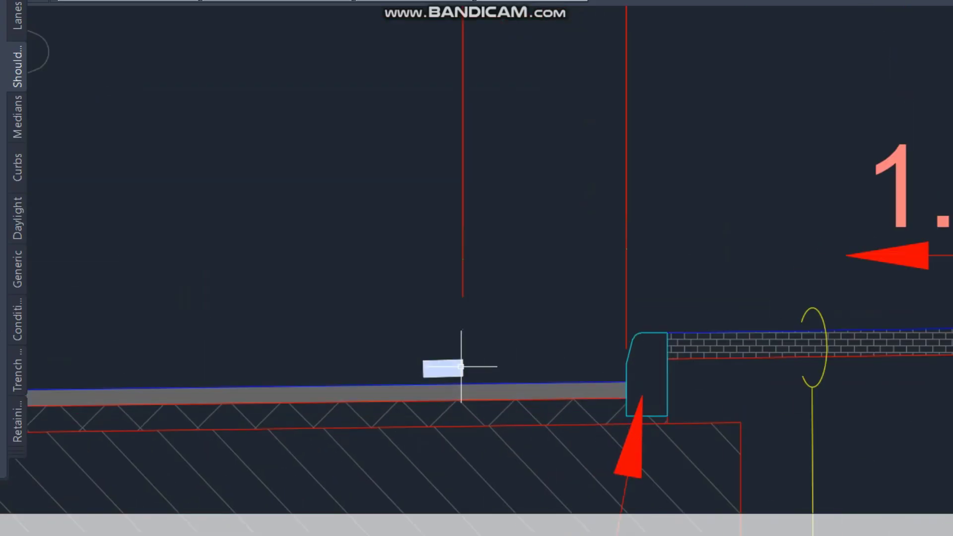
scroll(565, 388, down, 5)
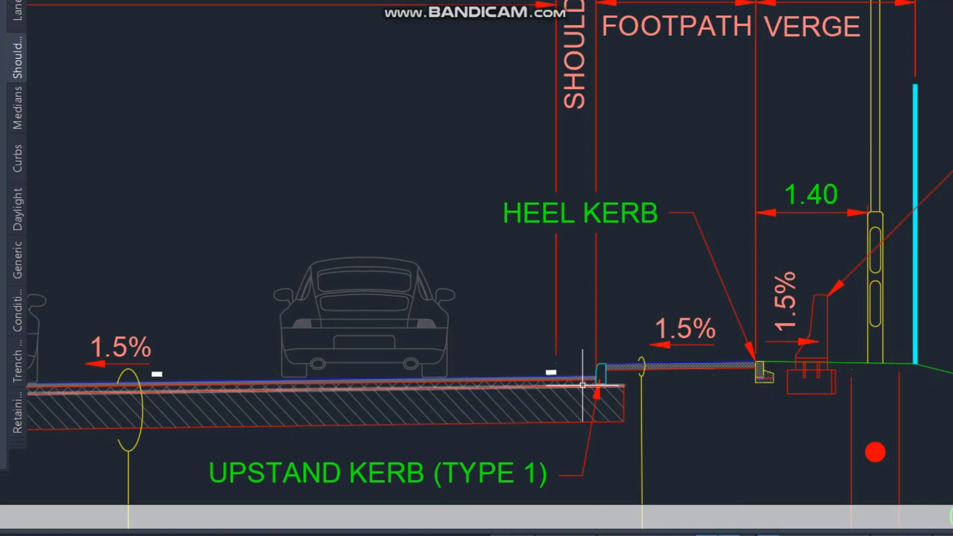
Step: Review the SHEET-02 typical sections, focusing on the auxiliary lane and shoulder of the proposed road
scroll(582, 385, down, 5)
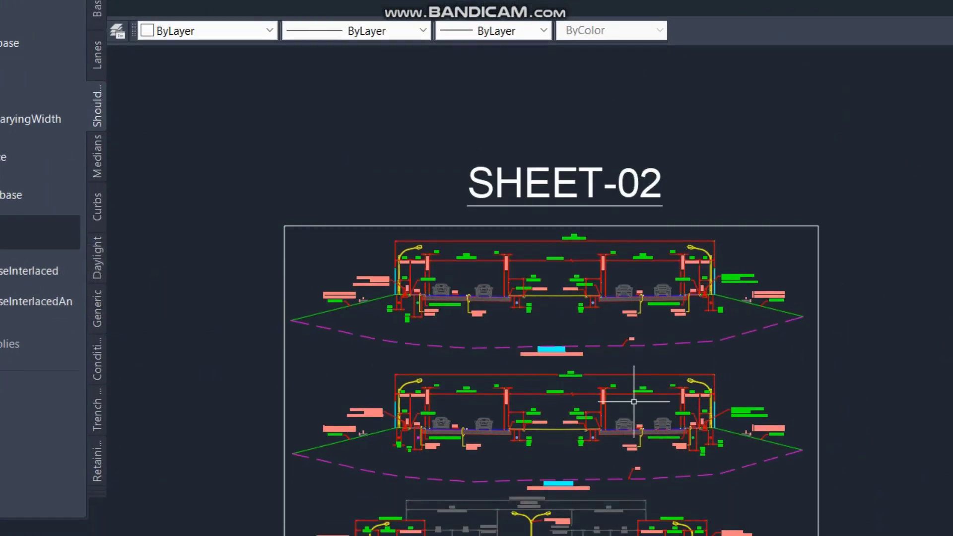
scroll(634, 401, down, 3)
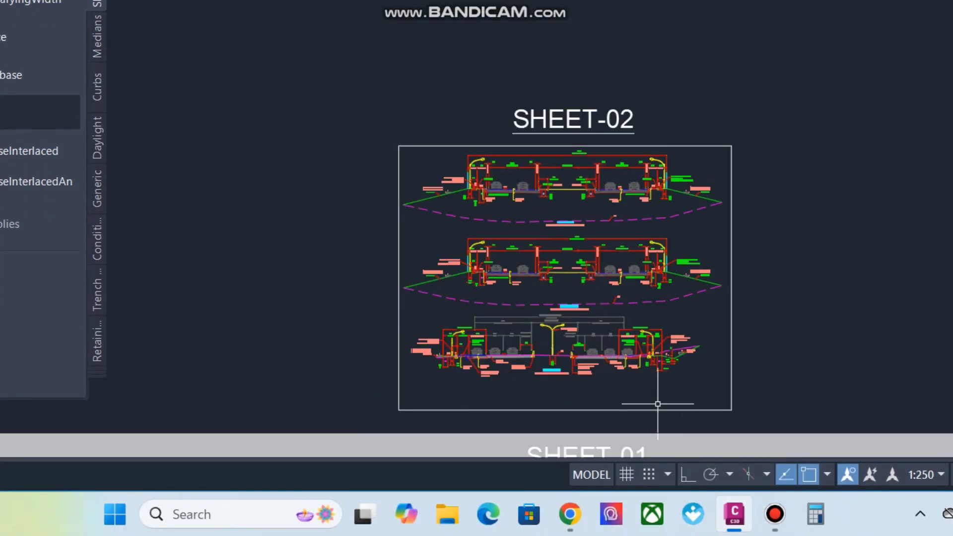
scroll(633, 401, up, 10)
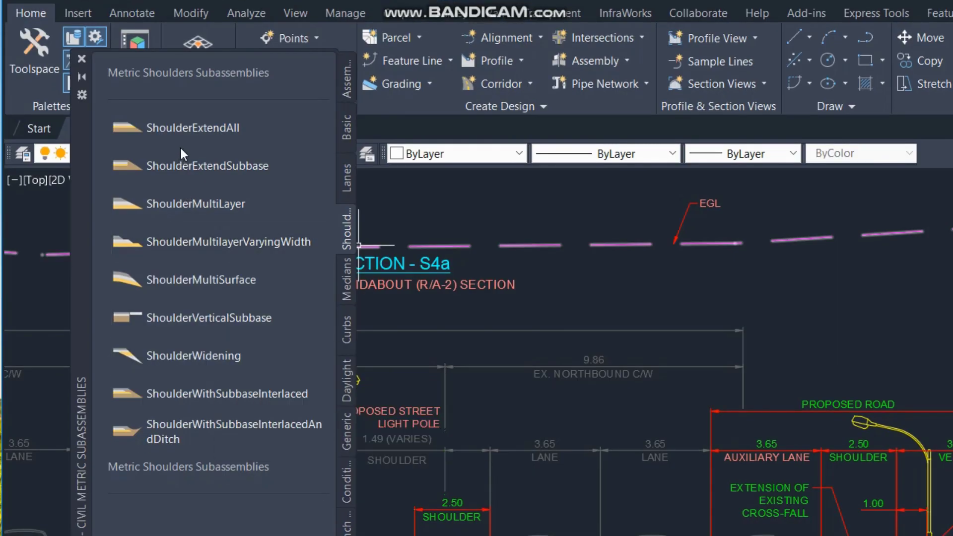
Step: Open the ShoulderExtendAll help topic and read its input parameters for shoulder width, slope direction and daylight options
right_click(185, 134)
click(234, 375)
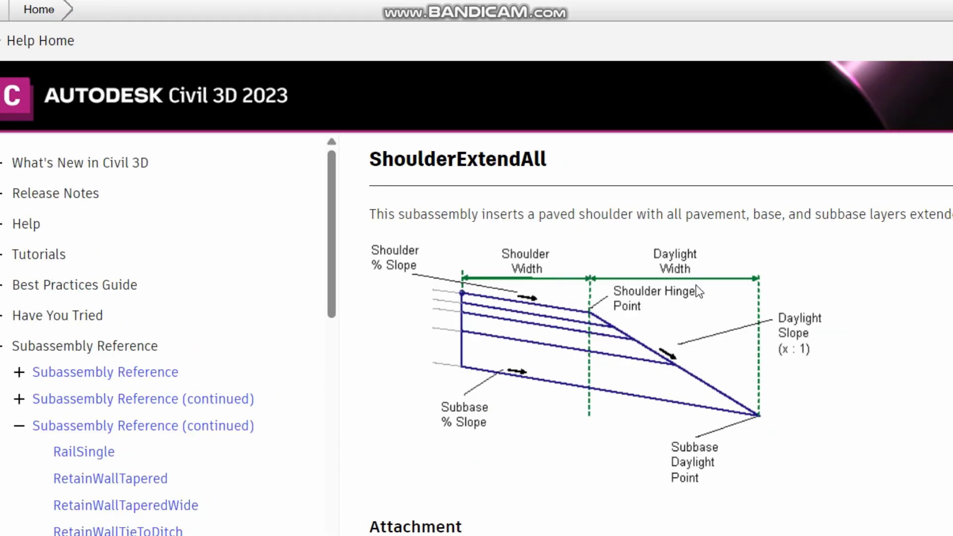
scroll(680, 353, down, 8)
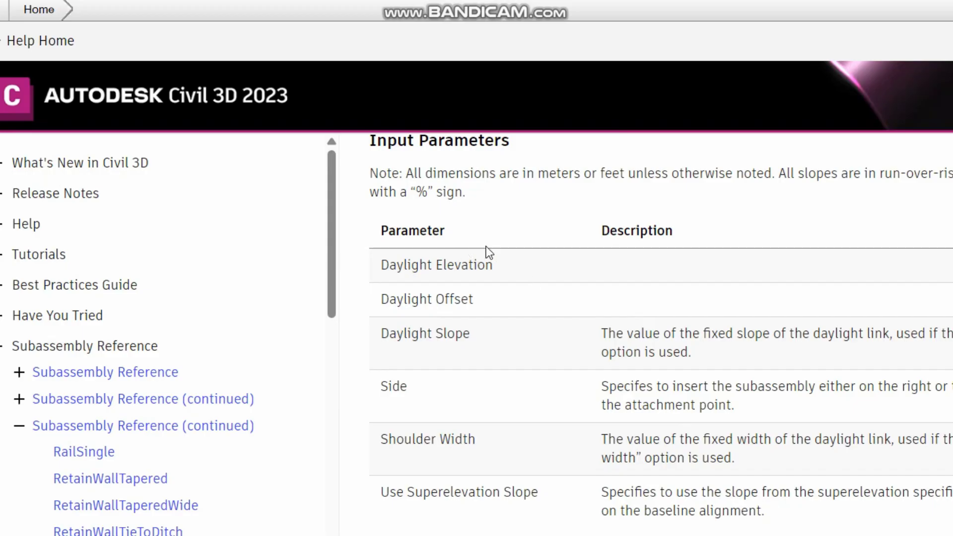
scroll(511, 318, down, 8)
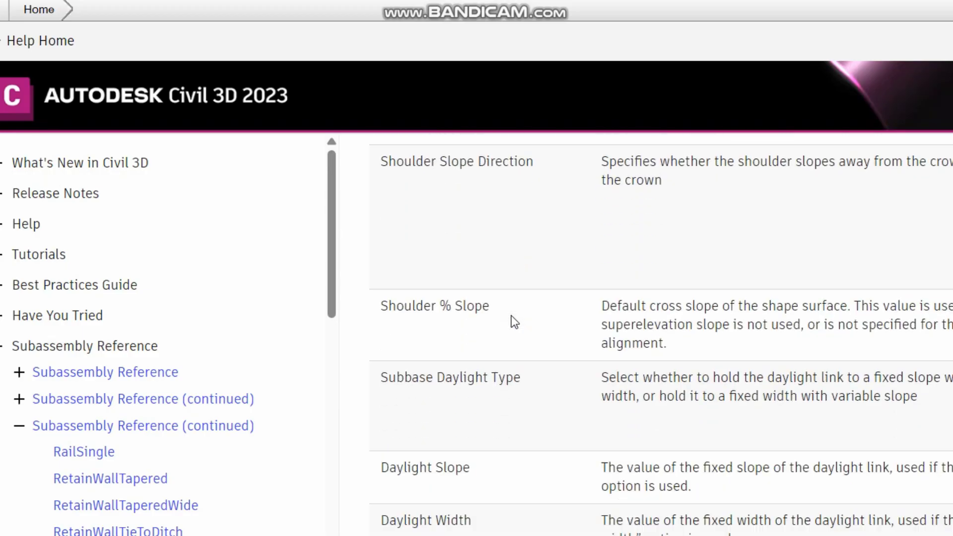
Step: Read the ShoulderExtendAll layout mode notes, point, link and shape codes, and coding diagram
scroll(716, 373, down, 15)
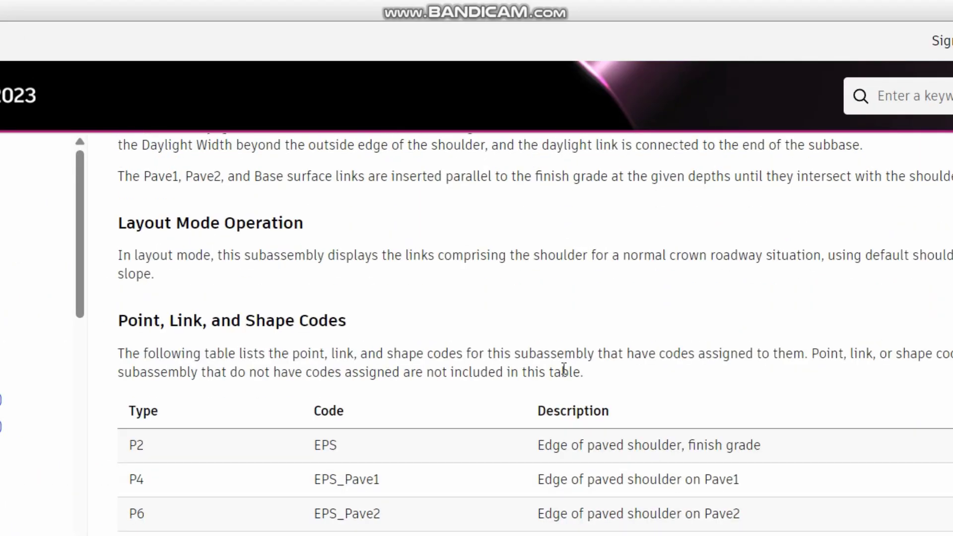
scroll(563, 368, down, 3)
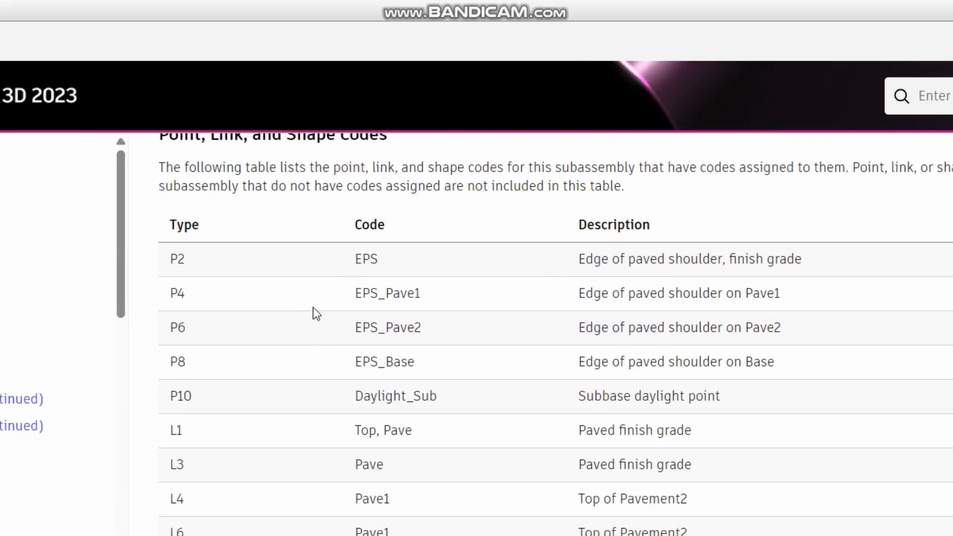
scroll(278, 313, down, 3)
scroll(319, 314, down, 12)
scroll(394, 348, down, 2)
scroll(397, 357, down, 4)
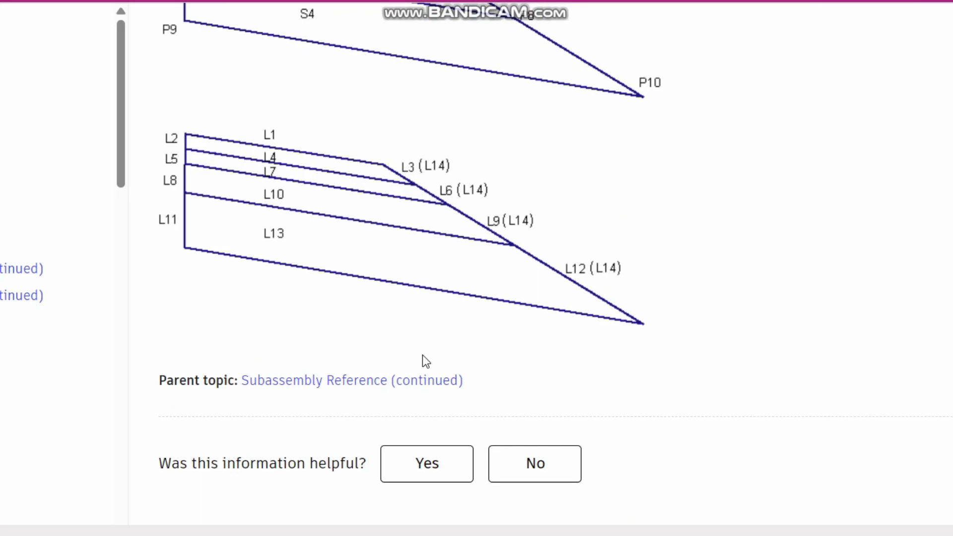
Step: Close the ShoulderExtendAll help topic, show the metric median subassemblies and examine the central area between the barriers in Section S5
click(932, 13)
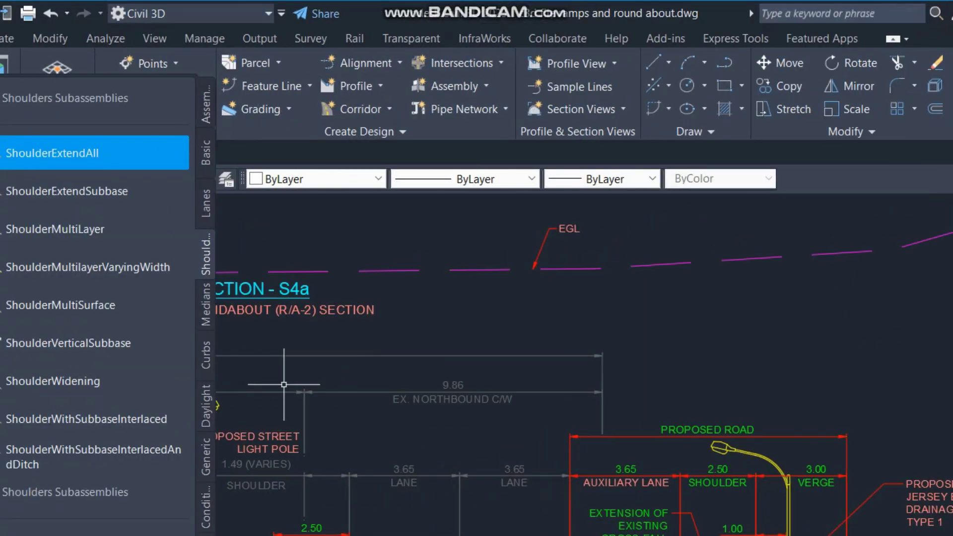
click(205, 308)
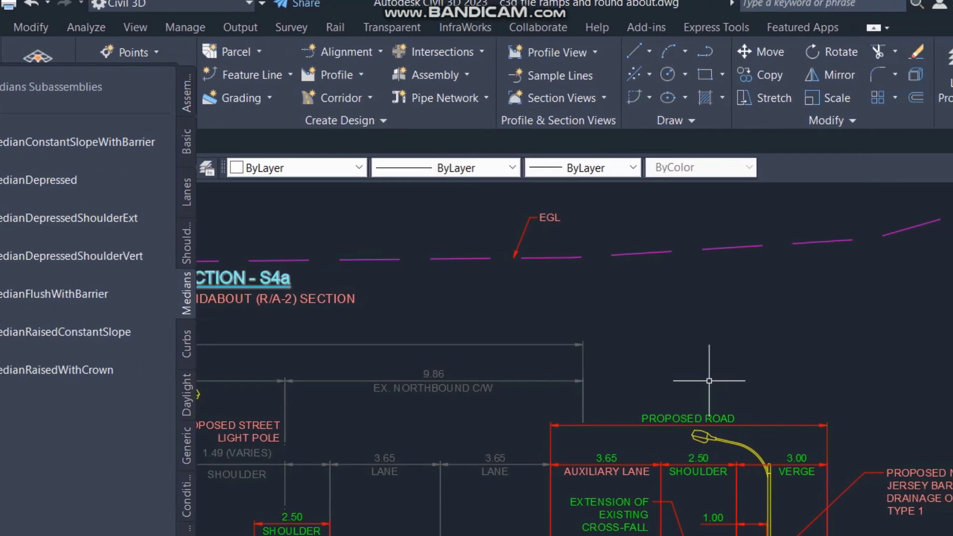
scroll(867, 395, down, 4)
scroll(631, 460, up, 6)
middle_drag(514, 370, 547, 372)
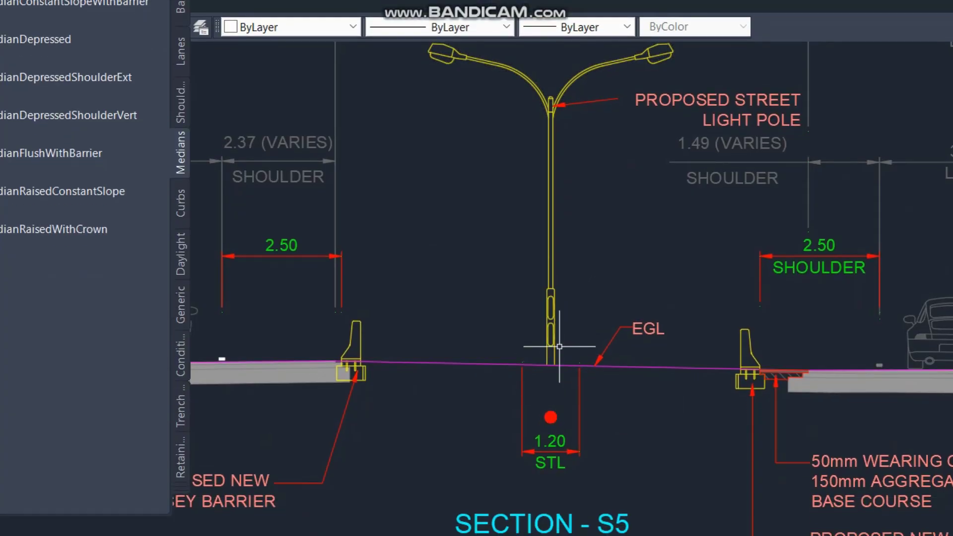
Step: Examine the central island of the SHEET-02 typical roundabout section, including its footpaths, kerb drains and heel kerbs
scroll(643, 371, down, 5)
middle_drag(600, 268, 602, 353)
scroll(640, 336, up, 5)
scroll(645, 382, down, 5)
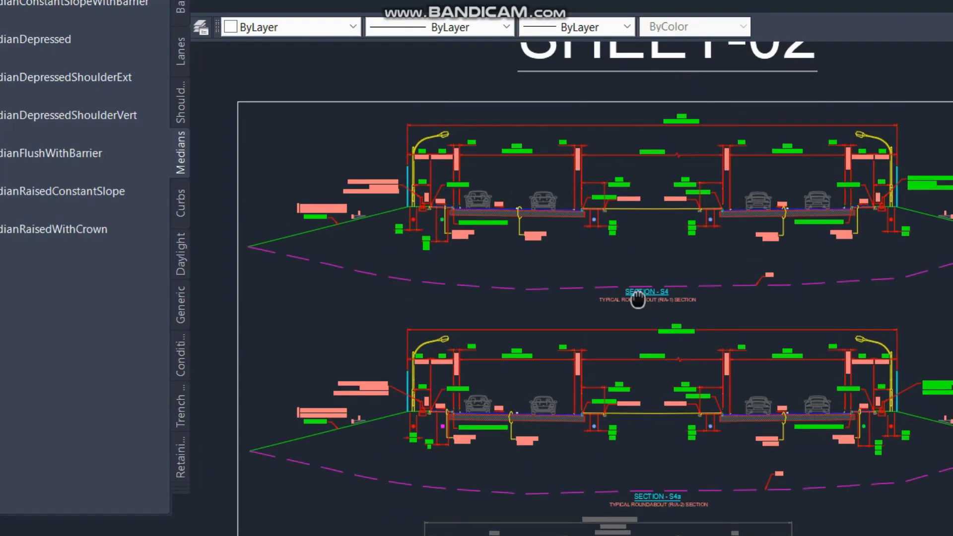
scroll(649, 280, up, 5)
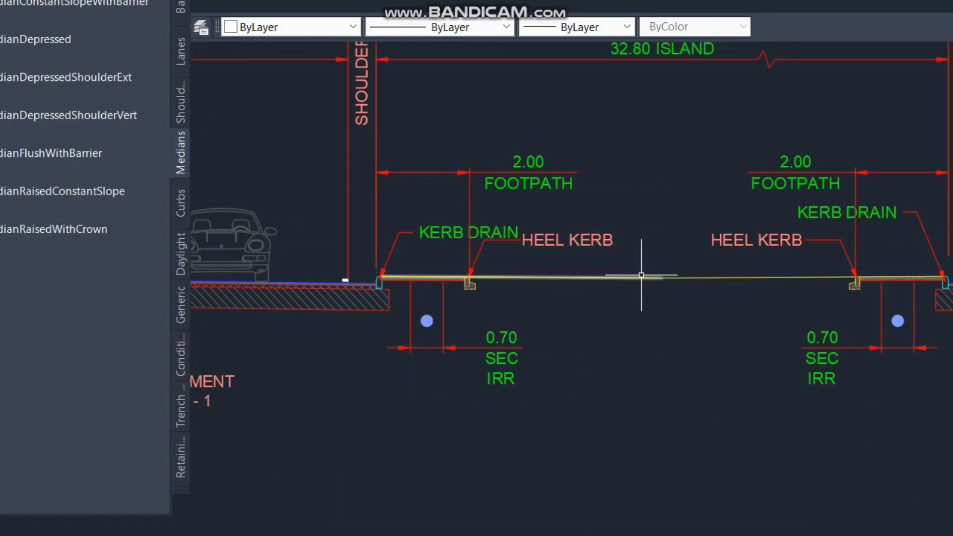
scroll(679, 336, down, 2)
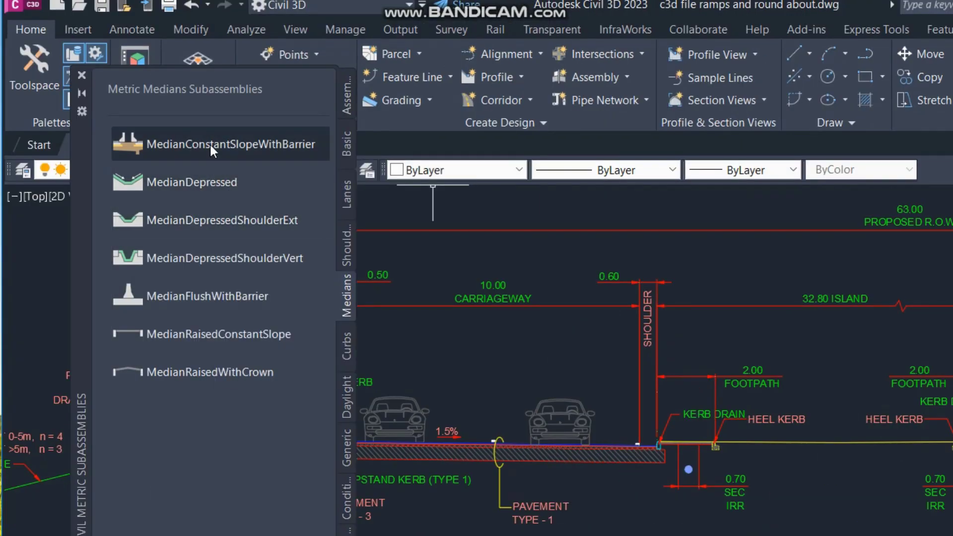
Step: Open the MedianDepressed help topic and read its diagram, attachment notes and input parameters for slopes and ditch width
right_click(211, 187)
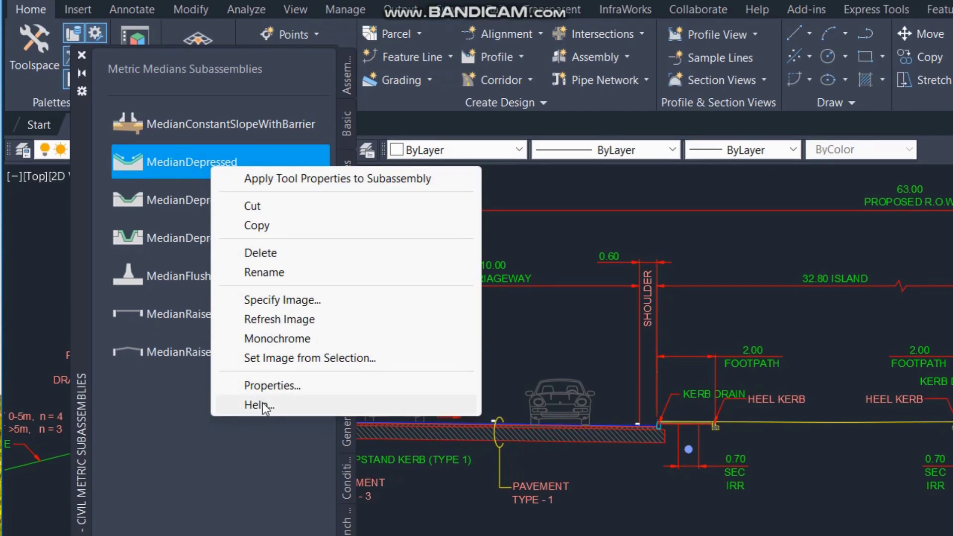
click(258, 404)
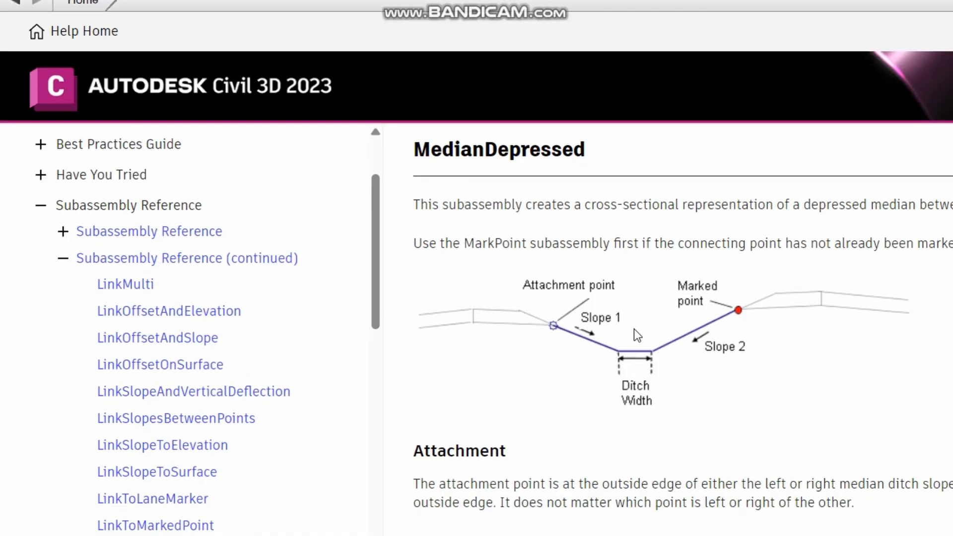
scroll(633, 328, down, 5)
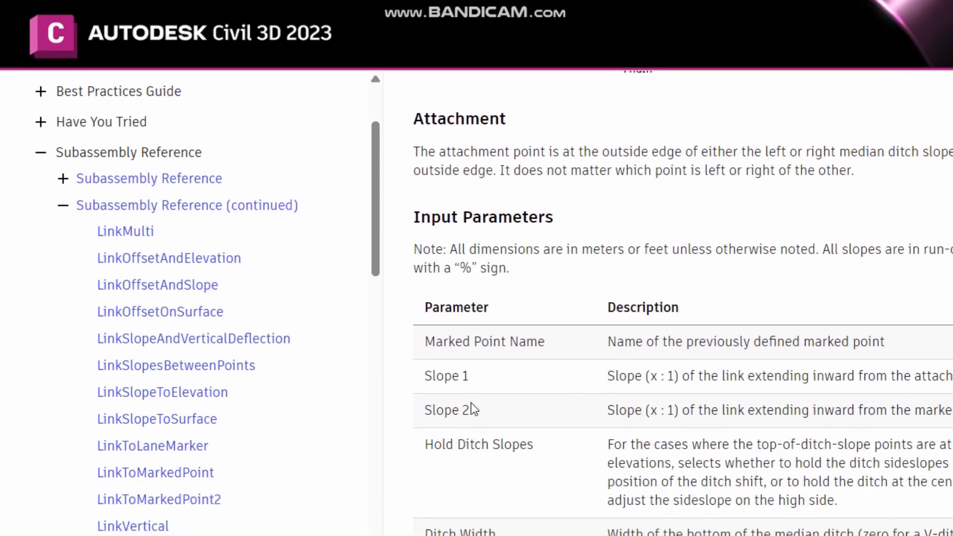
scroll(470, 403, up, 5)
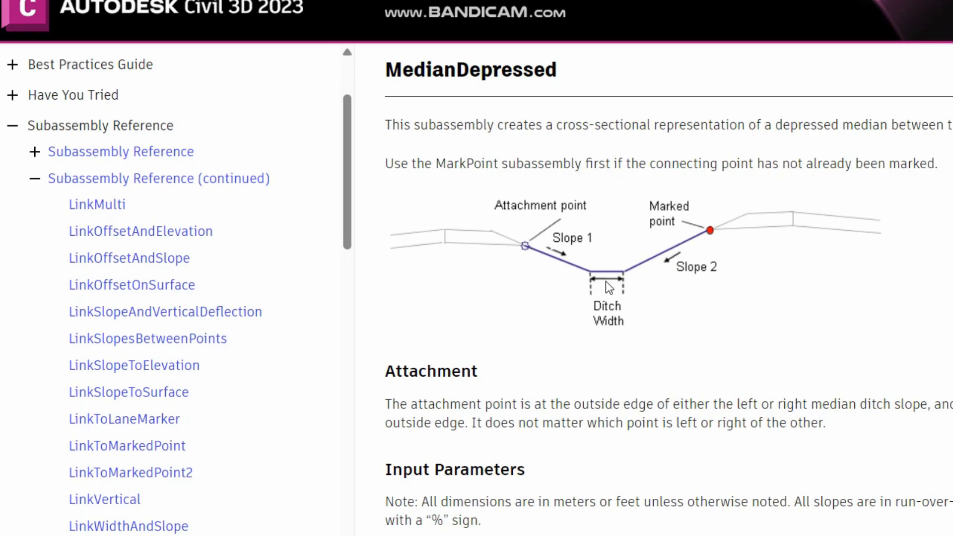
scroll(605, 281, down, 6)
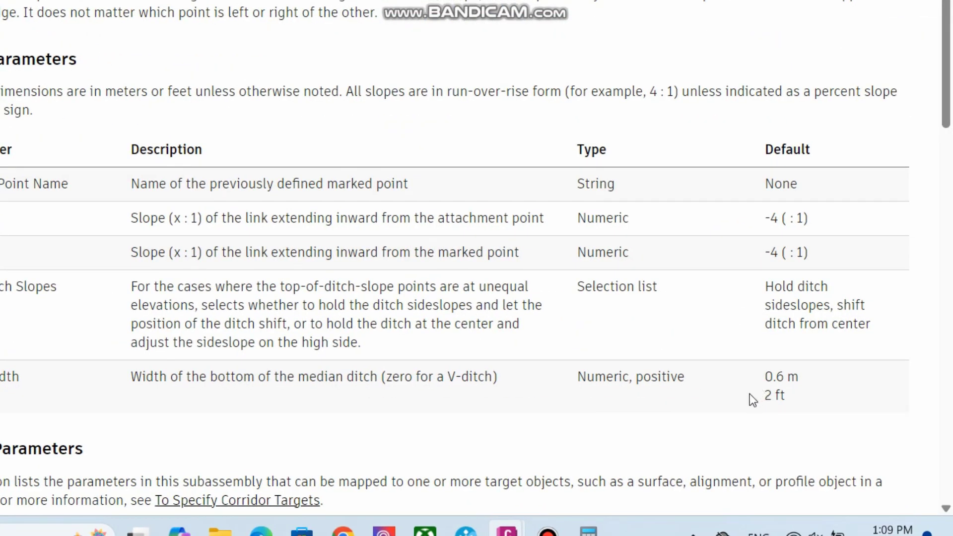
Step: Read how the Hold Ditch Slopes option behaves in the remaining MedianDepressed documentation, and close the help topic
scroll(449, 326, down, 10)
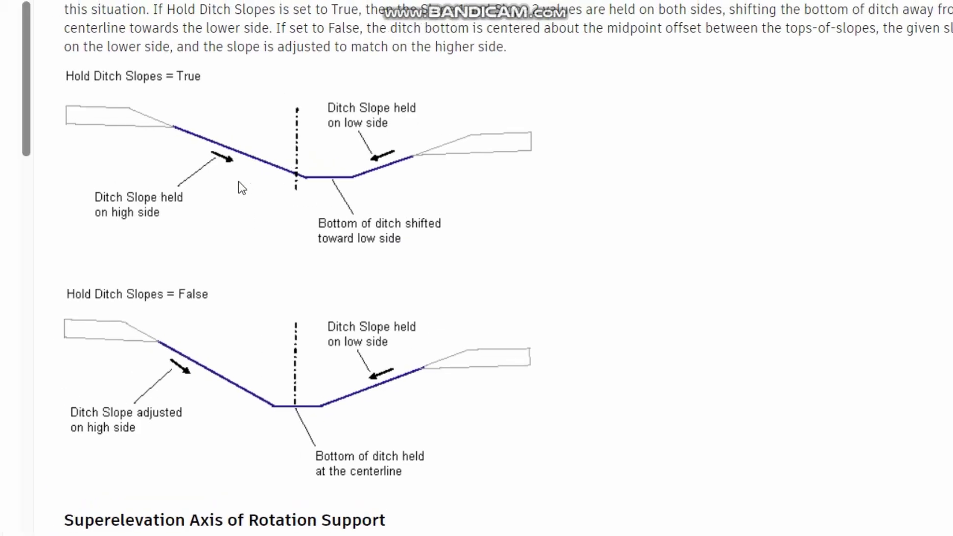
scroll(376, 316, down, 15)
scroll(377, 318, up, 2)
scroll(375, 318, down, 2)
scroll(375, 318, up, 15)
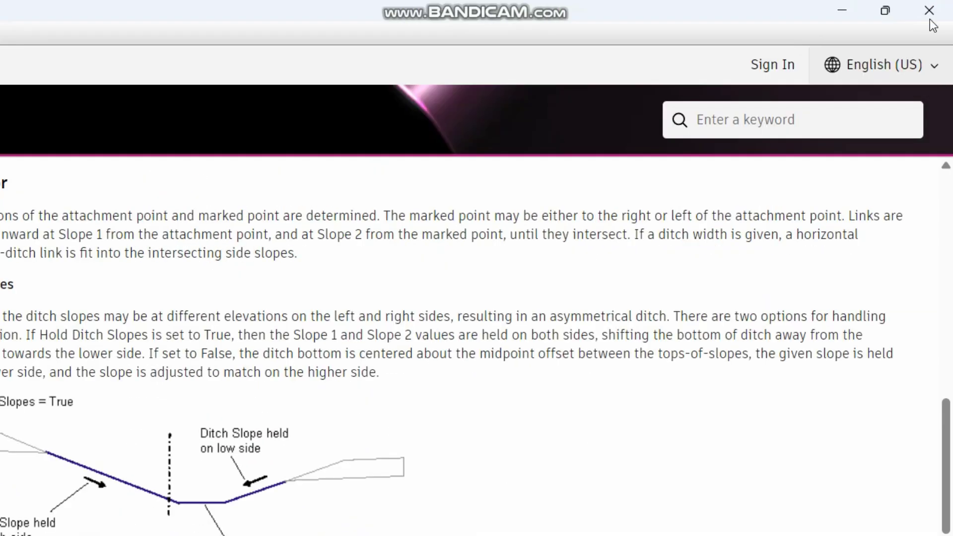
click(930, 11)
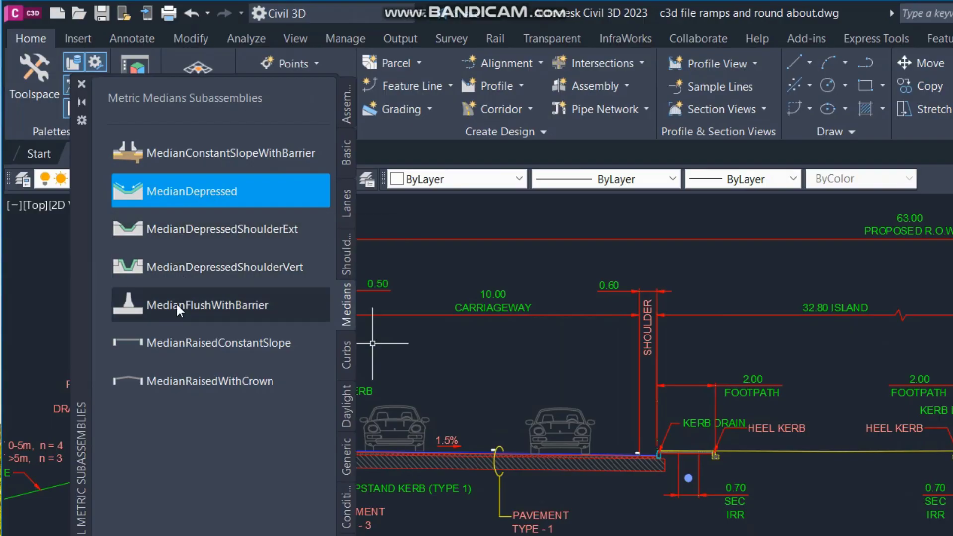
Step: Open the MedianFlushWithBarrier help topic and examine its barrier dimension diagram and attachment point
click(192, 292)
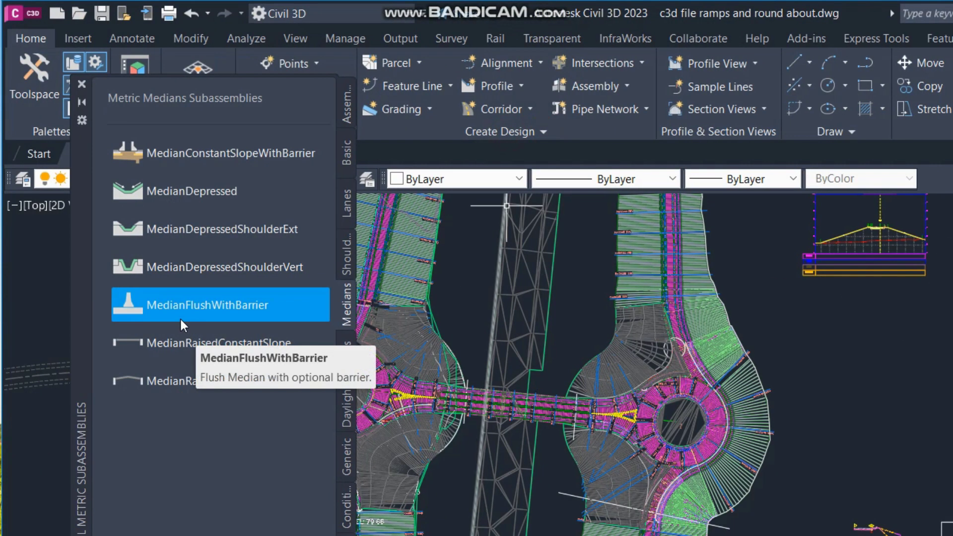
right_click(258, 304)
click(336, 519)
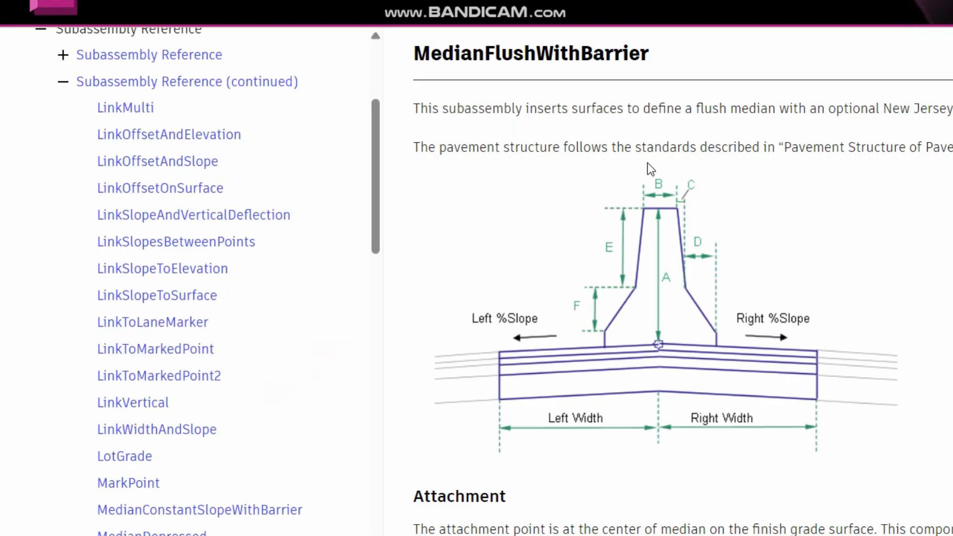
scroll(647, 164, down, 2)
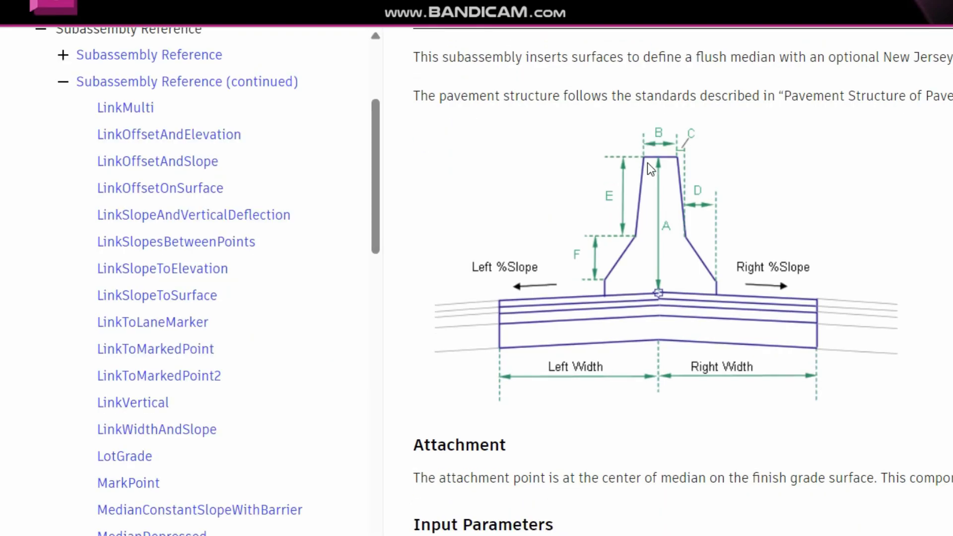
scroll(647, 164, down, 2)
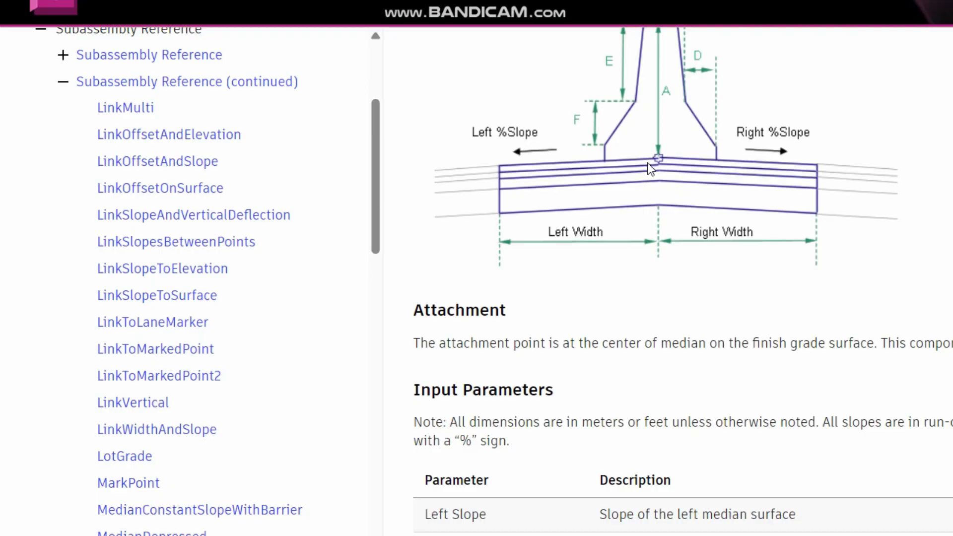
scroll(647, 162, down, 4)
scroll(648, 162, up, 8)
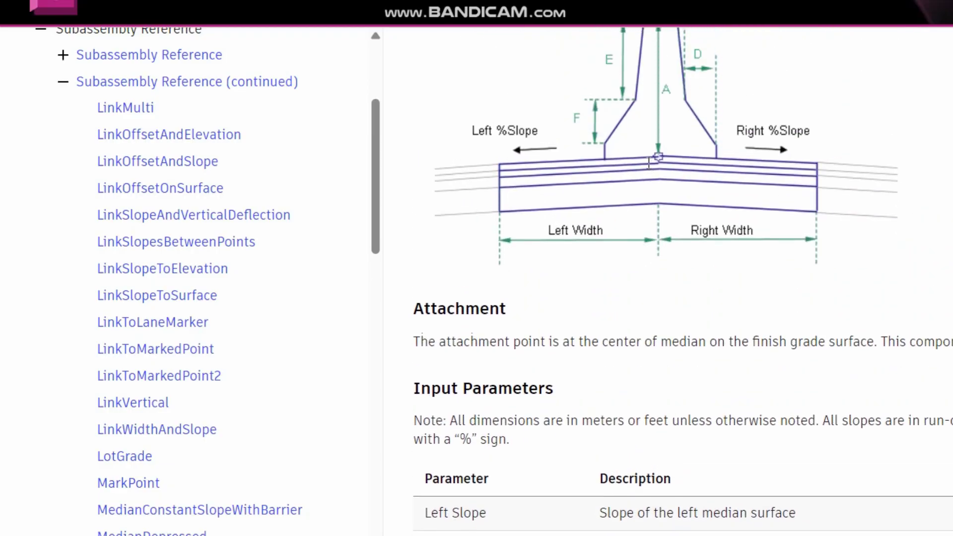
scroll(647, 163, down, 2)
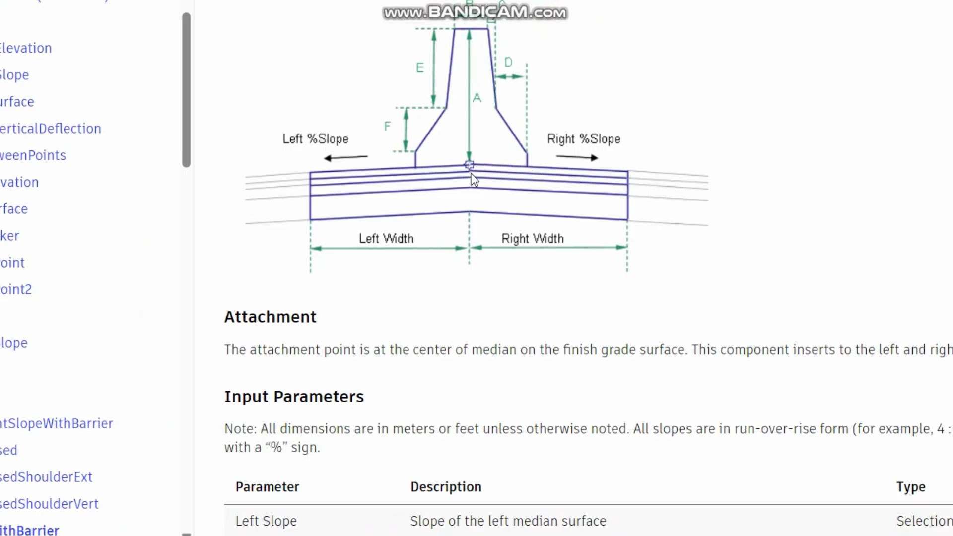
Step: Read the MedianFlushWithBarrier slope, width and Include Barrier parameters, comparing them with the barrier diagram
scroll(470, 169, down, 3)
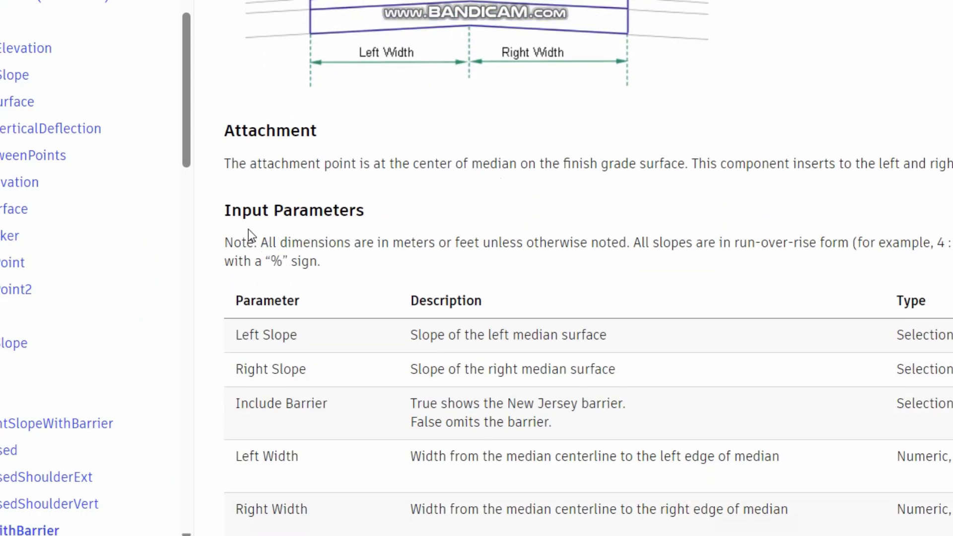
scroll(357, 219, down, 3)
scroll(351, 219, up, 1)
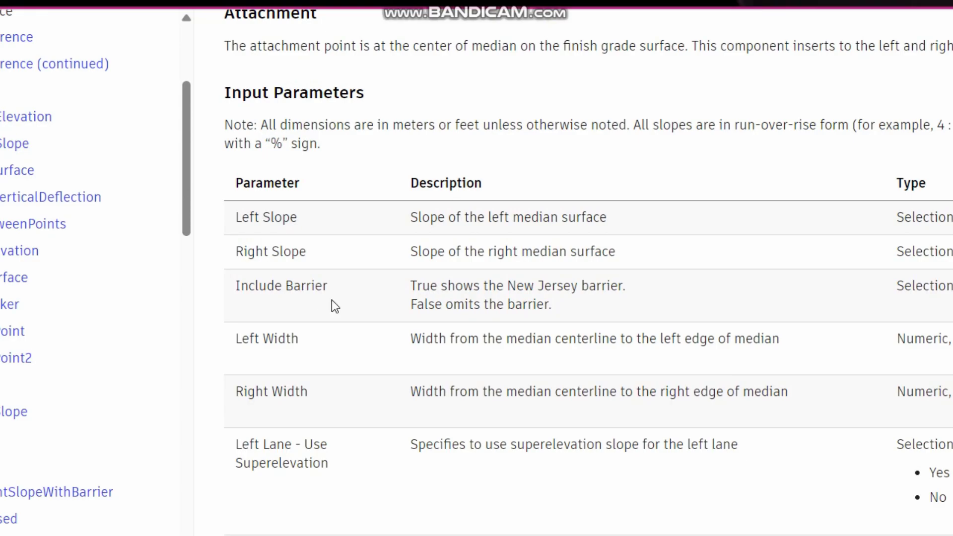
scroll(331, 299, down, 1)
scroll(332, 300, up, 7)
scroll(331, 300, up, 1)
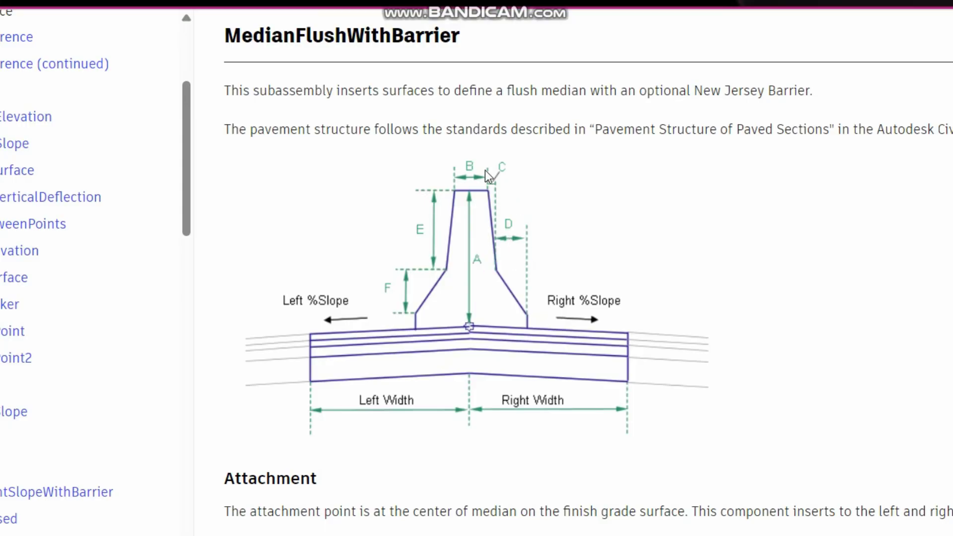
Step: Read the MedianFlushWithBarrier superelevation, pavement depth and barrier dimension parameters, and its behavior notes
scroll(436, 325, down, 7)
scroll(437, 326, down, 8)
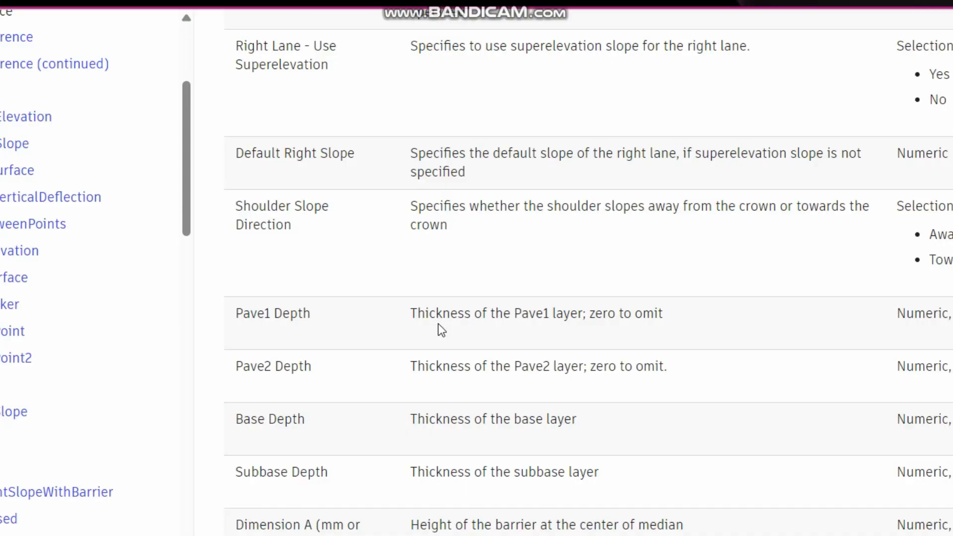
scroll(439, 328, down, 2)
scroll(450, 295, down, 2)
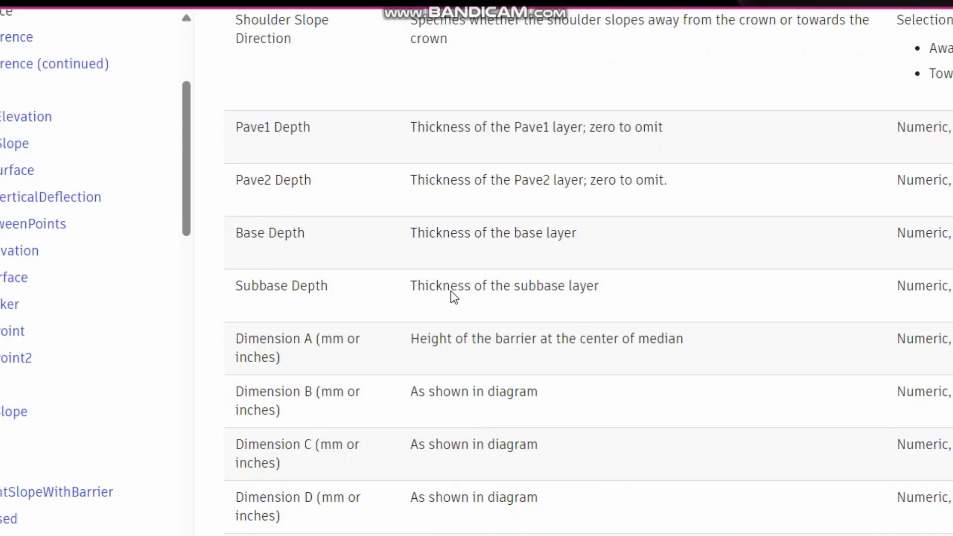
scroll(452, 293, down, 12)
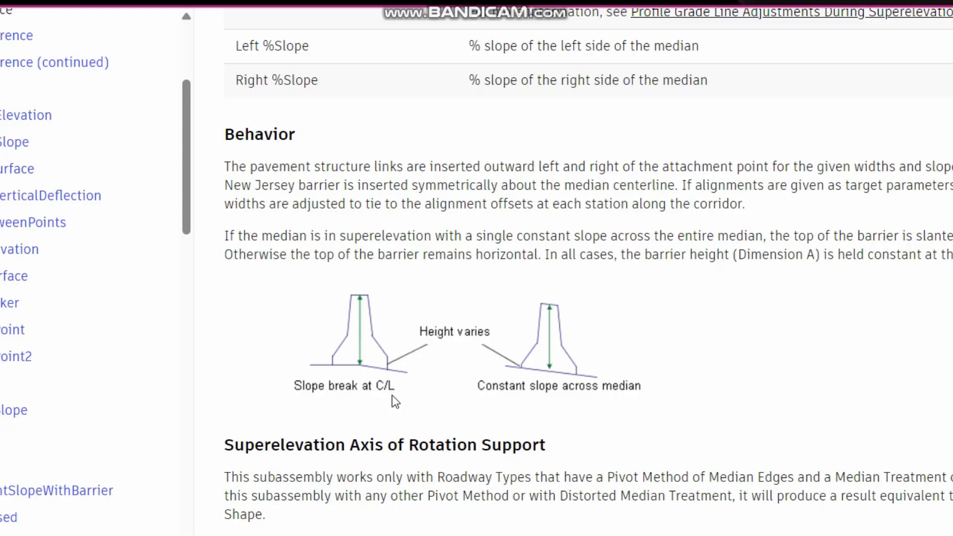
Step: Read the MedianFlushWithBarrier layout mode notes, point, link and shape codes, and coding diagram
scroll(479, 337, down, 8)
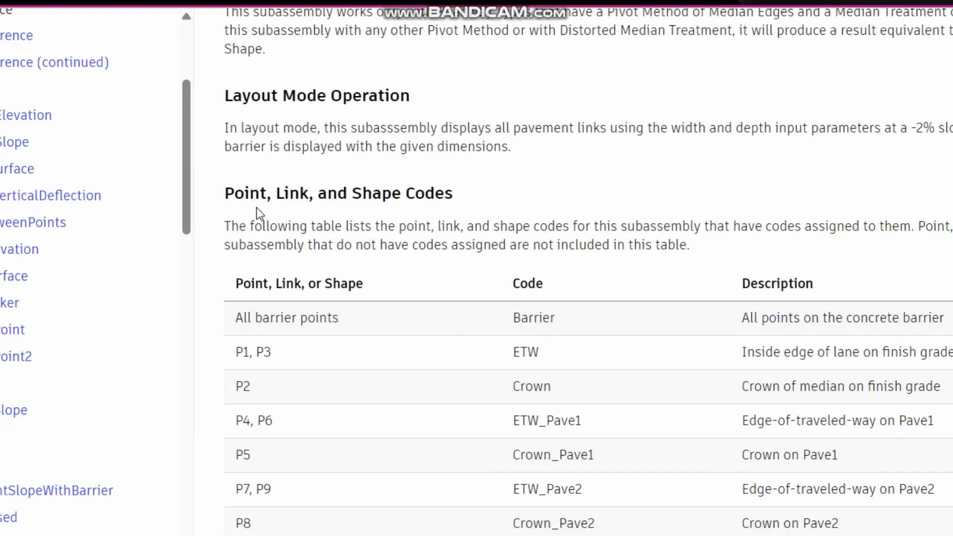
scroll(292, 303, down, 15)
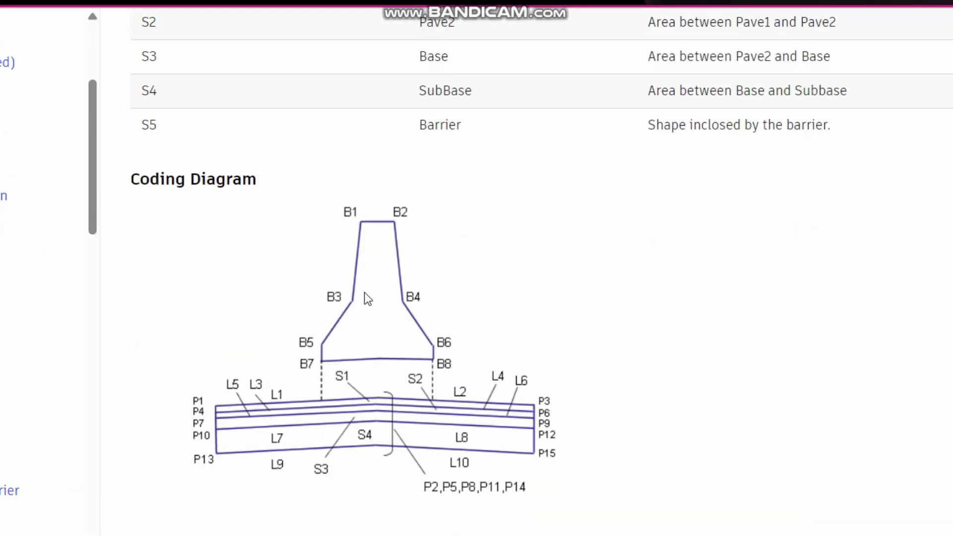
scroll(461, 365, down, 1)
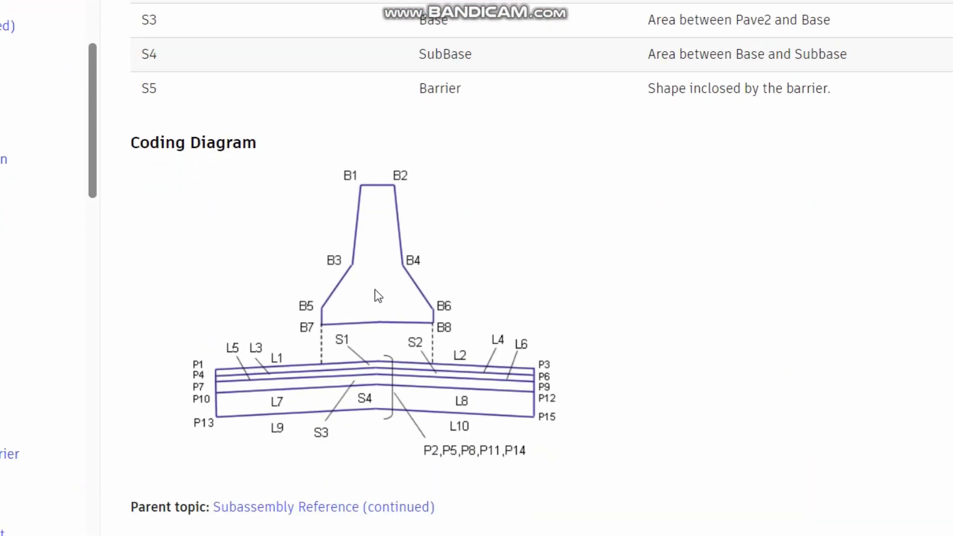
scroll(372, 362, up, 6)
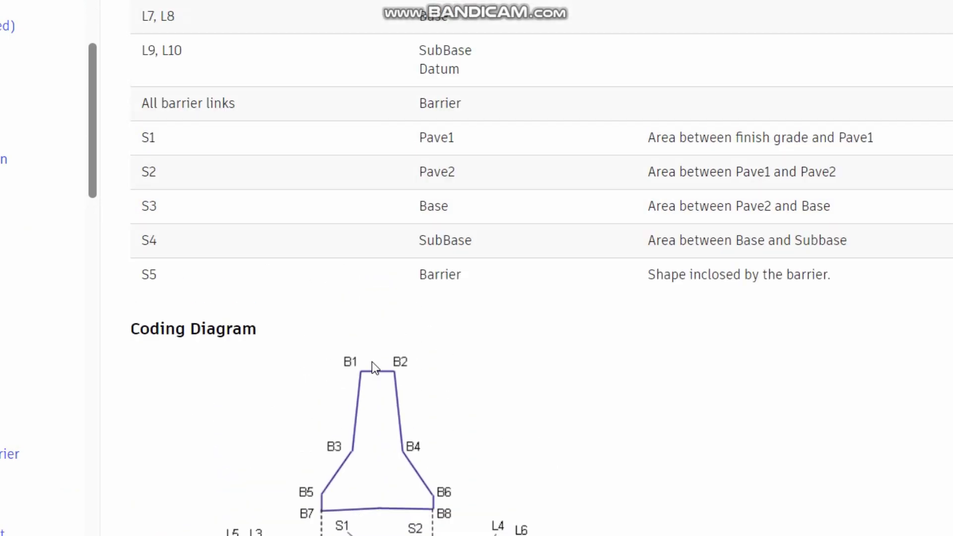
scroll(372, 363, up, 8)
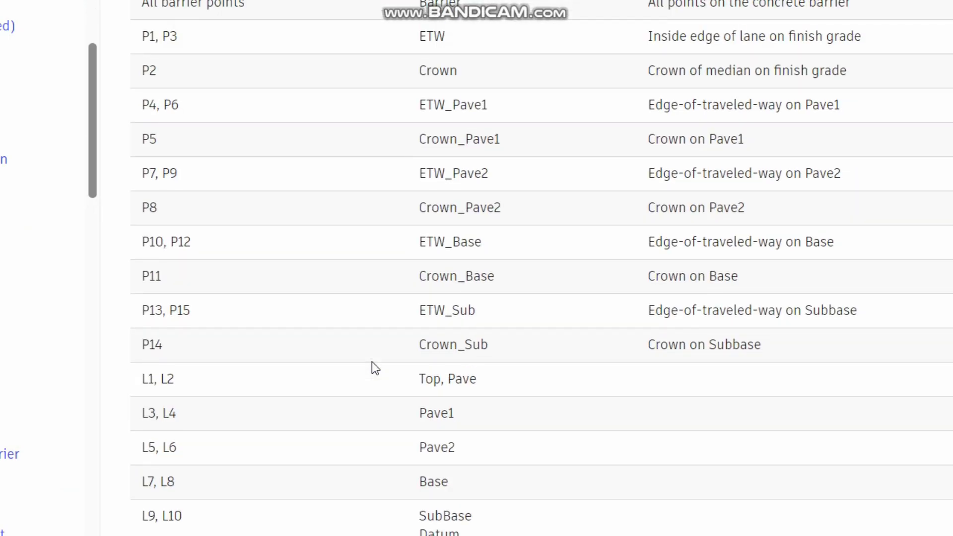
Step: Close the MedianFlushWithBarrier help topic and the metric subassemblies tool palette
scroll(372, 365, up, 10)
scroll(373, 367, up, 20)
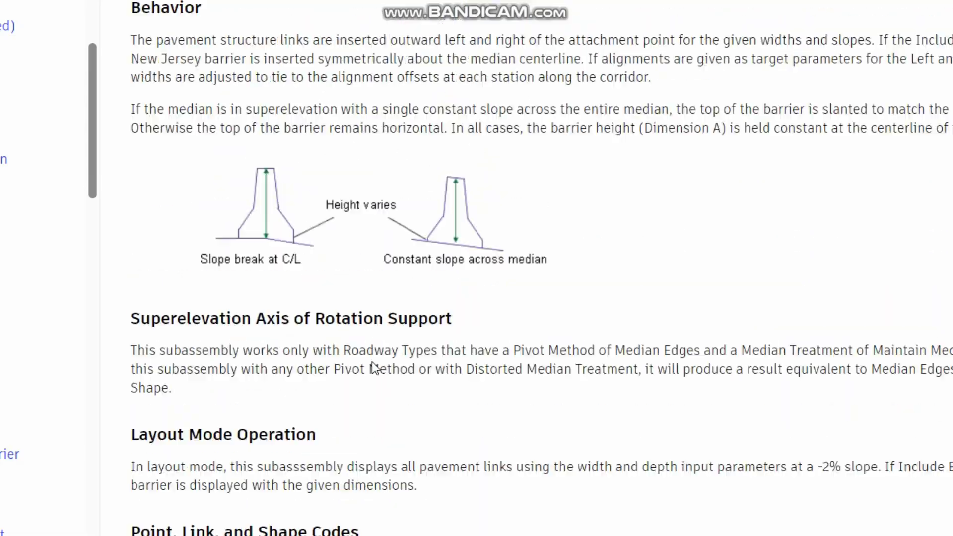
scroll(371, 361, up, 17)
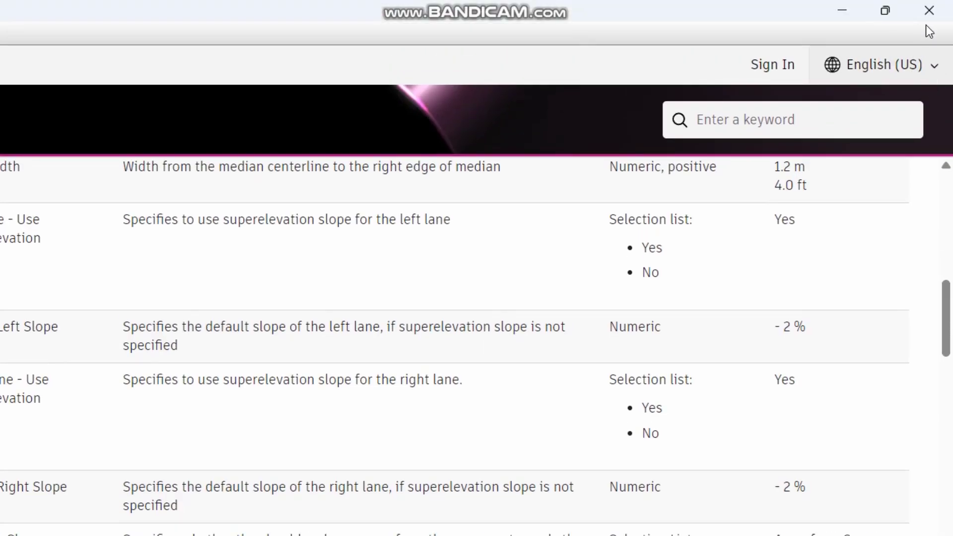
click(927, 15)
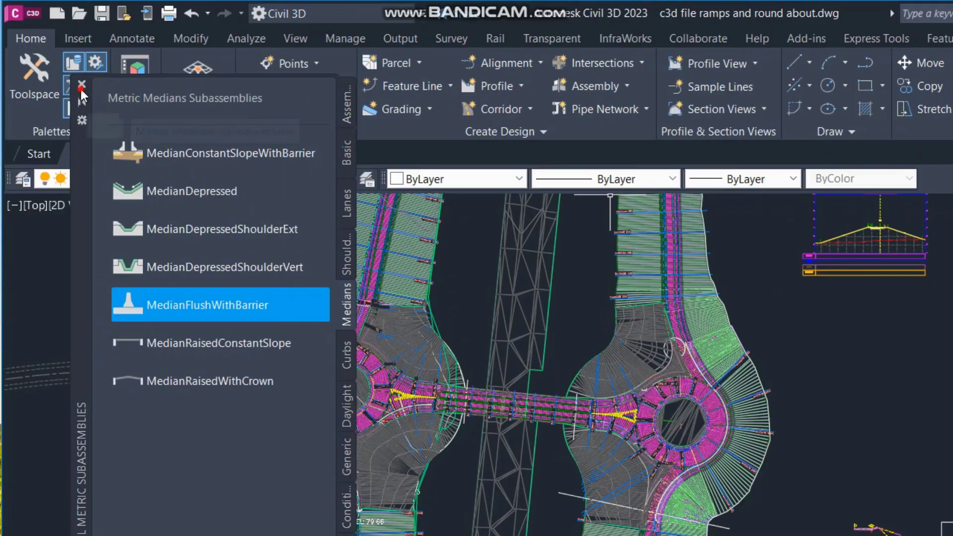
click(82, 85)
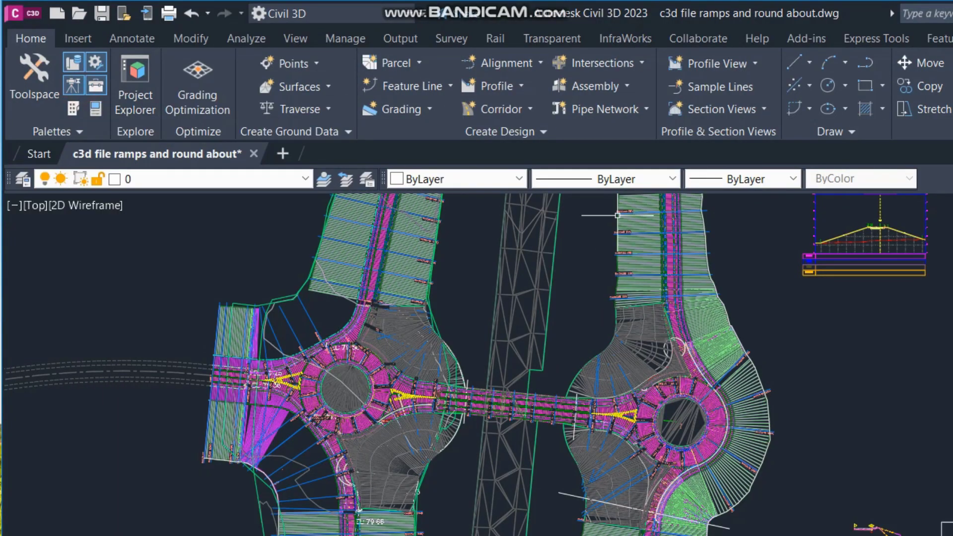
Step: Create an Undivided Crowned Road assembly named FENCE with the Basic style and All Codes set, placing its baseline in an empty area
click(602, 94)
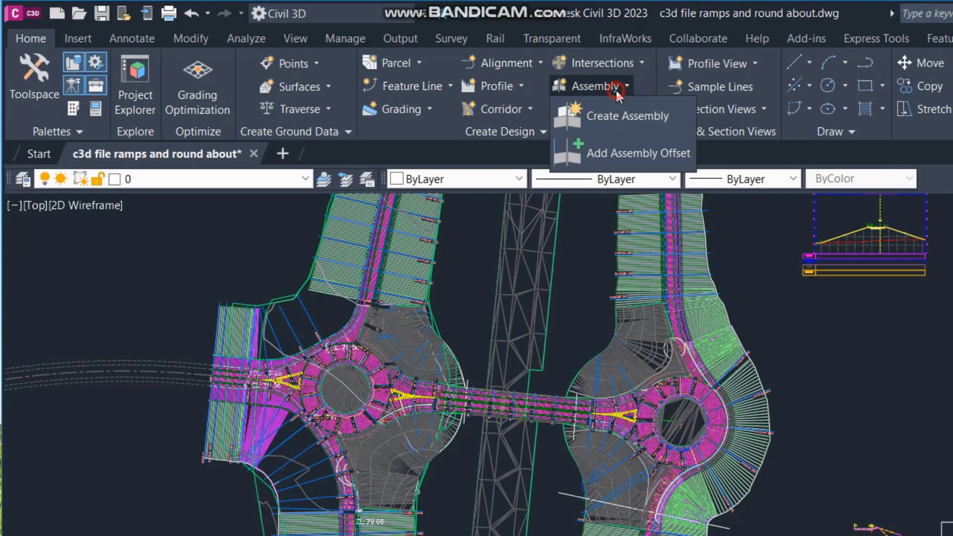
click(632, 117)
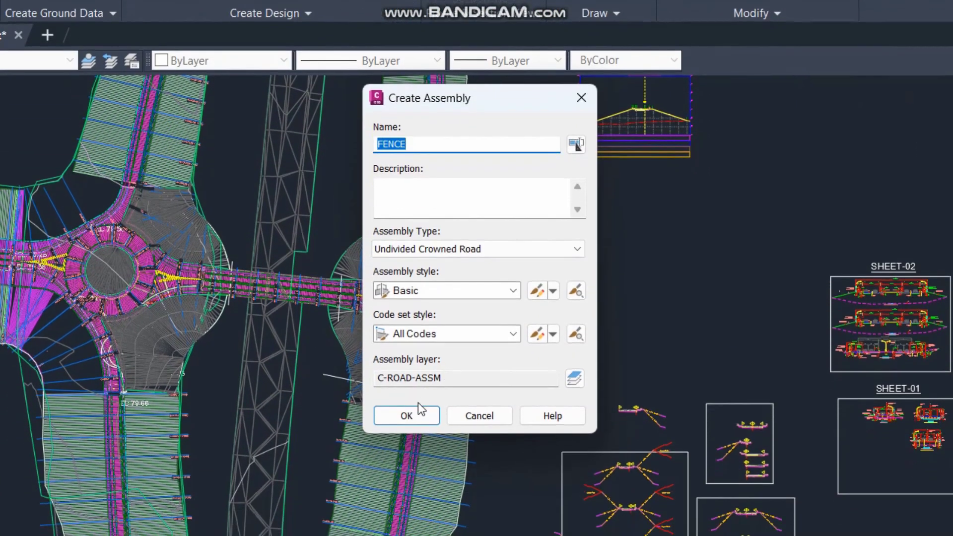
click(416, 503)
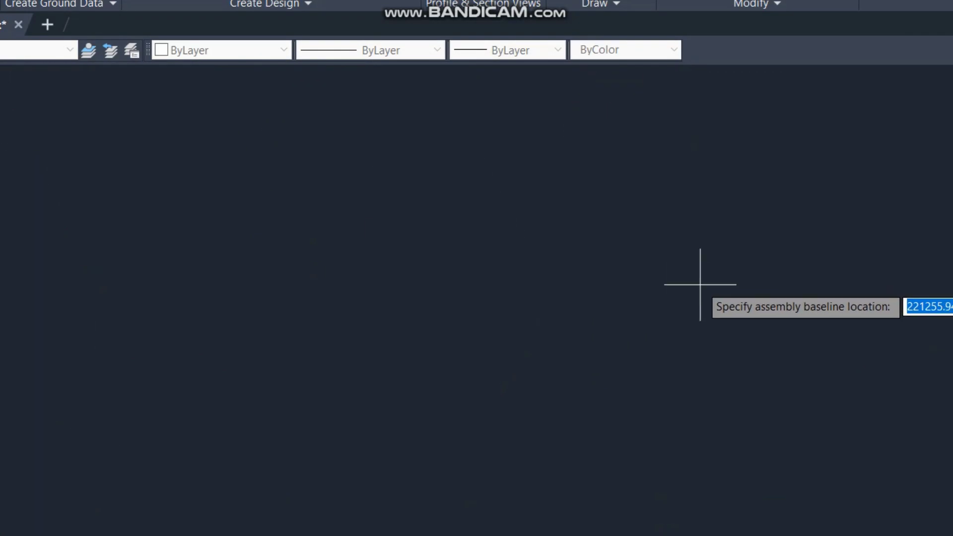
click(699, 284)
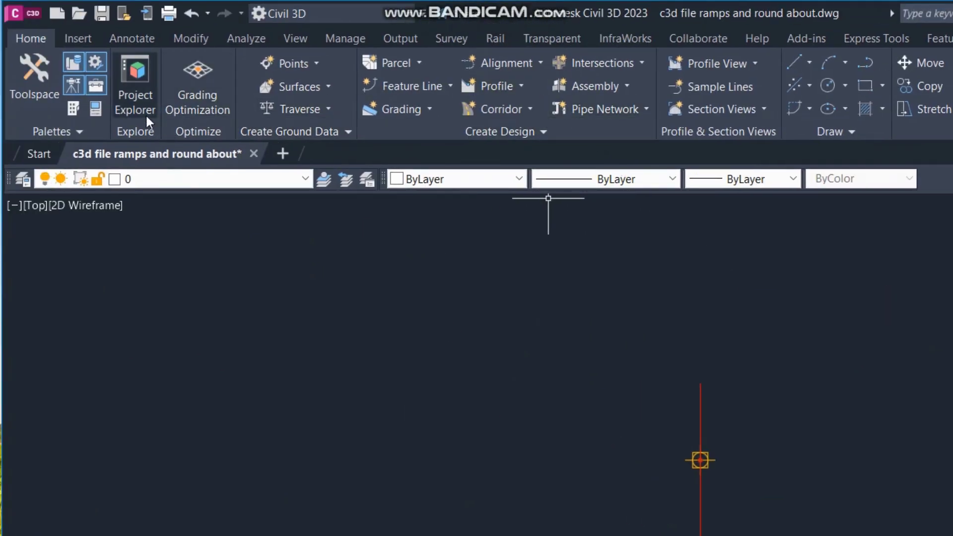
Step: Attach a MedianFlushWithBarrier subassembly with barrier included and 1.200 m left and right widths to the new assembly's baseline
click(76, 111)
click(209, 305)
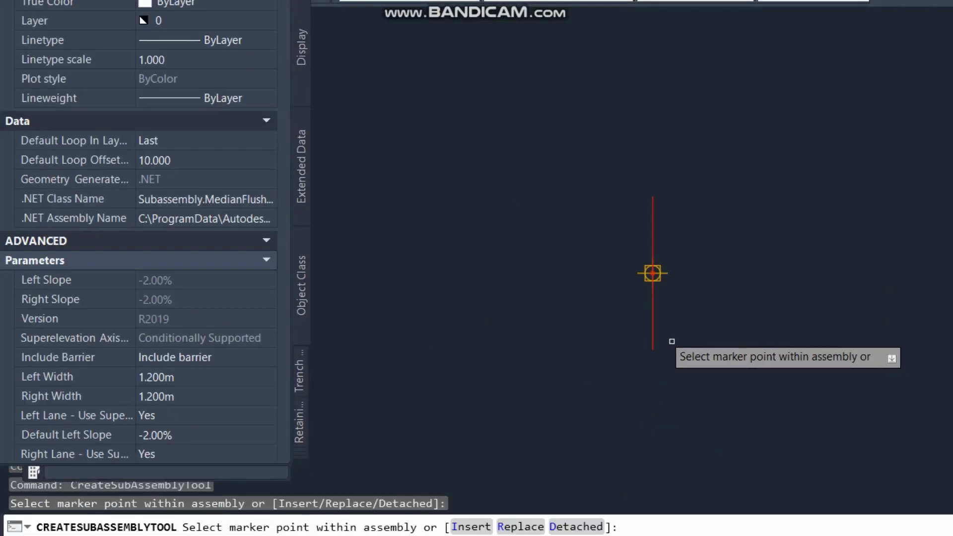
click(699, 451)
key(Escape)
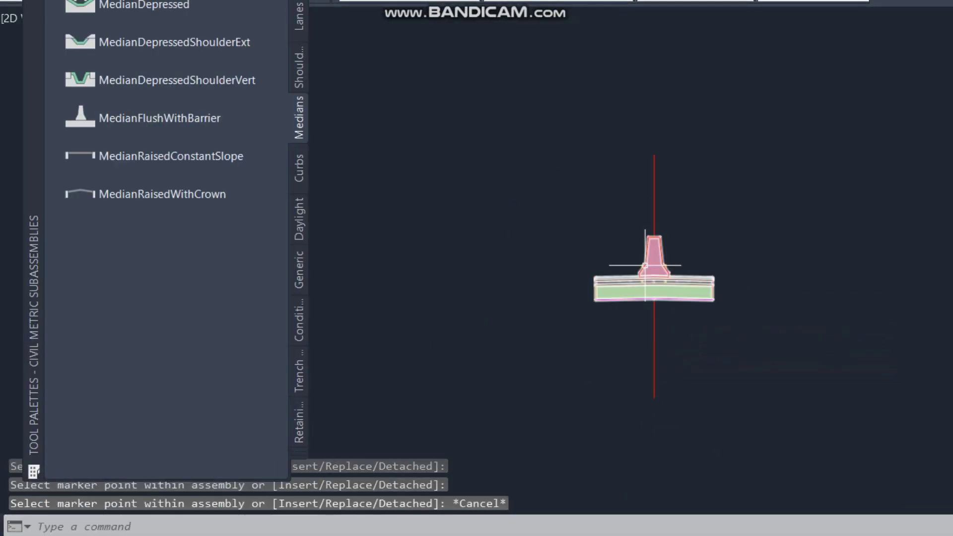
scroll(650, 271, up, 8)
click(653, 310)
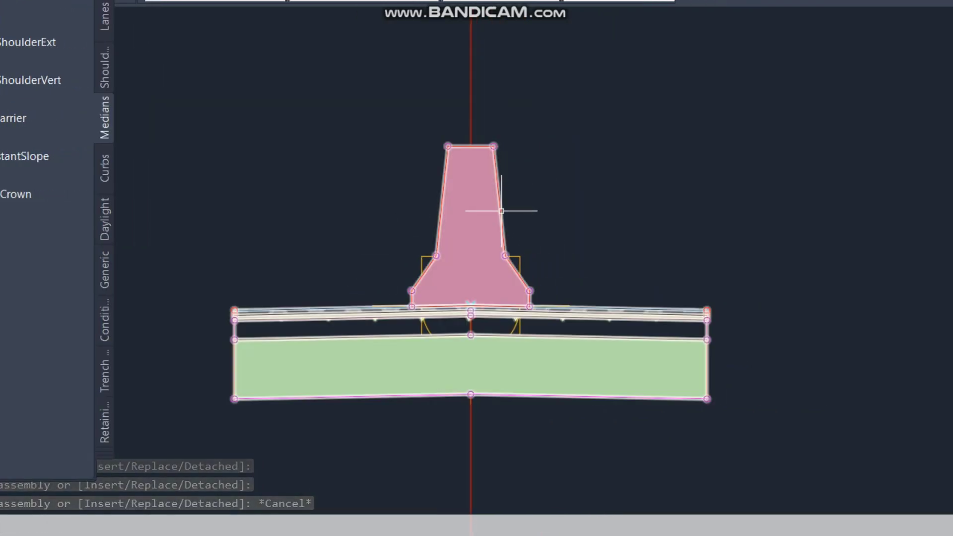
Step: Review the inserted MedianFlushWithBarrier's input parameters, including base and subbase depths and barrier dimensions, in its subassembly properties
click(500, 210)
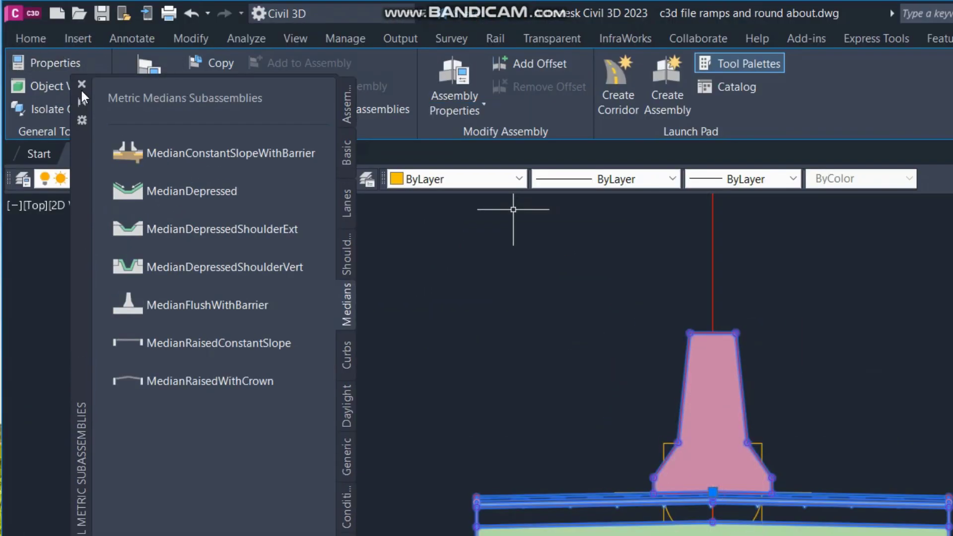
click(82, 86)
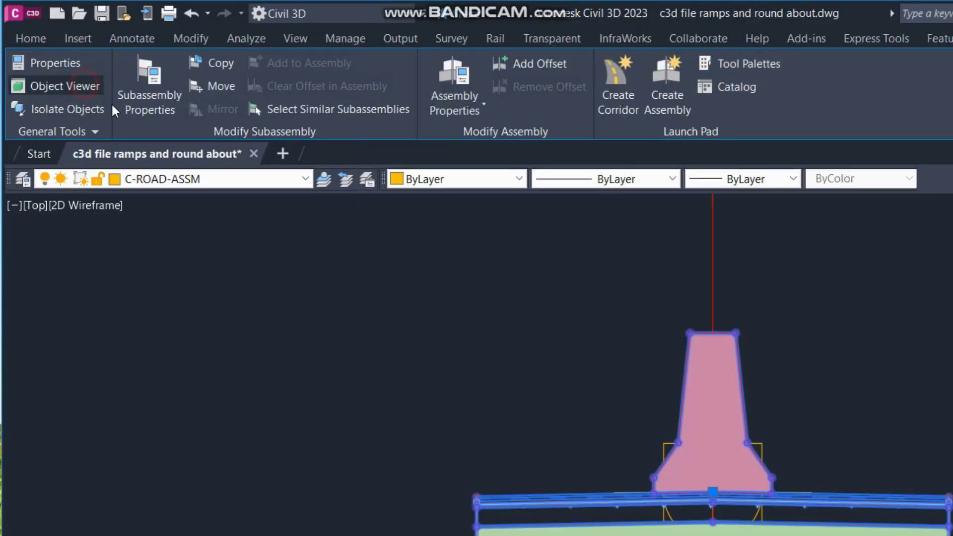
click(144, 91)
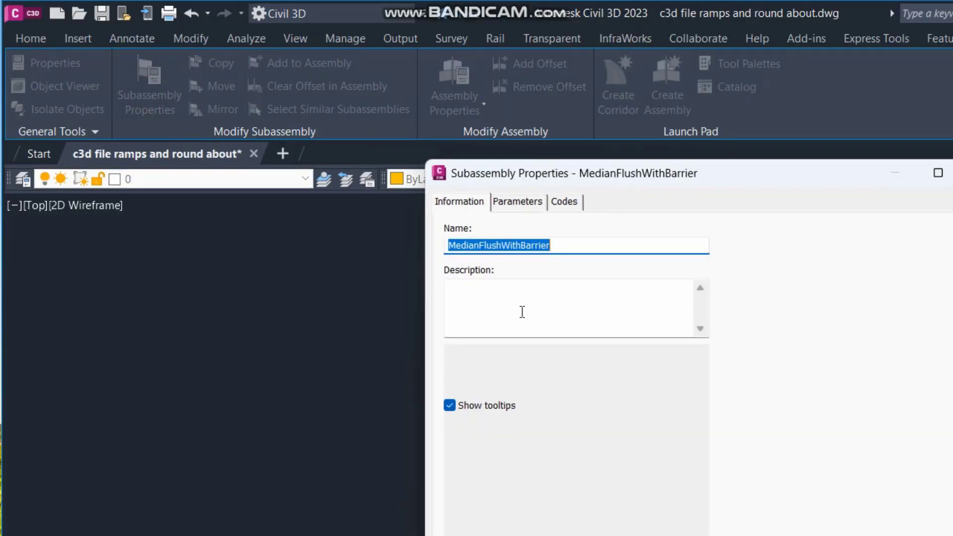
click(522, 207)
drag(760, 296, 756, 355)
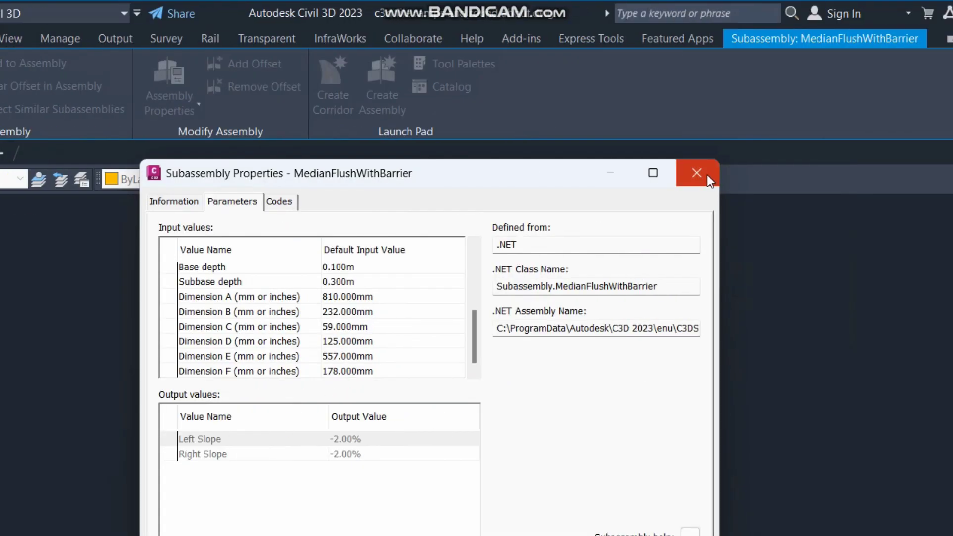
click(905, 173)
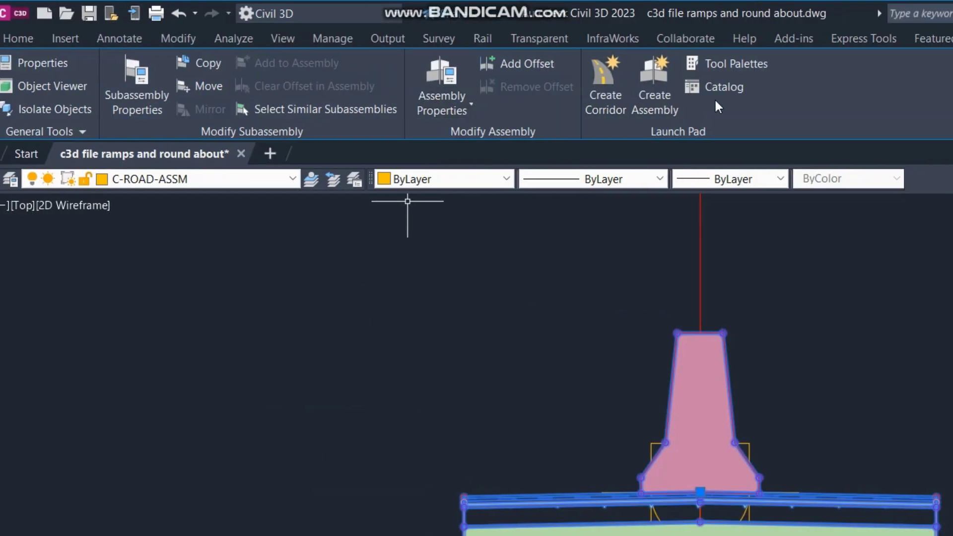
Step: Reopen the subassembly tool palettes and delete the MedianFlushWithBarrier from the assembly
click(701, 63)
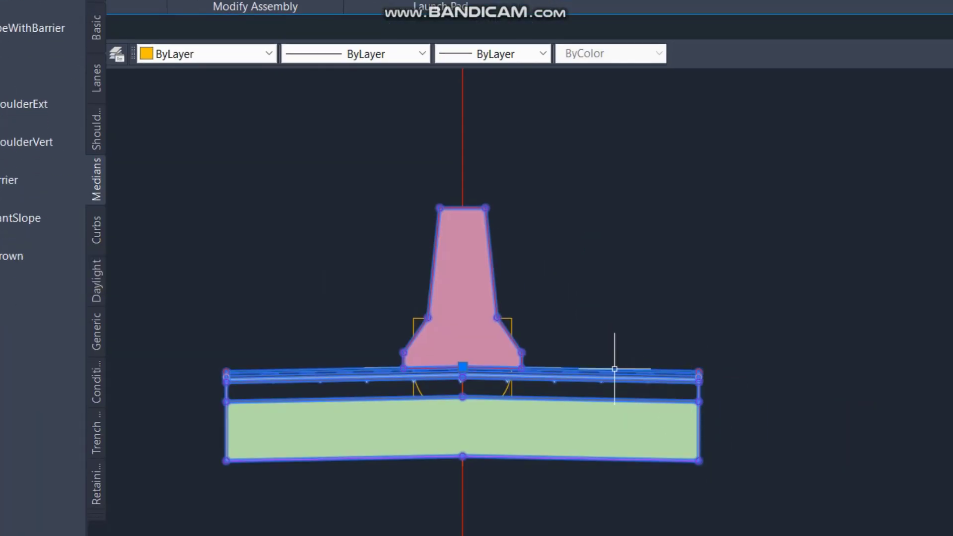
key(Delete)
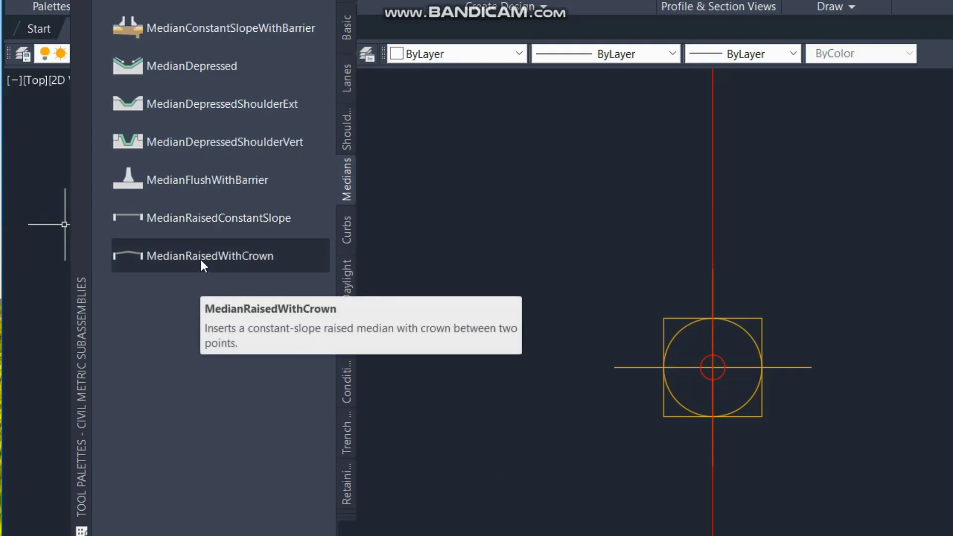
Step: Open the help topic for MedianRaisedWithCrown and read its attachment diagram and input parameters
right_click(185, 257)
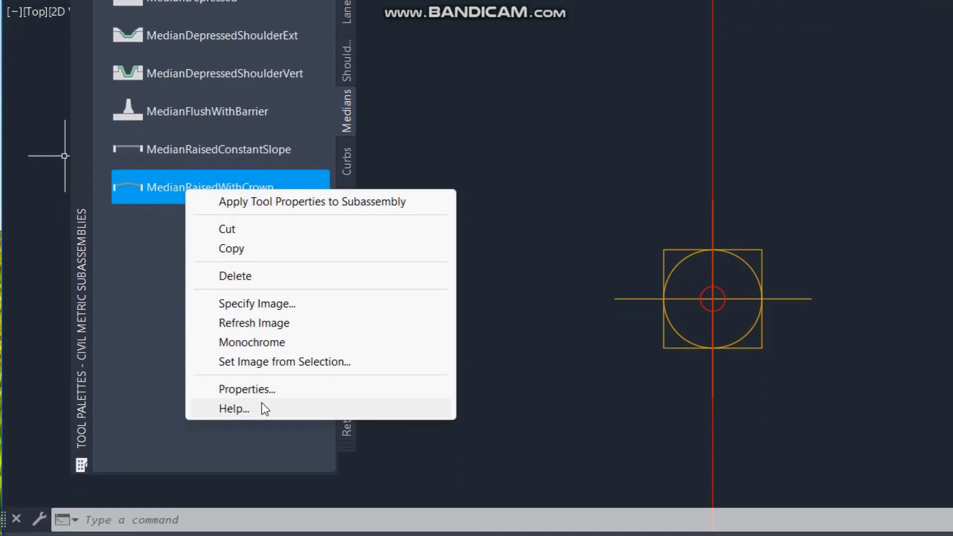
click(262, 475)
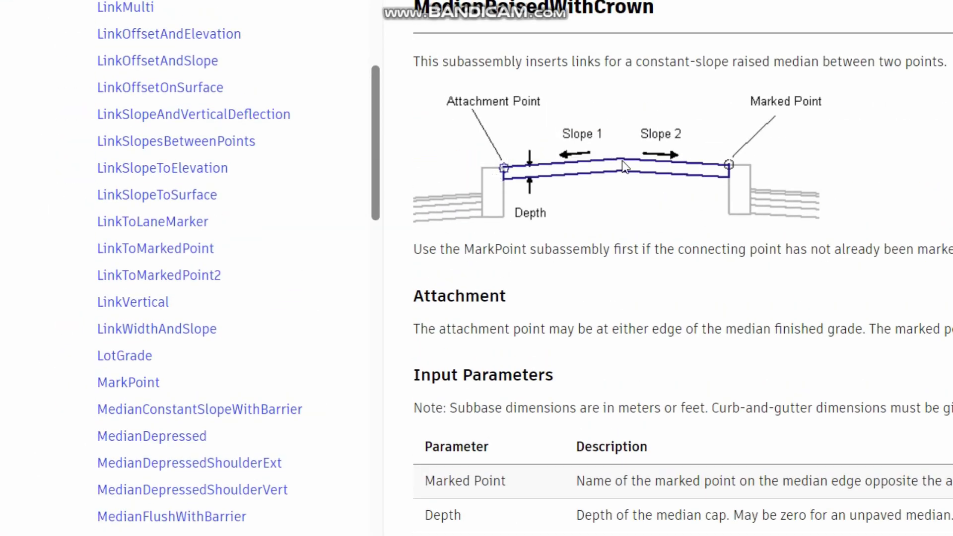
scroll(602, 188, down, 10)
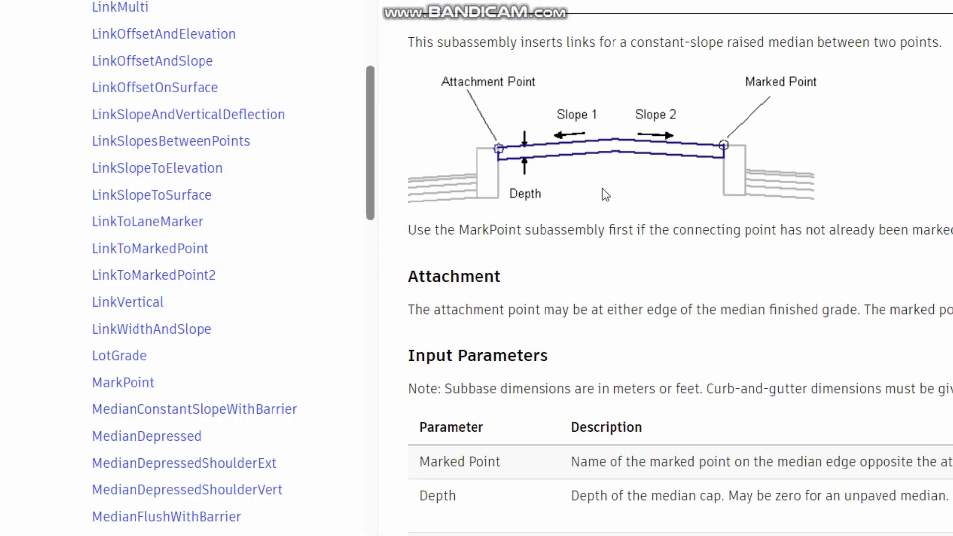
scroll(597, 185, up, 5)
scroll(597, 185, down, 13)
scroll(570, 182, up, 8)
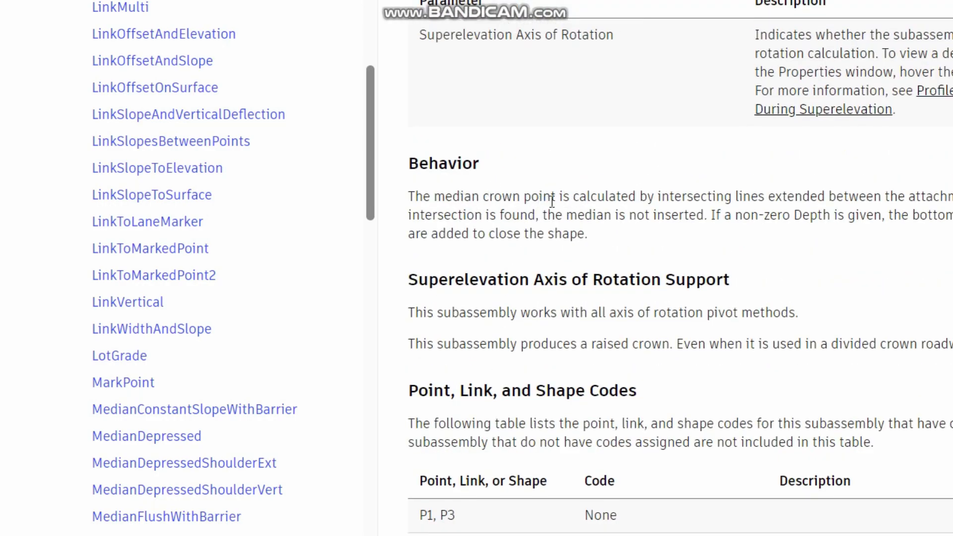
Step: Read the MedianRaisedWithCrown behavior, superelevation support, codes and coding diagram, and close the help topic
scroll(716, 212, right, 1)
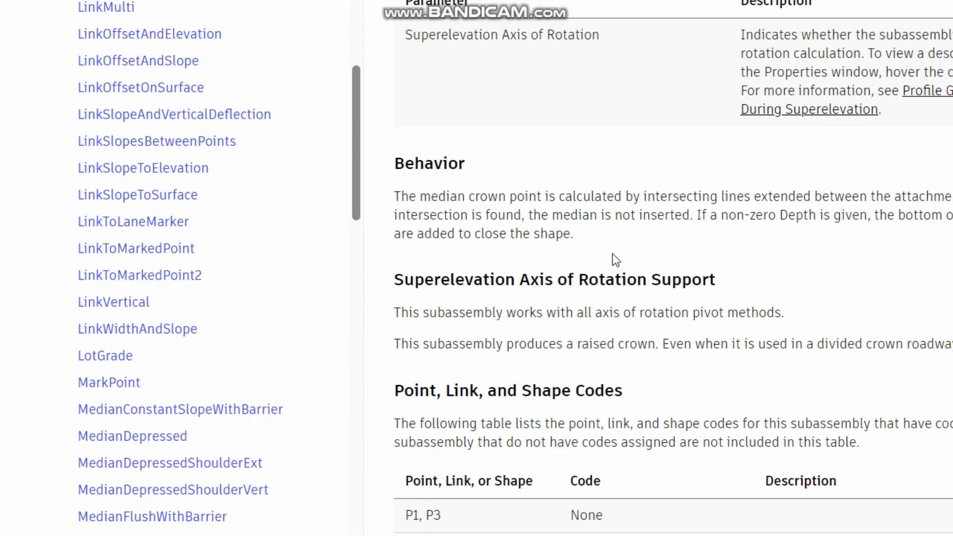
scroll(612, 254, down, 2)
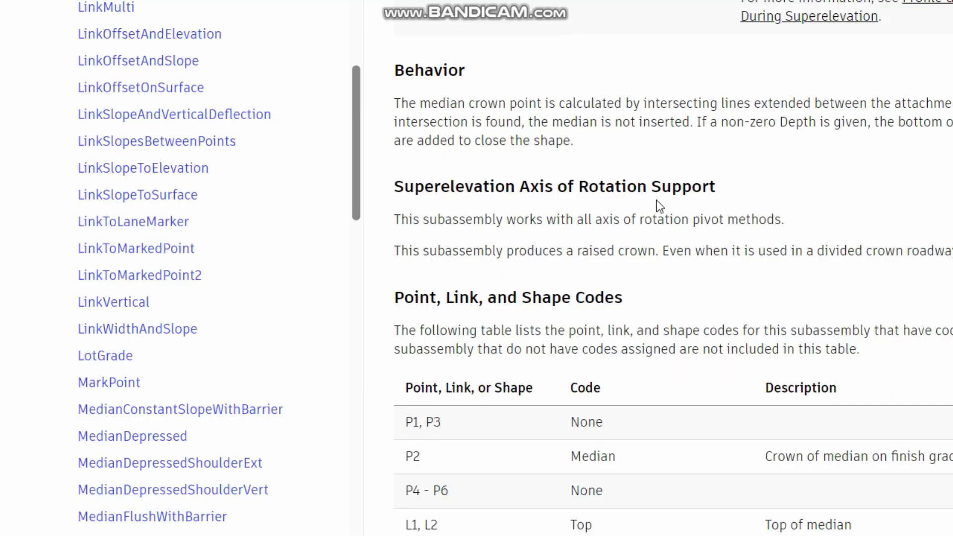
scroll(633, 221, down, 10)
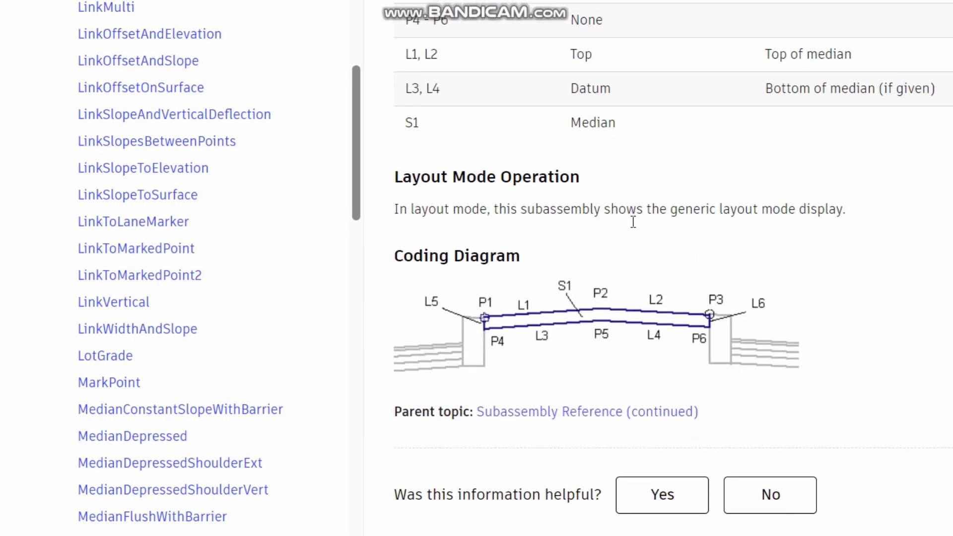
scroll(630, 222, up, 2)
scroll(620, 218, right, 5)
scroll(612, 218, up, 20)
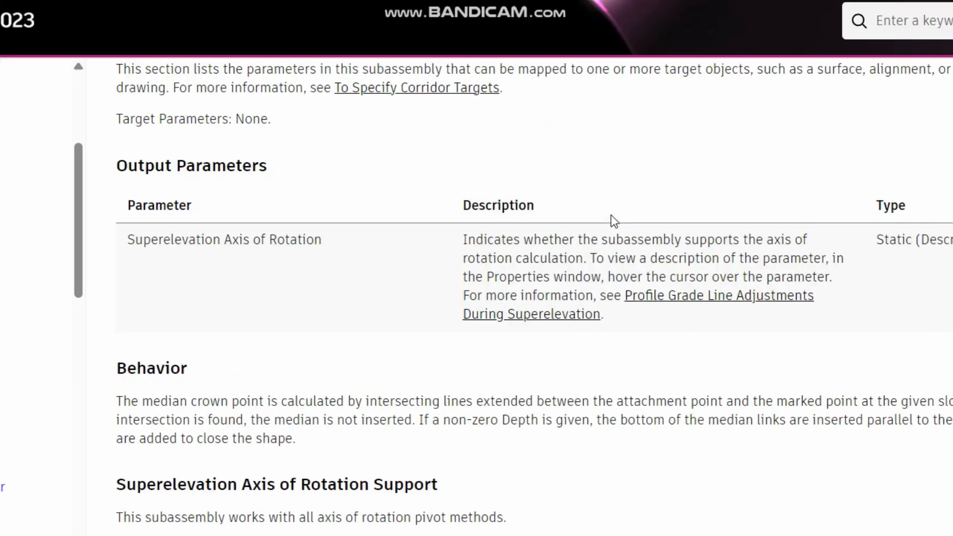
scroll(611, 219, up, 3)
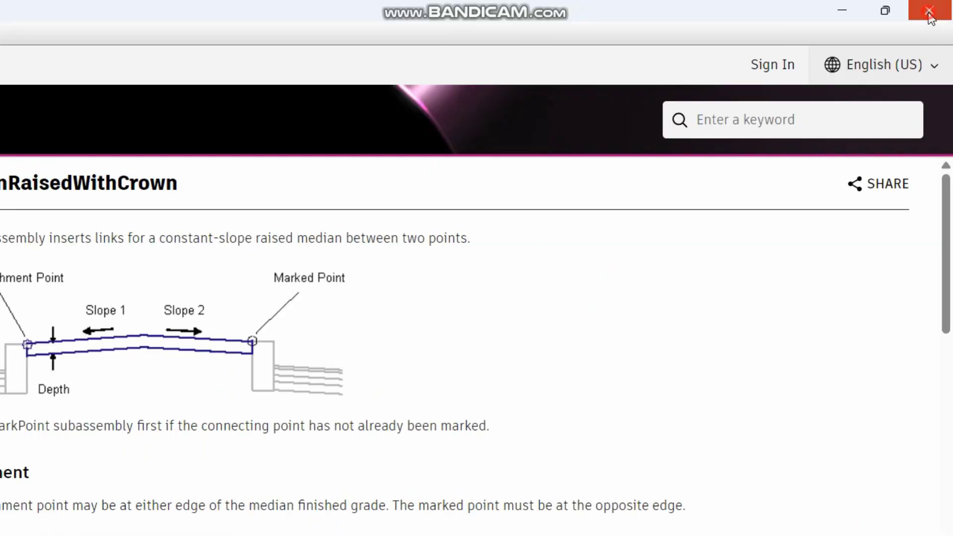
click(929, 16)
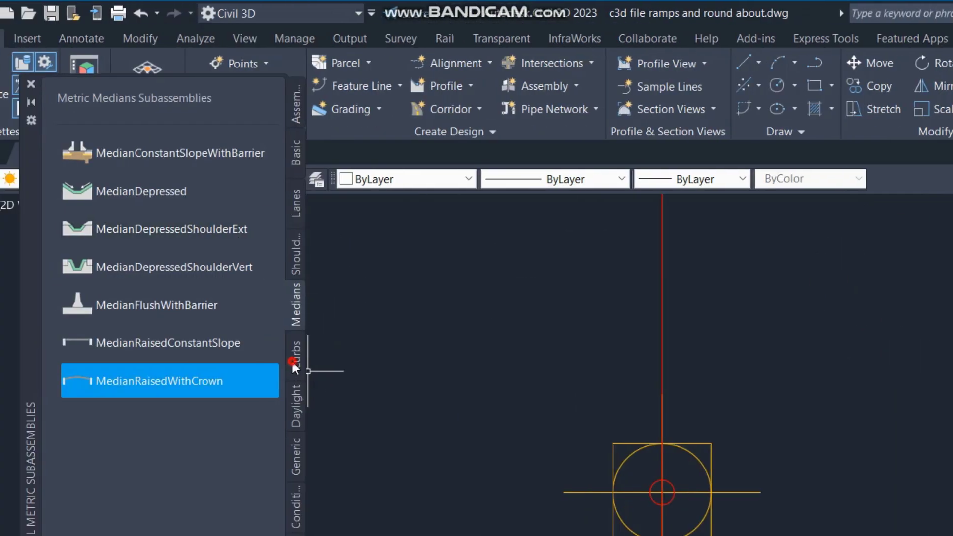
Step: Show the metric curbs subassemblies and examine the upstand kerb, heel kerb and New Jersey barrier in the typical roundabout section
click(293, 357)
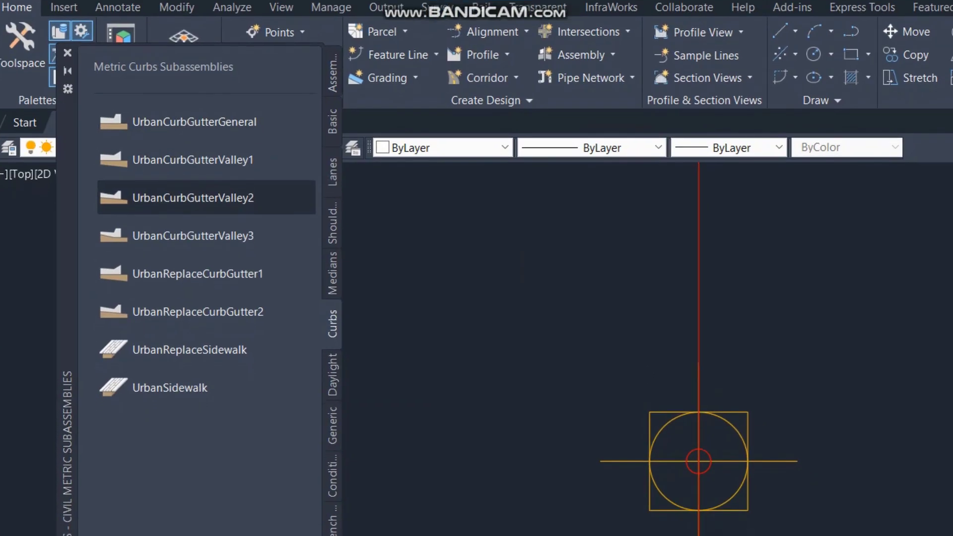
scroll(674, 440, down, 15)
scroll(929, 464, up, 10)
scroll(595, 397, up, 8)
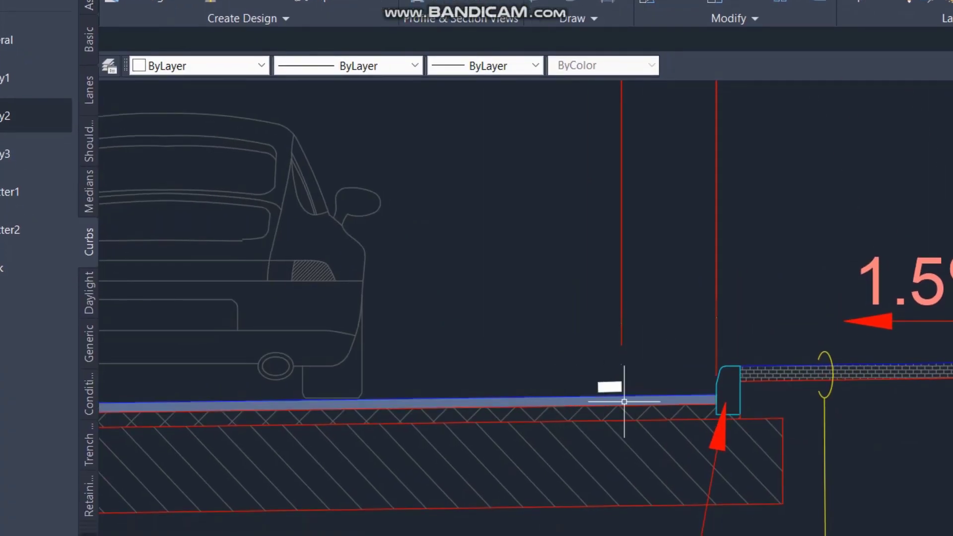
scroll(621, 392, down, 5)
scroll(714, 376, up, 5)
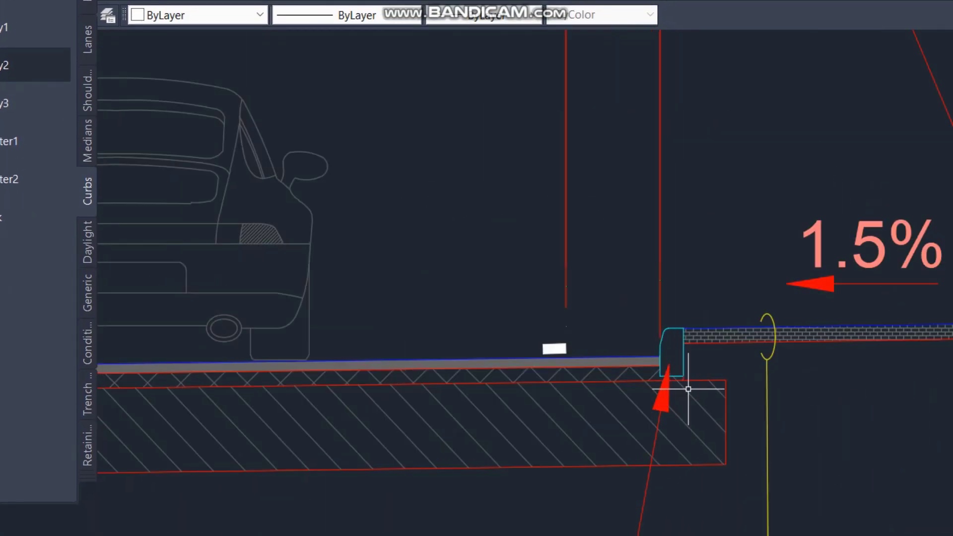
scroll(692, 340, down, 6)
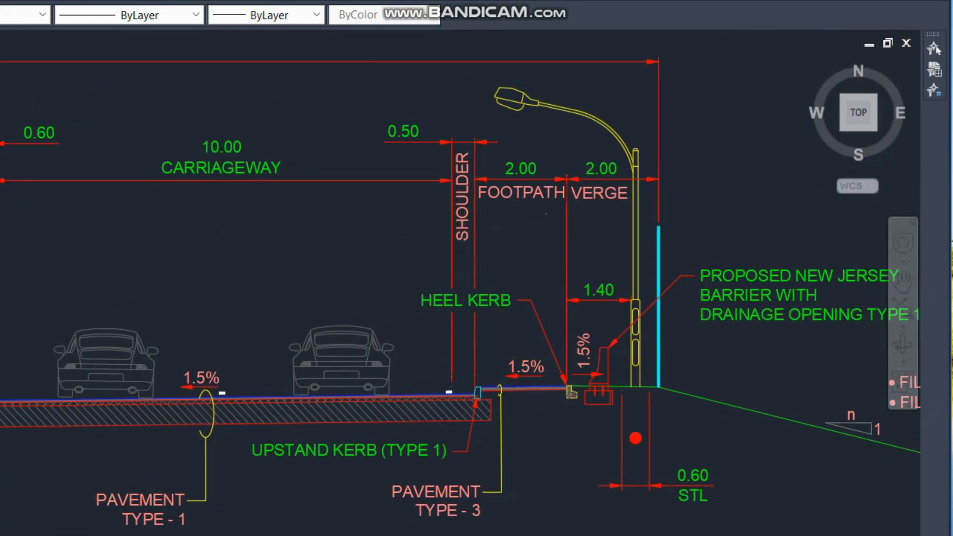
scroll(610, 381, up, 4)
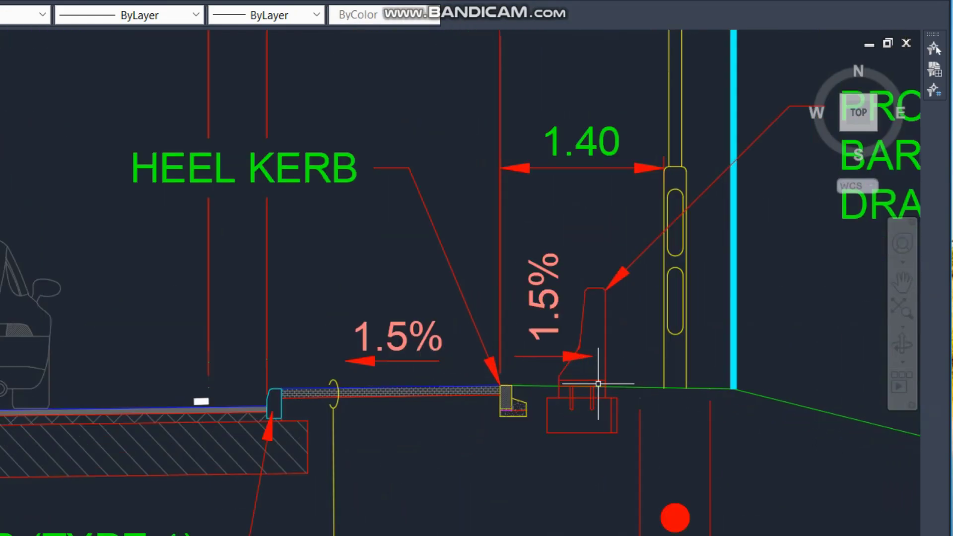
scroll(605, 348, down, 2)
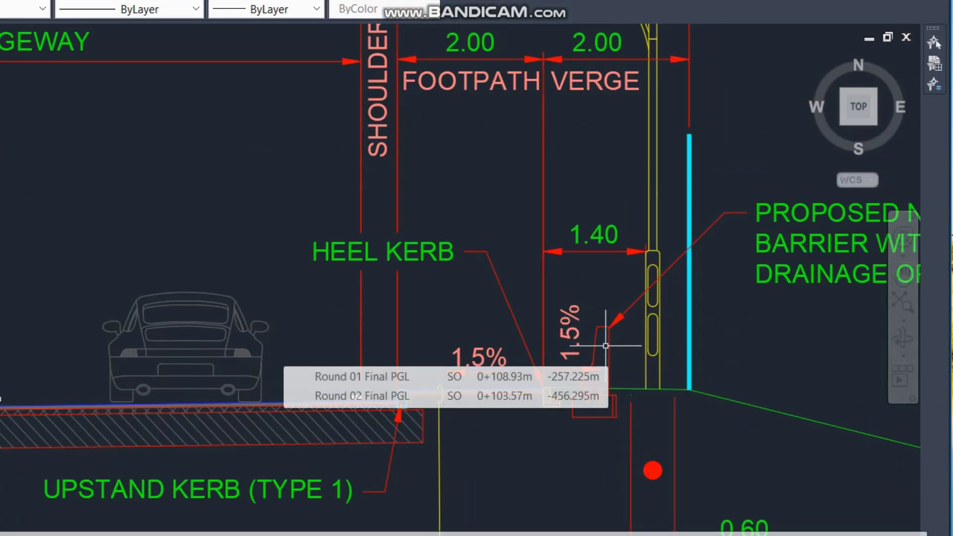
Step: Examine the overall SECTION - S4 roundabout section on SHEET-02, its upstand kerb (Type 1) profile and the kerb's label
scroll(605, 345, down, 5)
scroll(476, 282, down, 3)
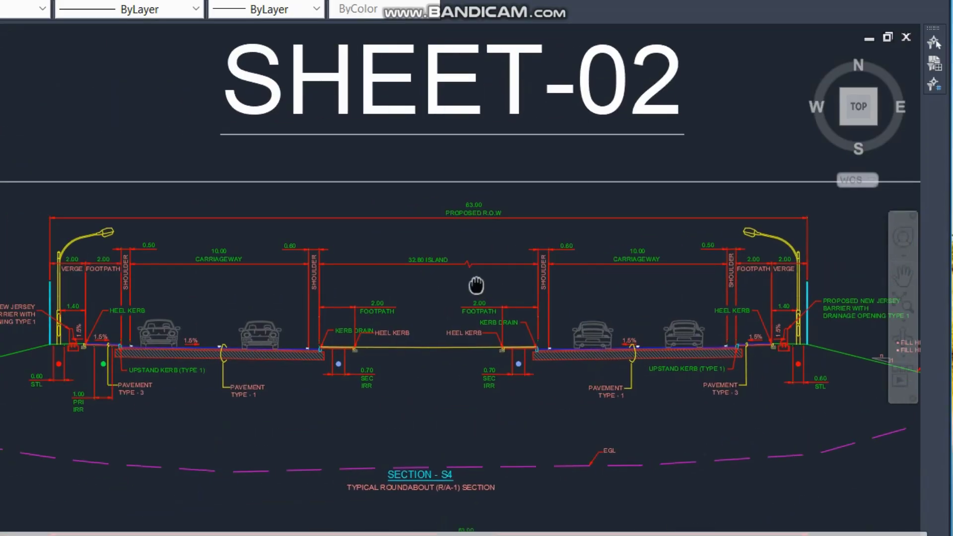
scroll(372, 313, up, 5)
scroll(387, 288, down, 2)
scroll(387, 287, down, 3)
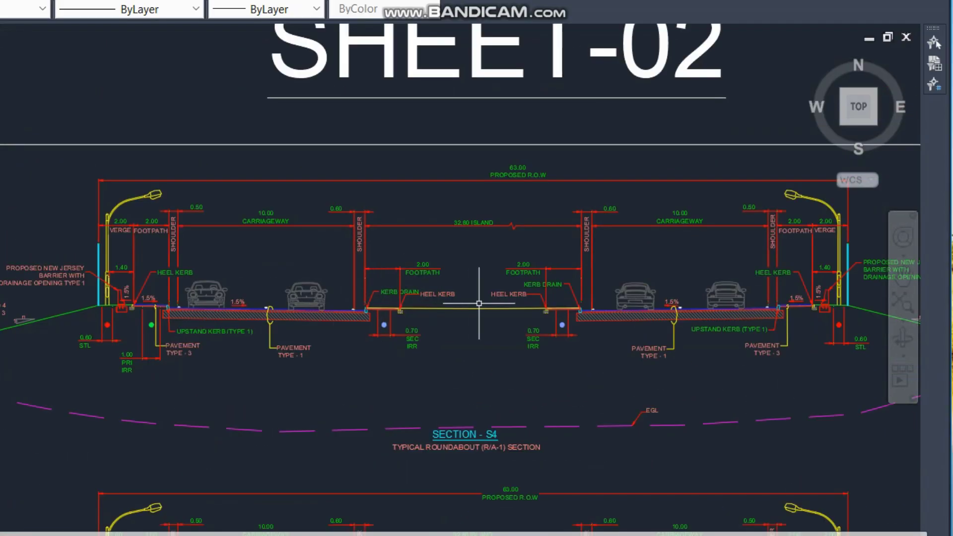
scroll(623, 283, up, 10)
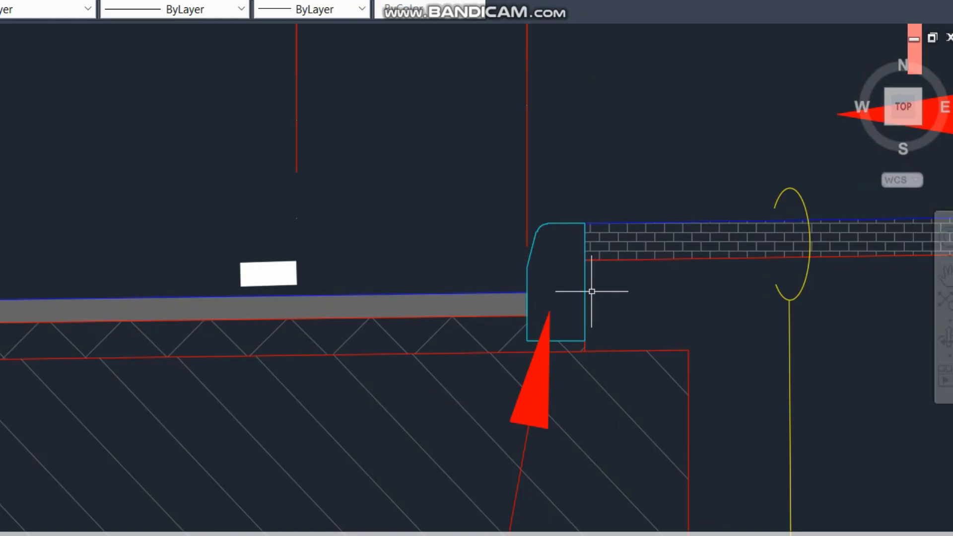
scroll(591, 291, down, 6)
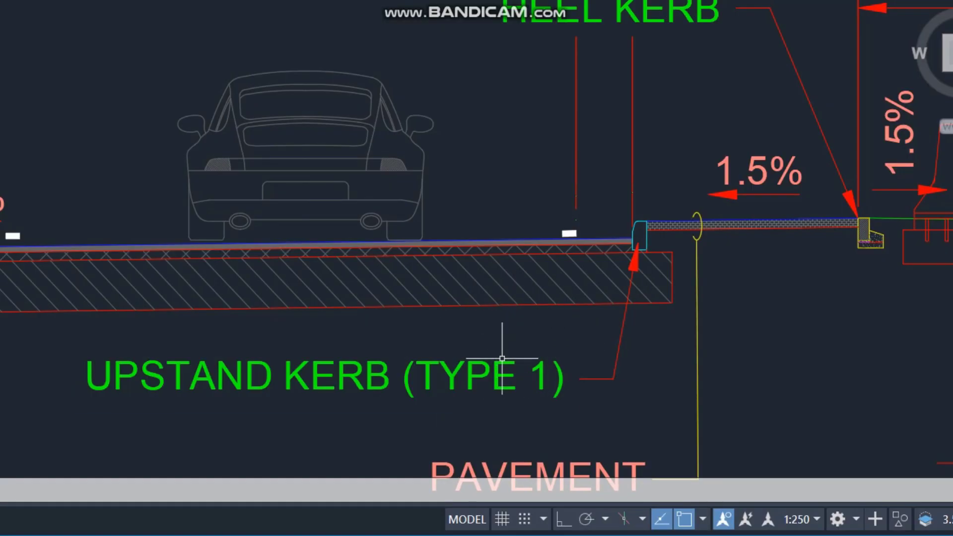
click(553, 348)
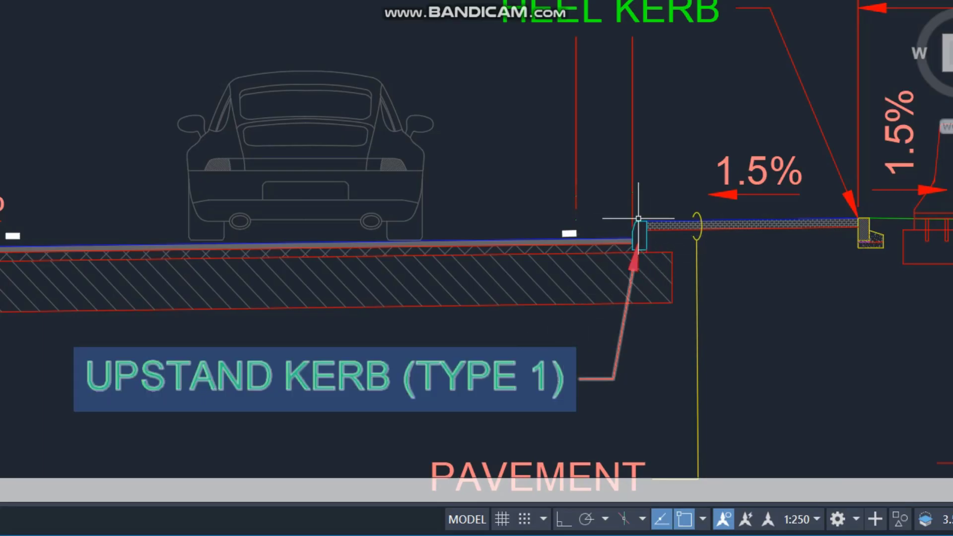
Step: Open the help topic for UrbanCurbGutterGeneral, examine its curb-and-gutter diagram, and close the help topic
key(Escape)
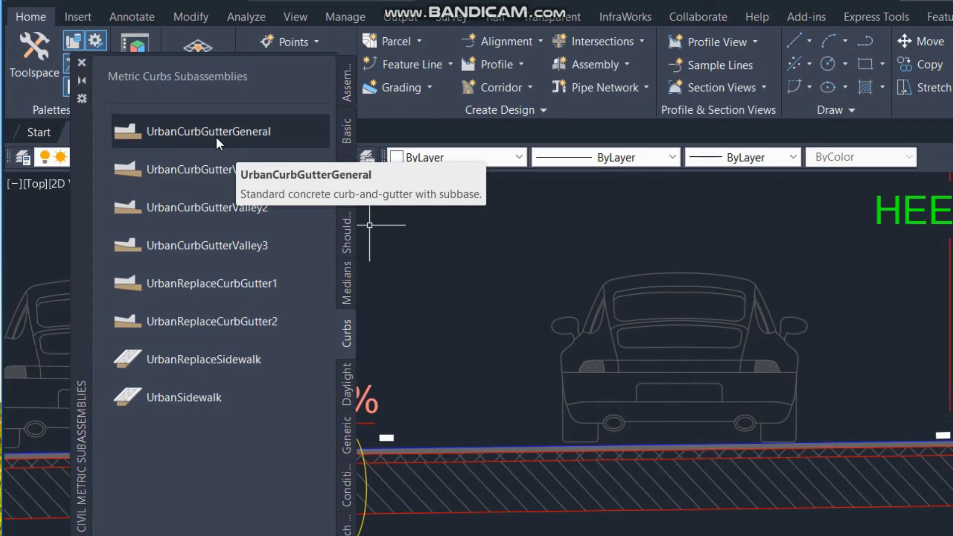
right_click(216, 135)
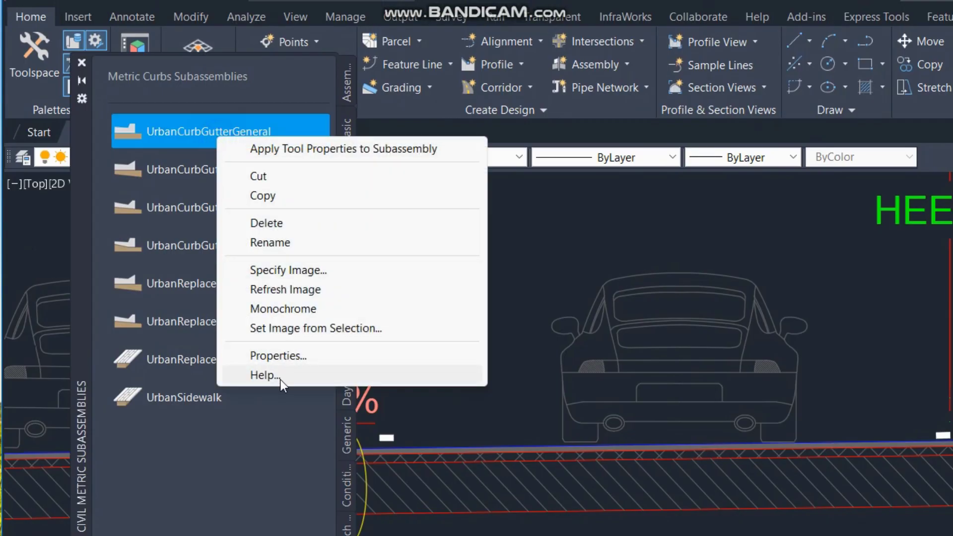
click(265, 375)
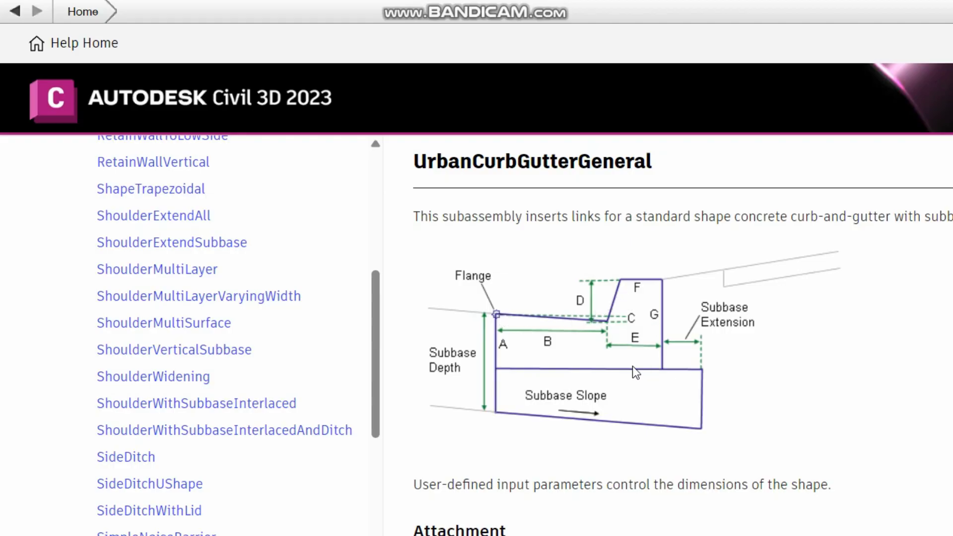
scroll(632, 366, down, 4)
scroll(633, 364, up, 4)
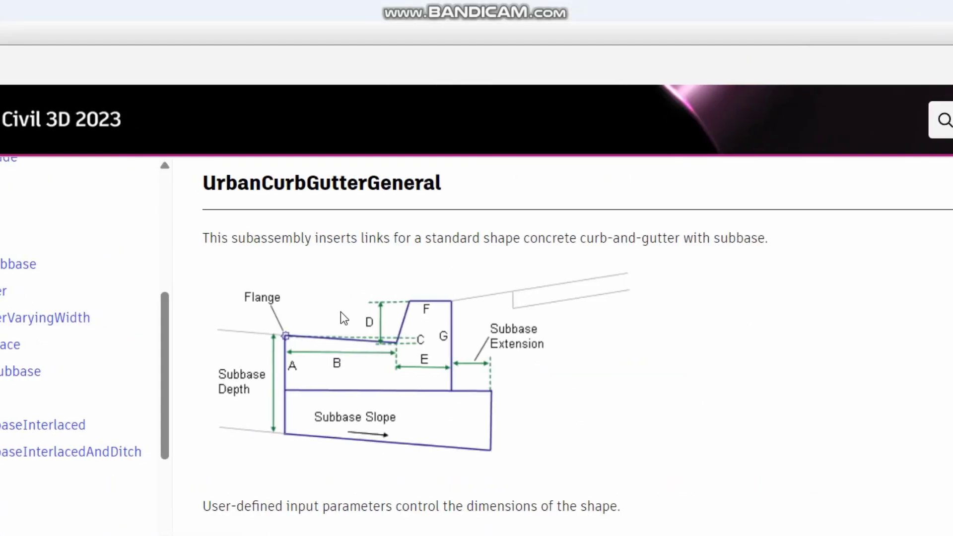
click(929, 11)
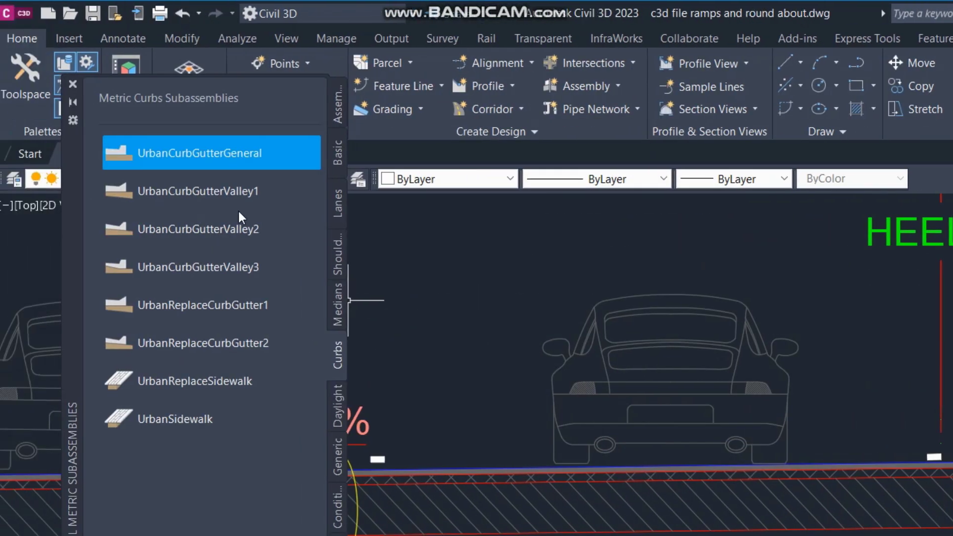
Step: Start inserting UrbanCurbGutterGeneral and examine the heel kerb, upstand kerb and New Jersey barrier on both sides of the typical section
scroll(590, 449, down, 9)
scroll(941, 421, up, 7)
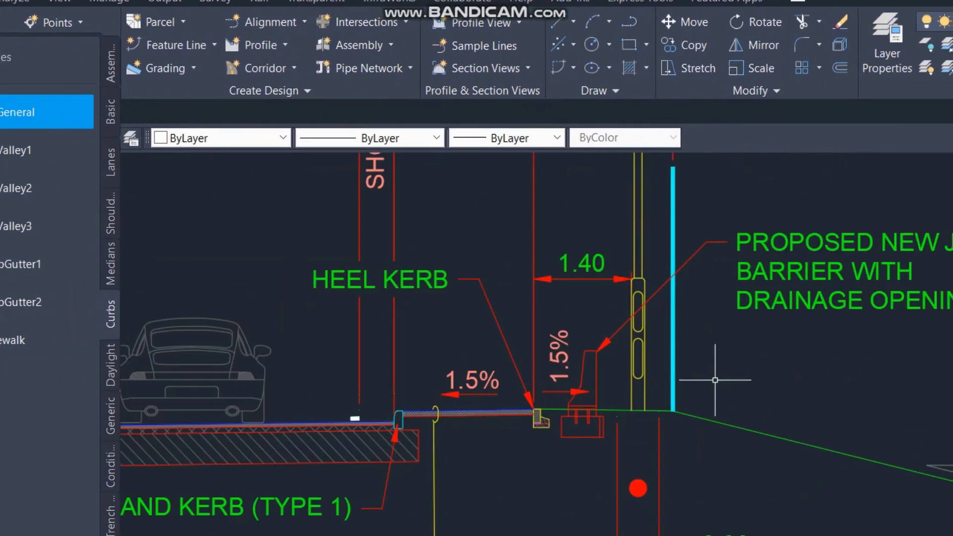
click(4, 113)
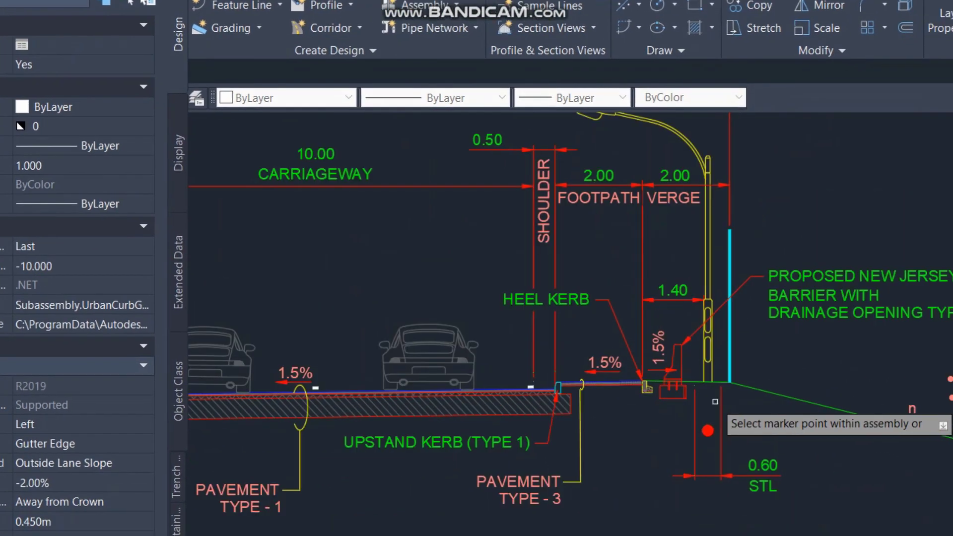
middle_drag(515, 390, 950, 389)
middle_drag(547, 436, 791, 429)
middle_drag(607, 411, 681, 409)
middle_drag(418, 372, 587, 372)
middle_drag(290, 373, 703, 390)
middle_drag(314, 389, 487, 395)
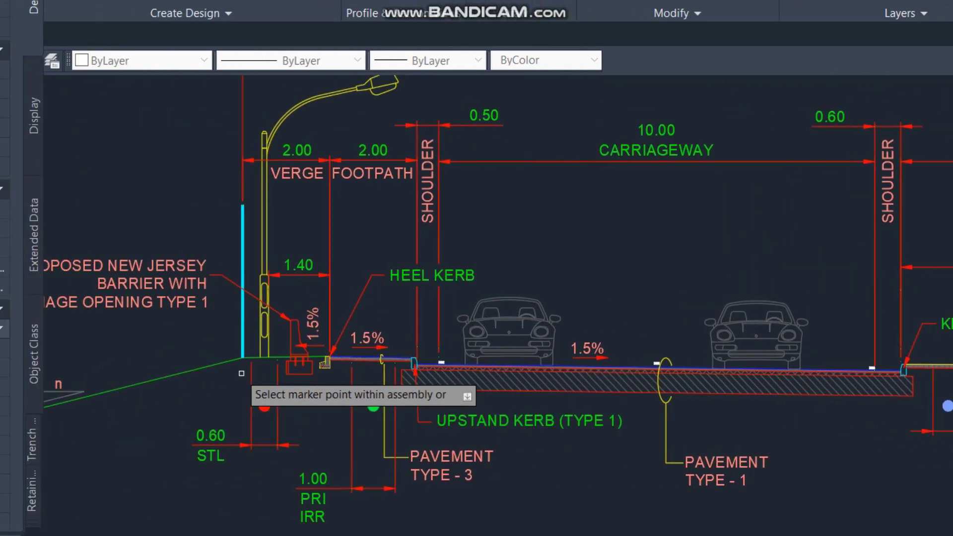
scroll(241, 373, up, 5)
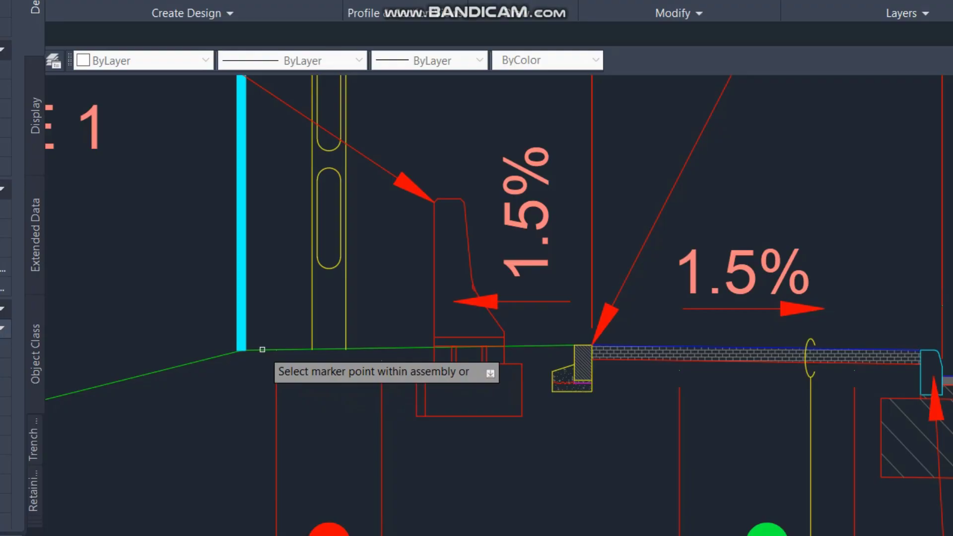
scroll(546, 340, down, 3)
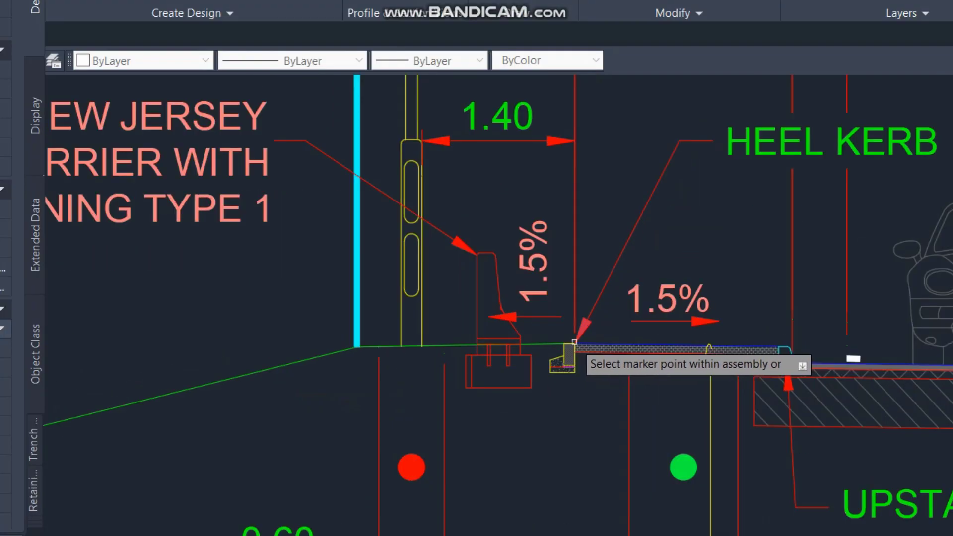
Step: Examine the curb-and-gutter shape in the existing trial assembly and cancel the pending subassembly insertion
scroll(461, 354, down, 10)
scroll(624, 203, down, 4)
middle_drag(581, 308, 622, 259)
scroll(546, 278, up, 15)
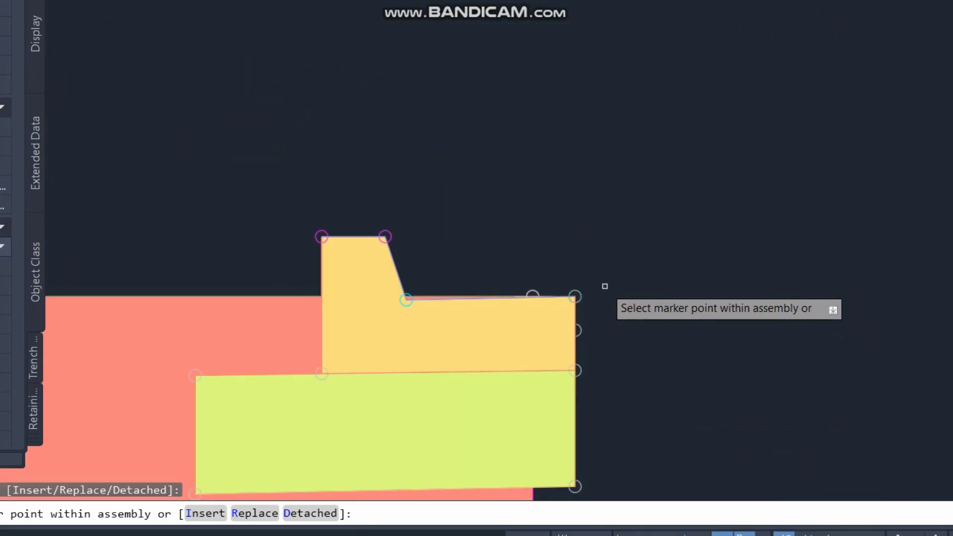
scroll(660, 278, down, 2)
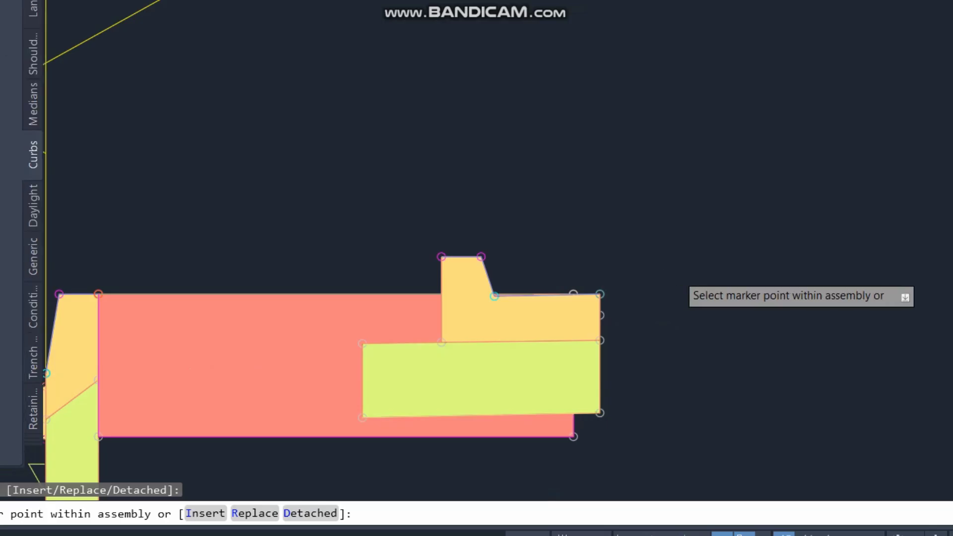
key(Escape)
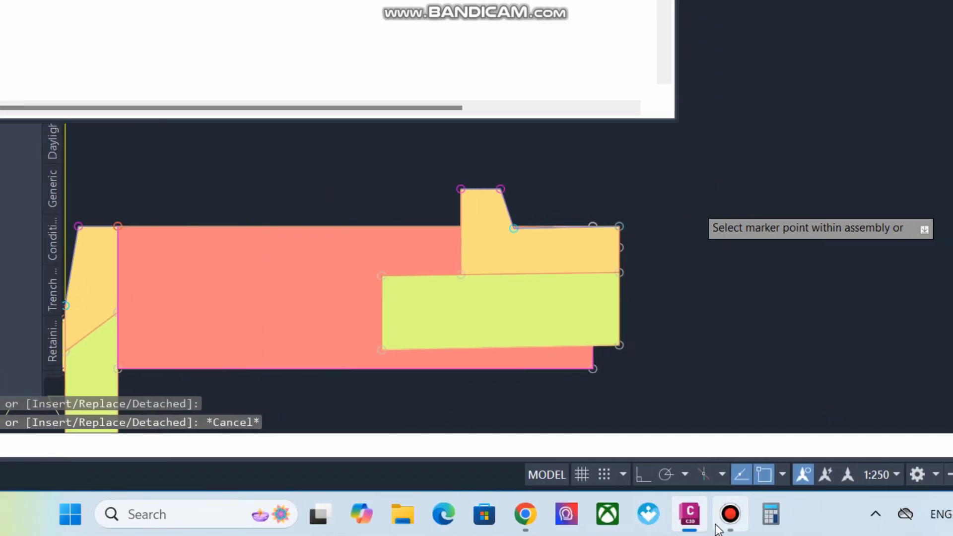
click(716, 518)
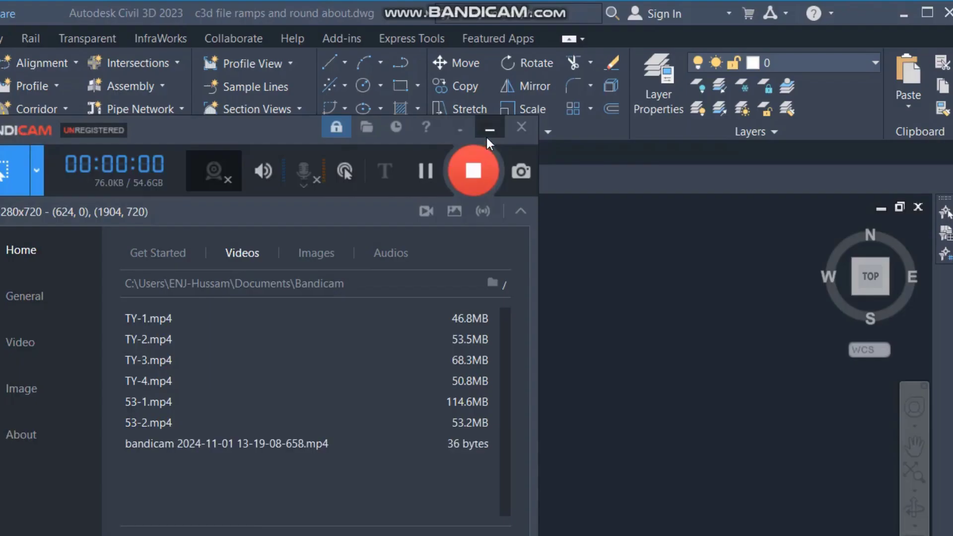
click(486, 137)
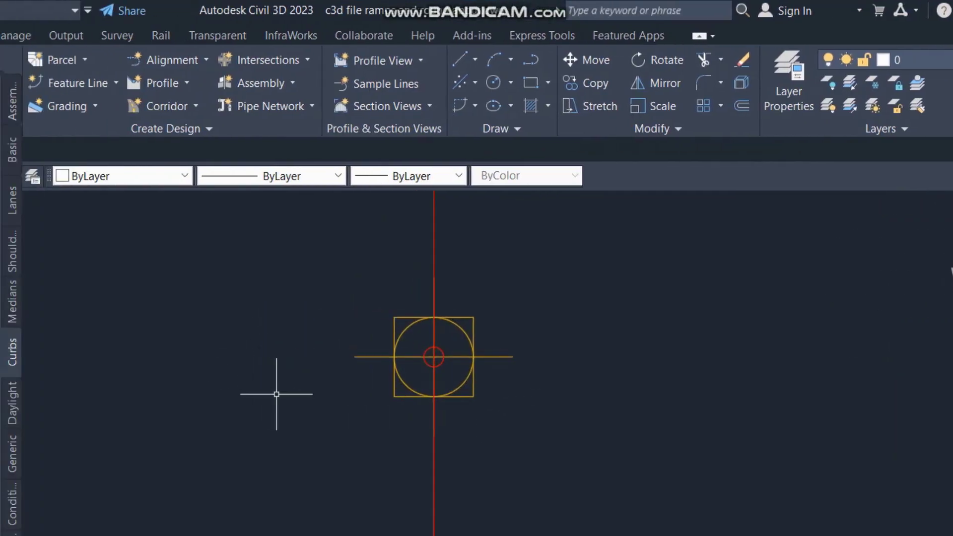
Step: Look over the drawing's ramps, roundabouts, existing assemblies and section sheets, and return to the empty assembly baseline
scroll(451, 347, down, 10)
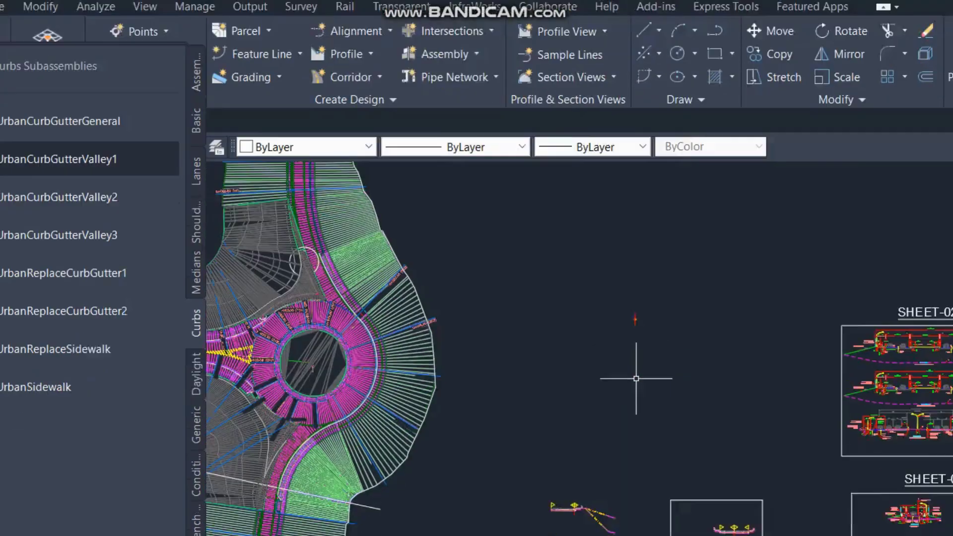
scroll(596, 472, down, 2)
middle_drag(595, 472, 643, 353)
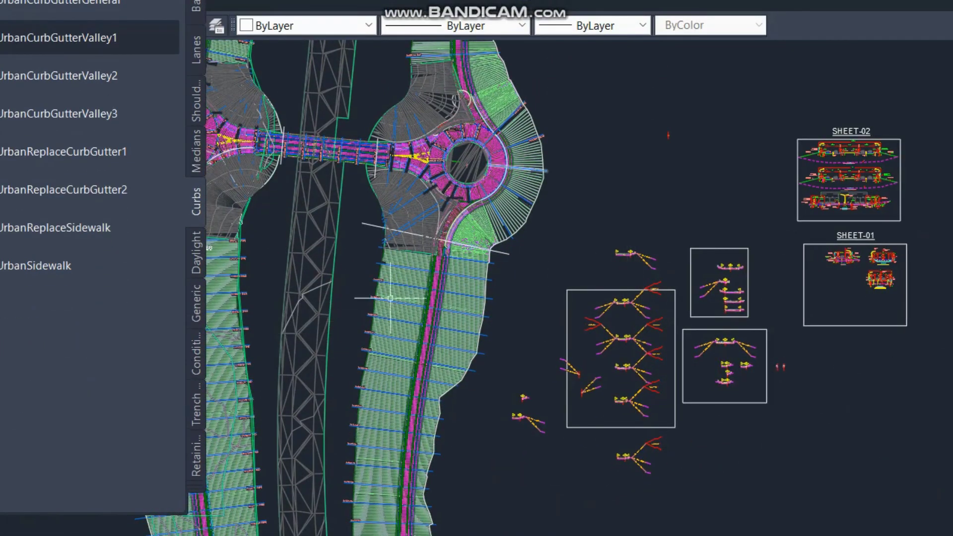
scroll(461, 267, down, 5)
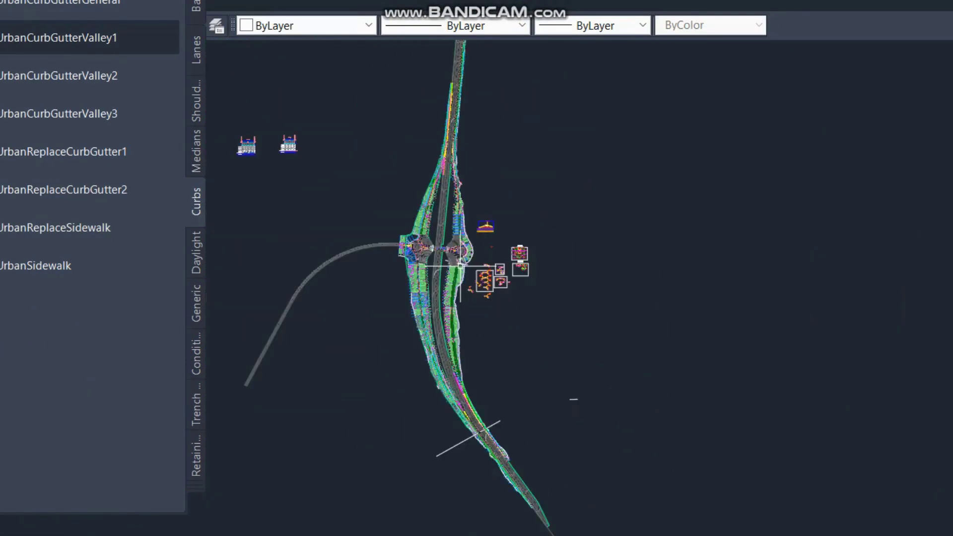
scroll(460, 266, down, 2)
middle_drag(525, 323, 589, 164)
scroll(591, 165, down, 3)
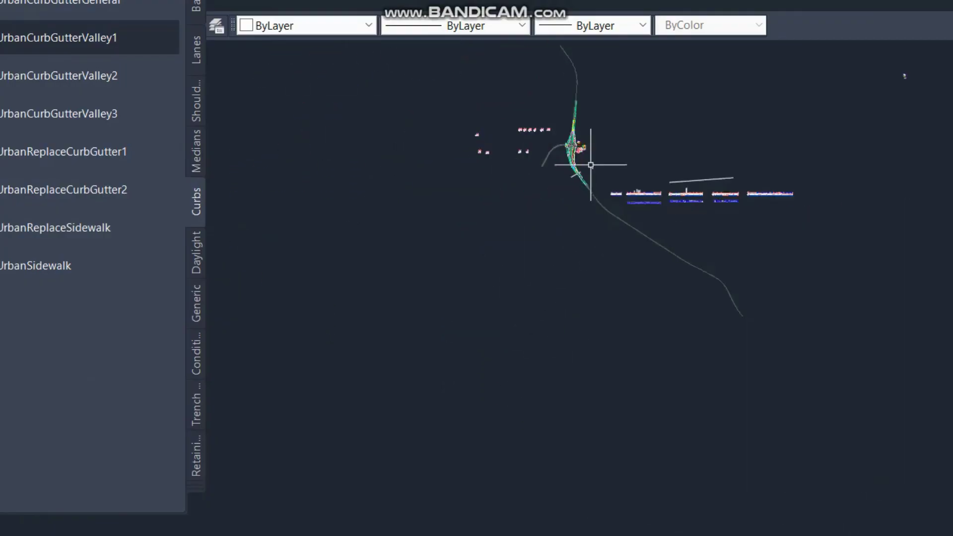
scroll(716, 357, up, 8)
scroll(713, 360, down, 6)
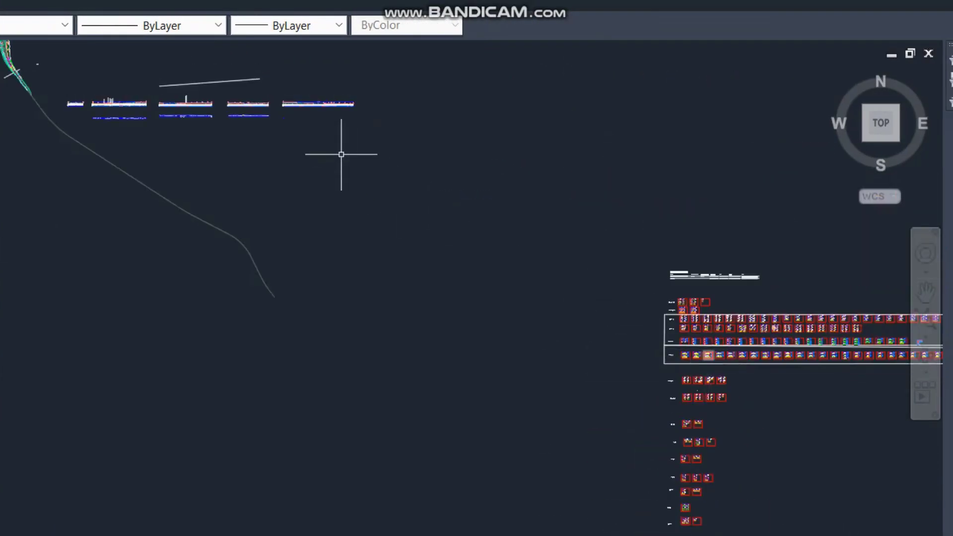
middle_drag(341, 155, 505, 325)
scroll(189, 173, up, 7)
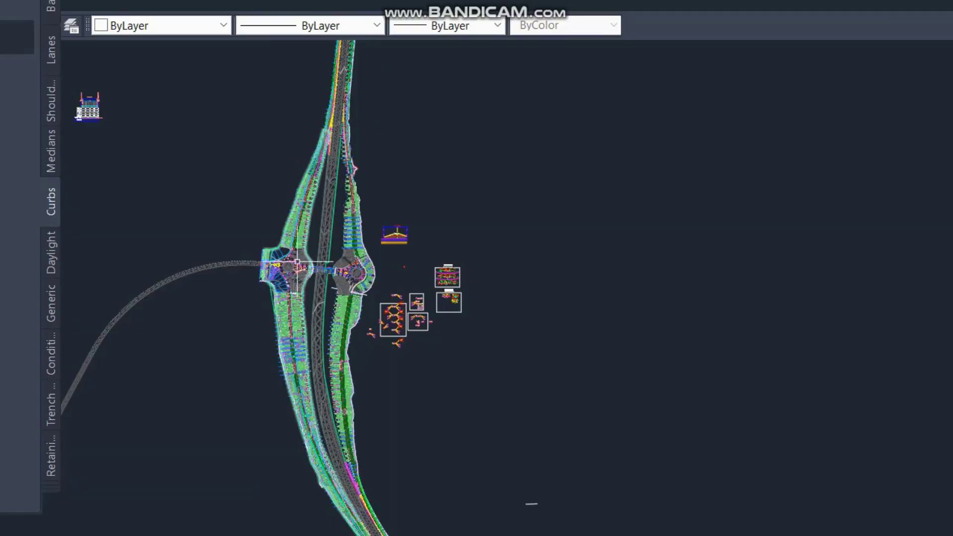
scroll(297, 261, up, 10)
scroll(453, 273, up, 6)
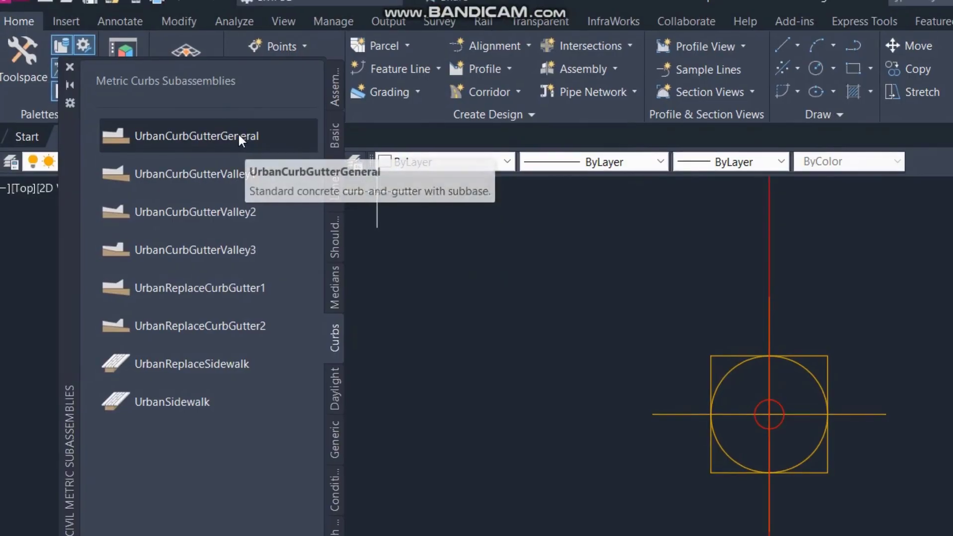
Step: Insert the UrbanCurbGutterGeneral subassembly on the left side of the empty assembly baseline, attached at its gutter edge
click(237, 132)
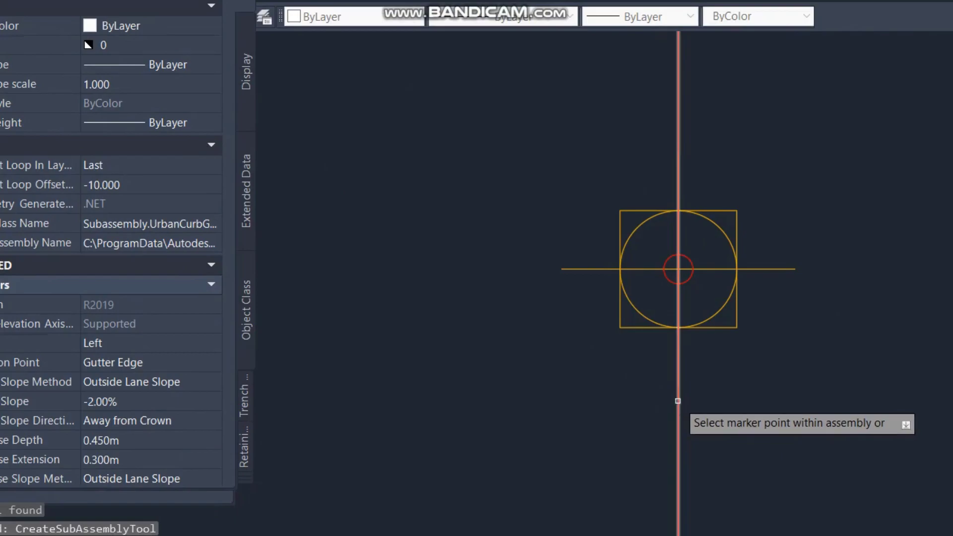
click(678, 398)
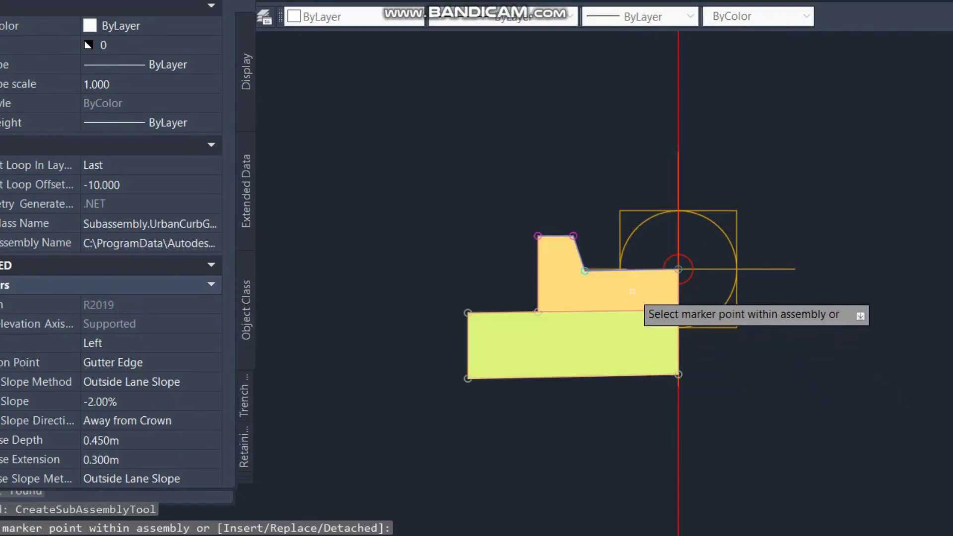
key(Escape)
Step: Review the input parameters and curb dimensions in the inserted UrbanCurbGutterGeneral's subassembly properties, and close them without changes
click(576, 247)
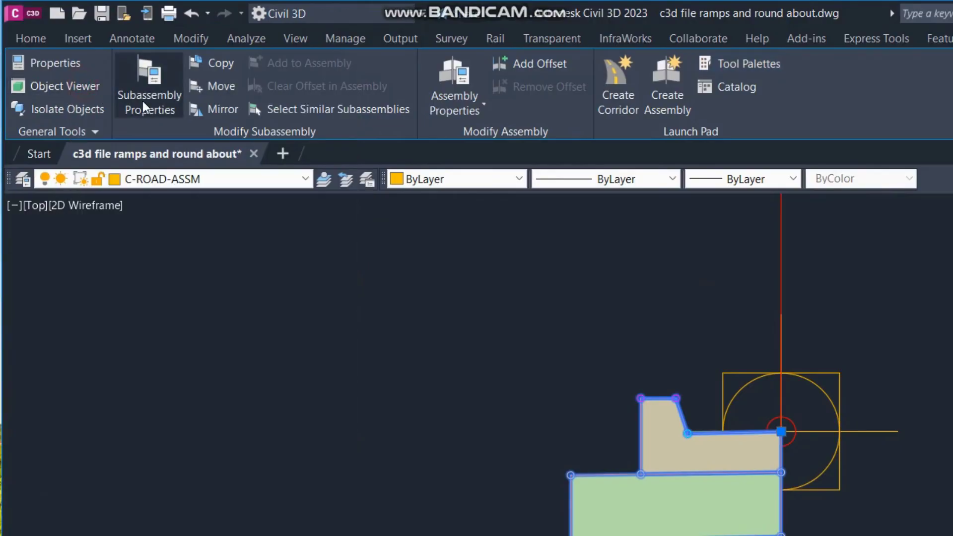
click(144, 107)
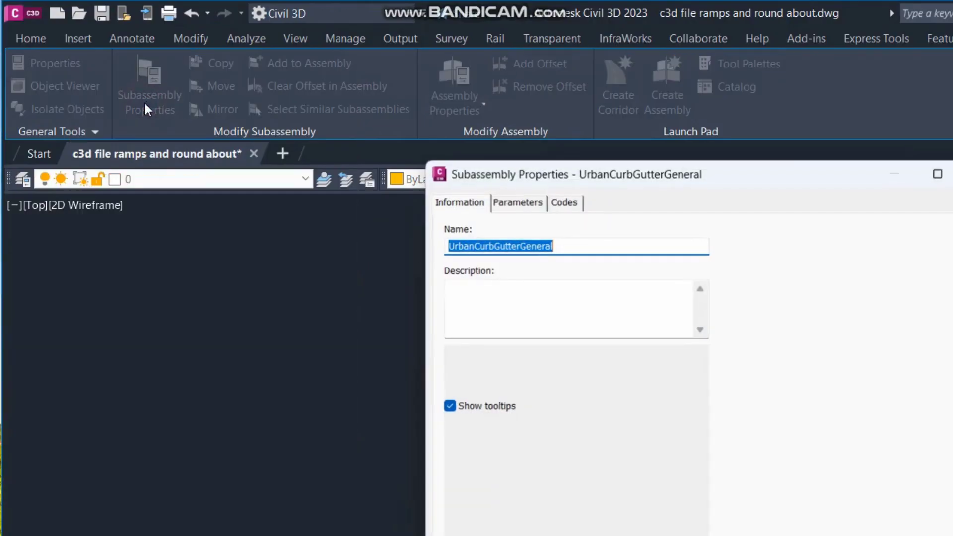
click(517, 202)
mouse_move(692, 177)
mouse_down()
mouse_move(483, 162)
mouse_move(317, 134)
mouse_up()
drag(381, 263, 380, 315)
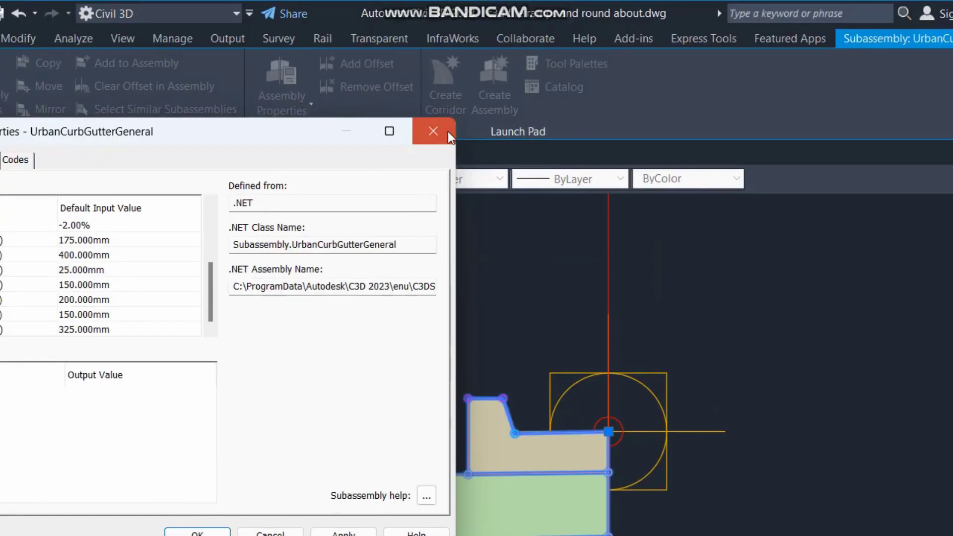
click(444, 16)
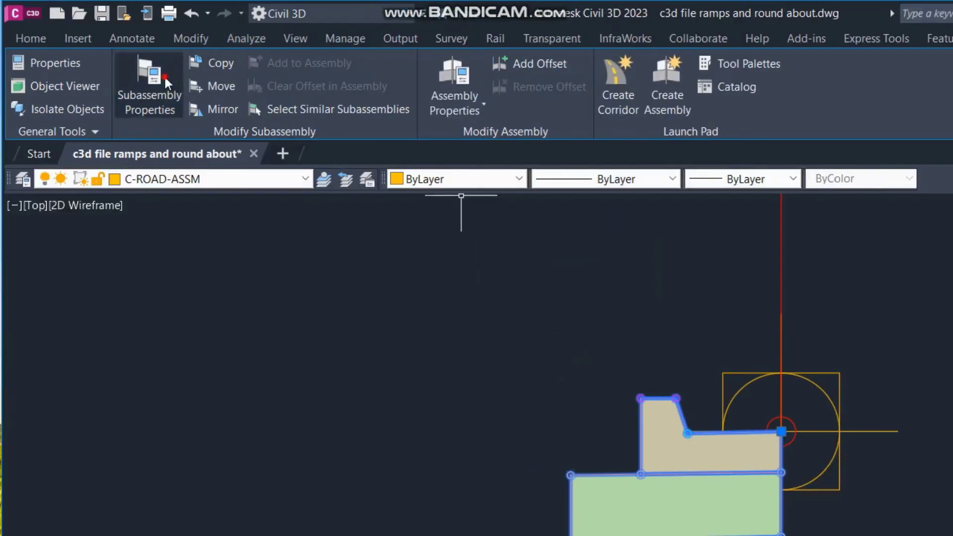
Step: Open the help topic for the inserted UrbanCurbGutterGeneral from its subassembly properties and read the attachment and input parameter descriptions
click(113, 82)
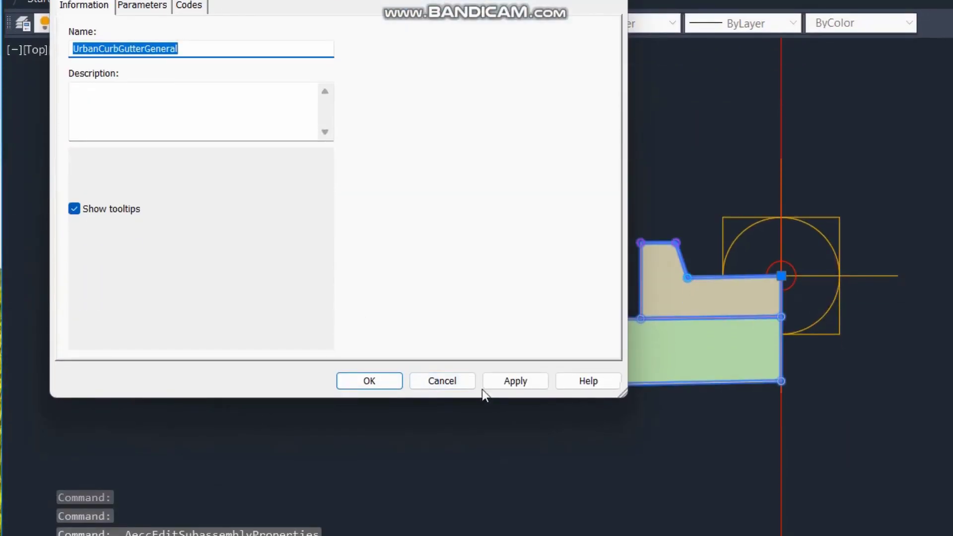
click(142, 6)
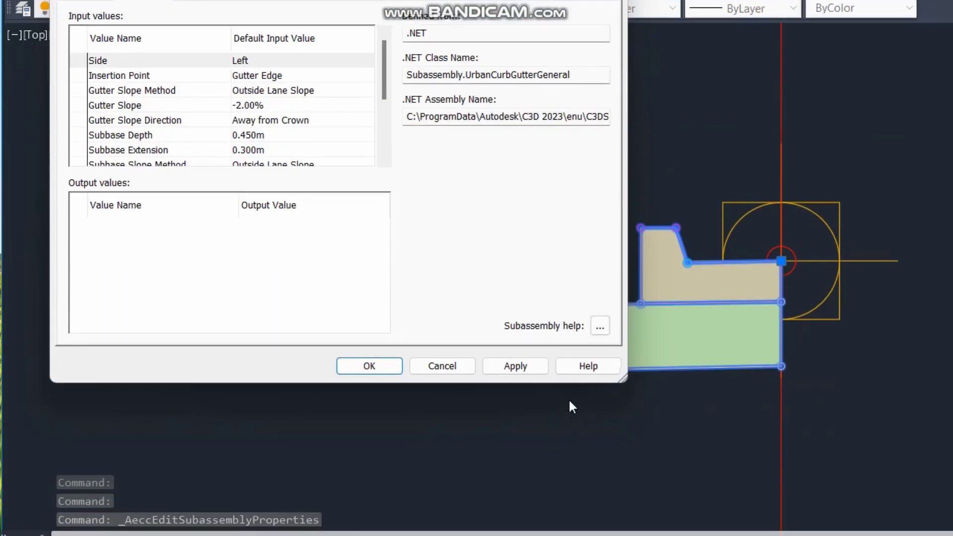
click(601, 325)
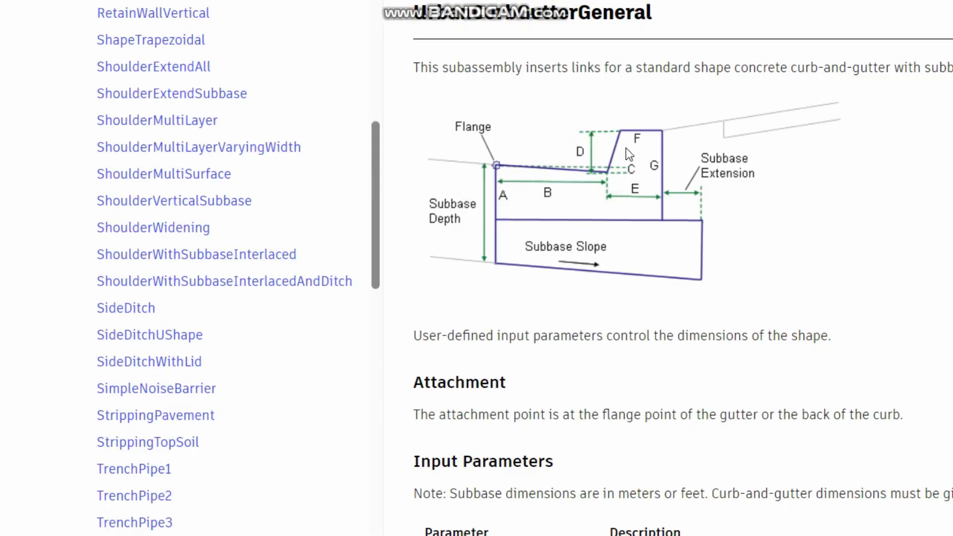
scroll(629, 254, down, 5)
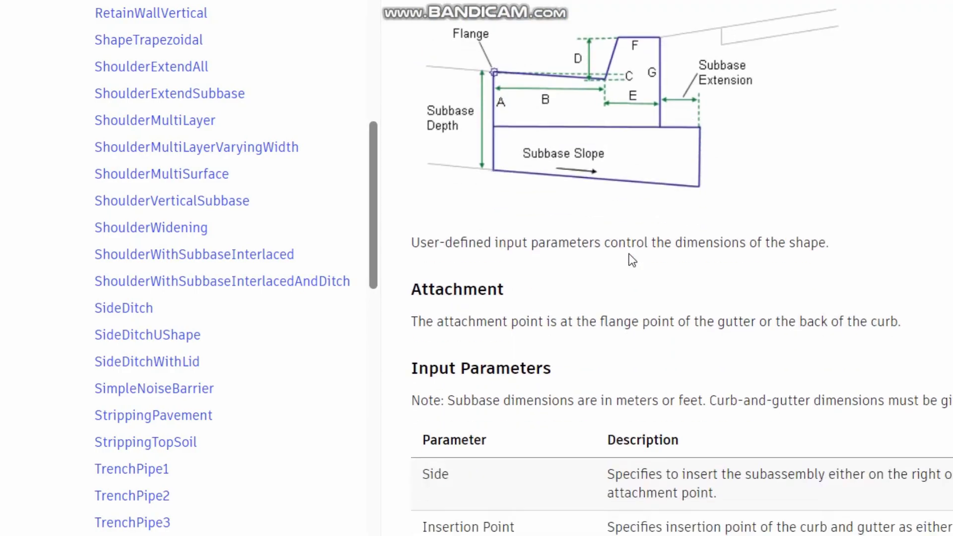
scroll(629, 254, down, 2)
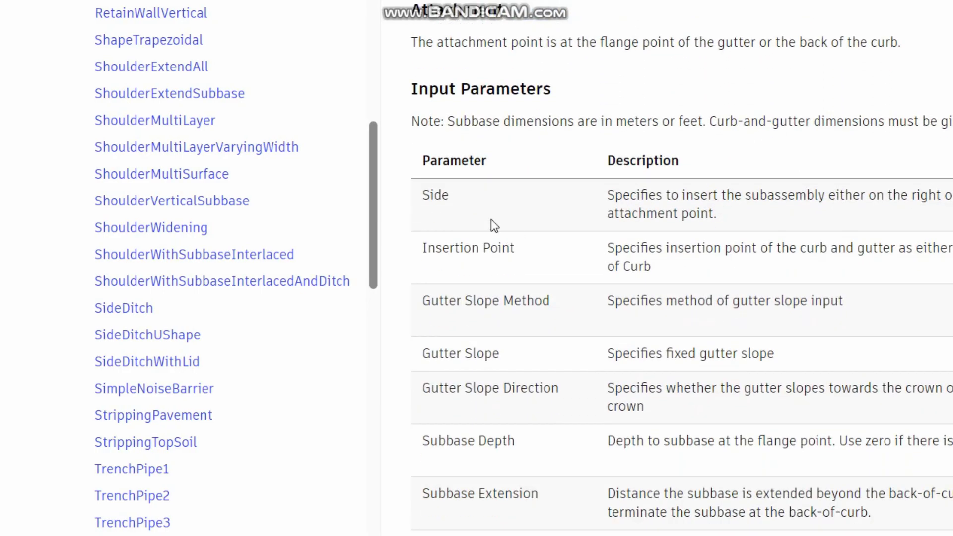
scroll(501, 267, down, 2)
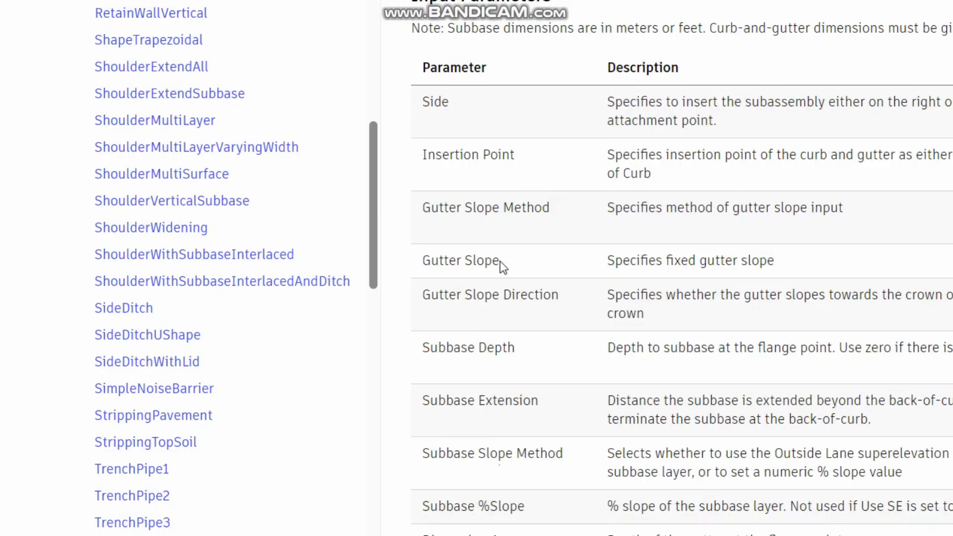
scroll(499, 261, down, 2)
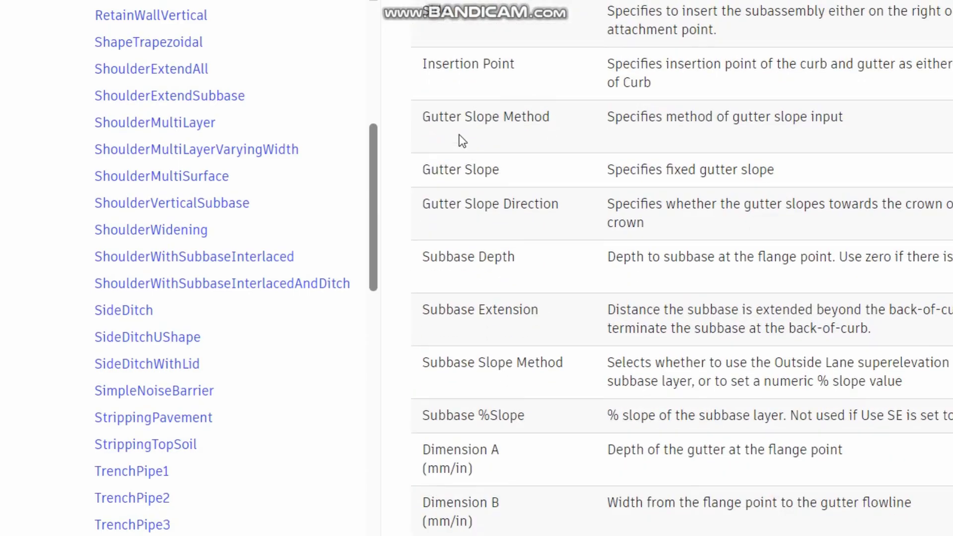
scroll(314, 270, down, 6)
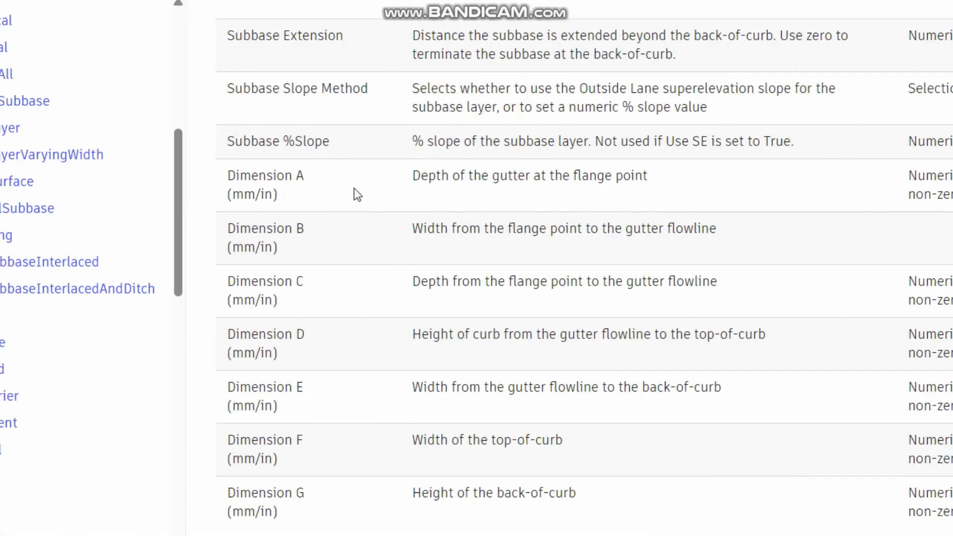
Step: Compare the curb dimension A to G descriptions with the UrbanCurbGutterGeneral help diagram, and examine the topic's coding diagram
scroll(547, 196, up, 15)
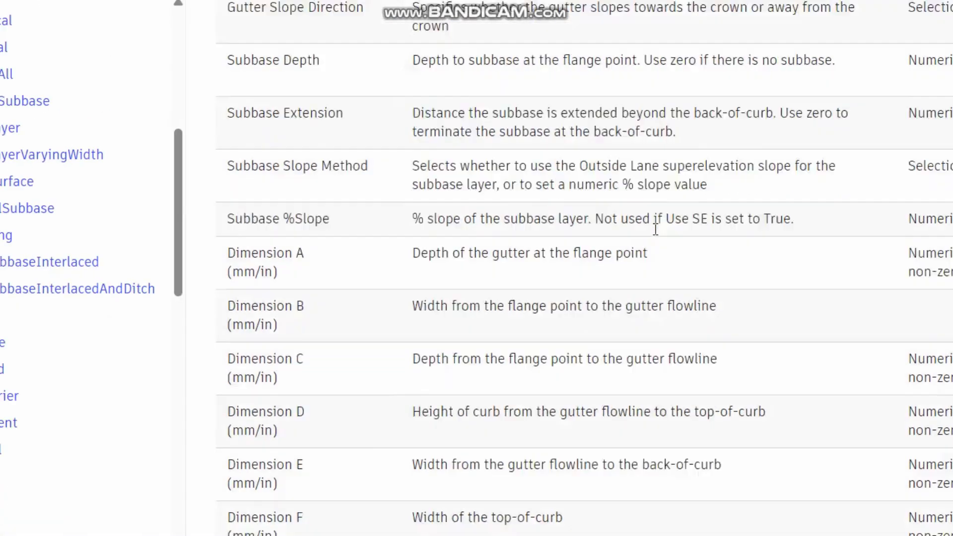
scroll(529, 243, down, 10)
scroll(529, 242, down, 1)
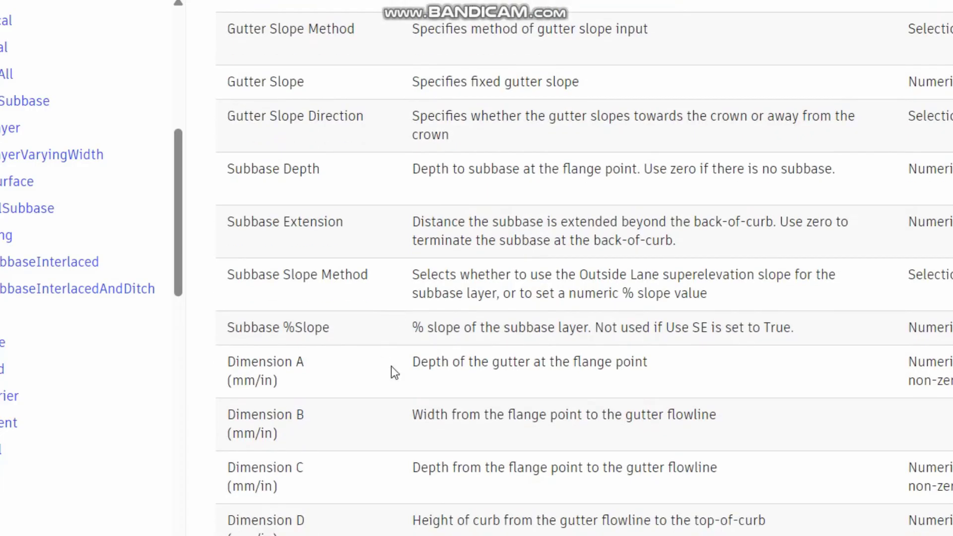
scroll(425, 365, up, 4)
scroll(430, 343, up, 8)
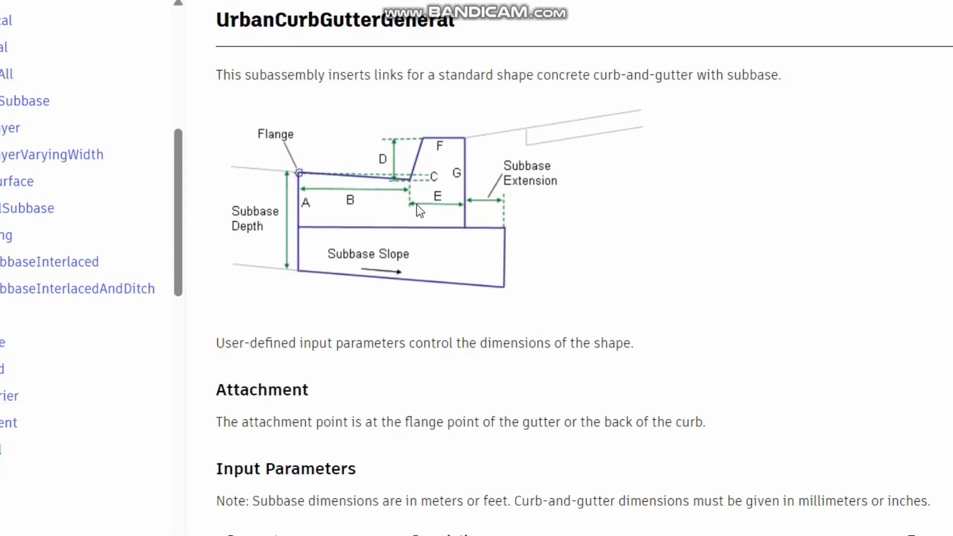
scroll(392, 258, down, 18)
scroll(391, 258, down, 15)
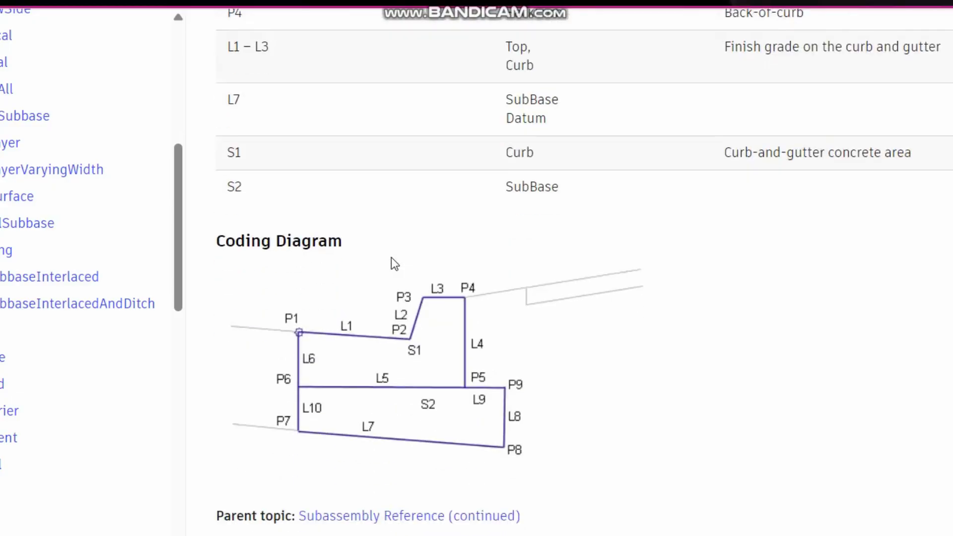
scroll(391, 257, down, 3)
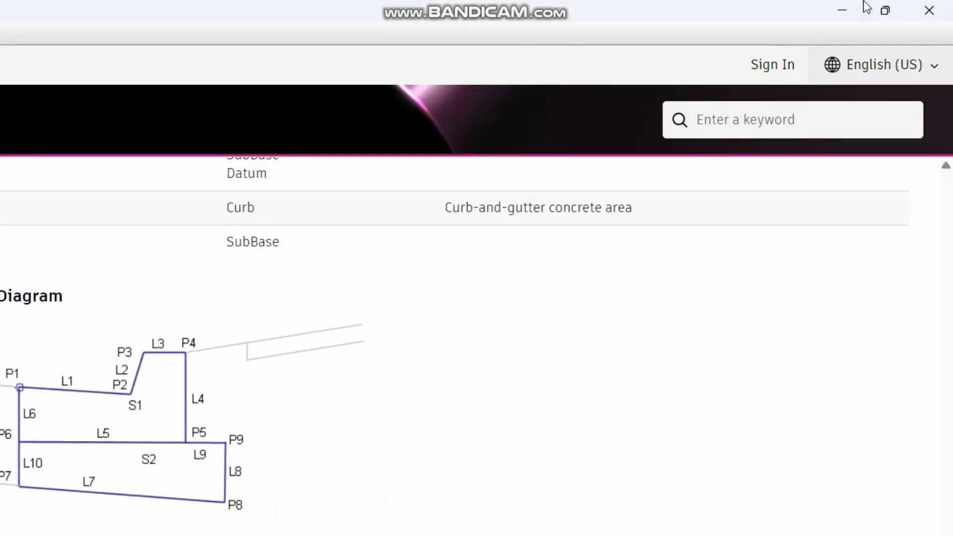
Step: Close the help topic and the subassembly properties without changes, and show the metric curb subassemblies palette
click(926, 10)
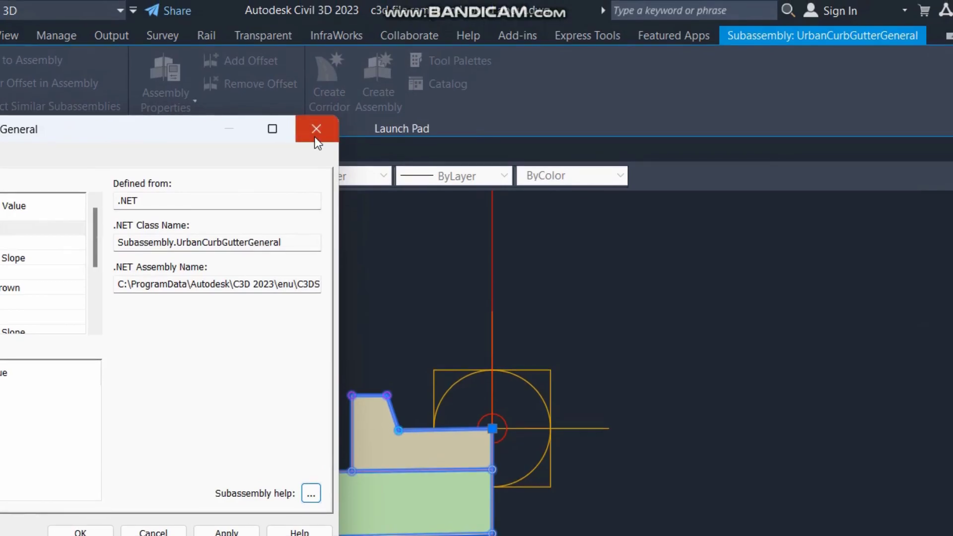
click(314, 138)
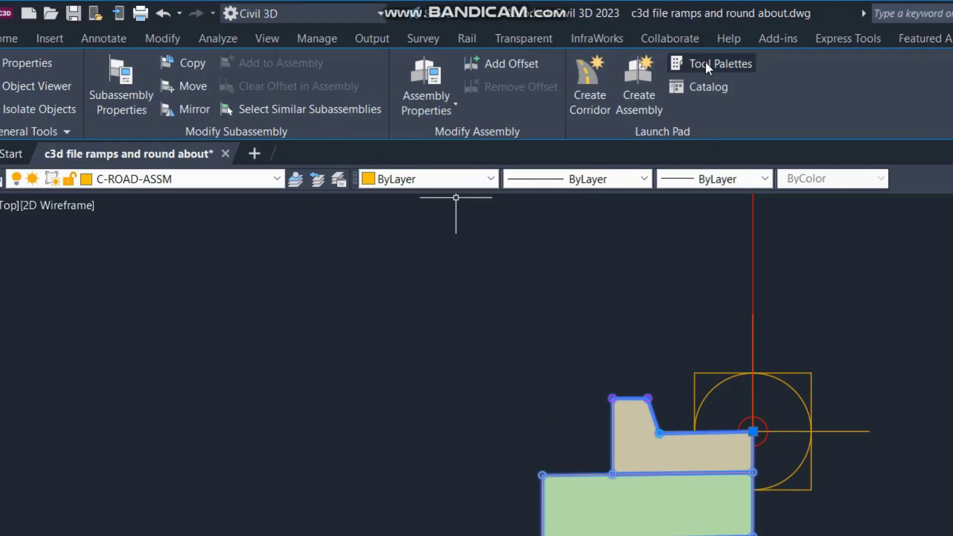
click(733, 62)
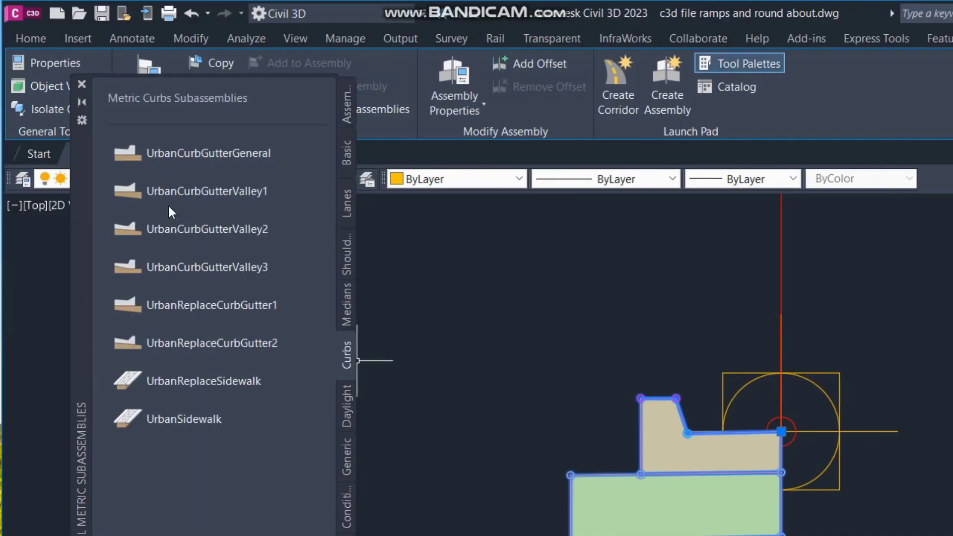